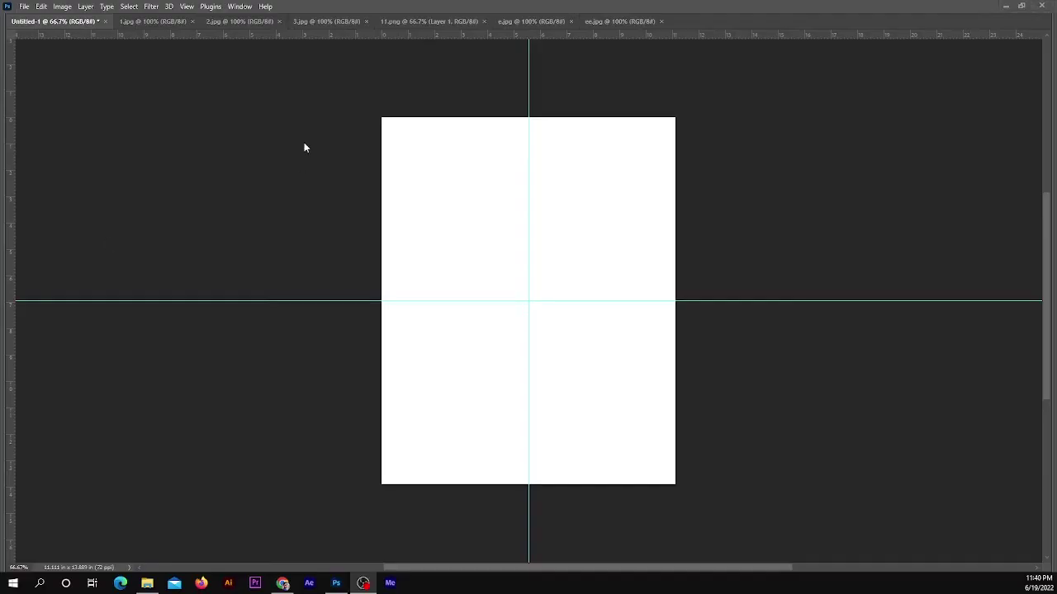
Step: Bring up the source photo tabs to view the 2.jpg beach of sea and sand
{"action": "left_click", "coordinate": [151, 21]}
Step: Drag the blue-sea and turquoise beach photos into the poster, scaling the turquoise one to fill
{"action": "left_click", "coordinate": [244, 20]}
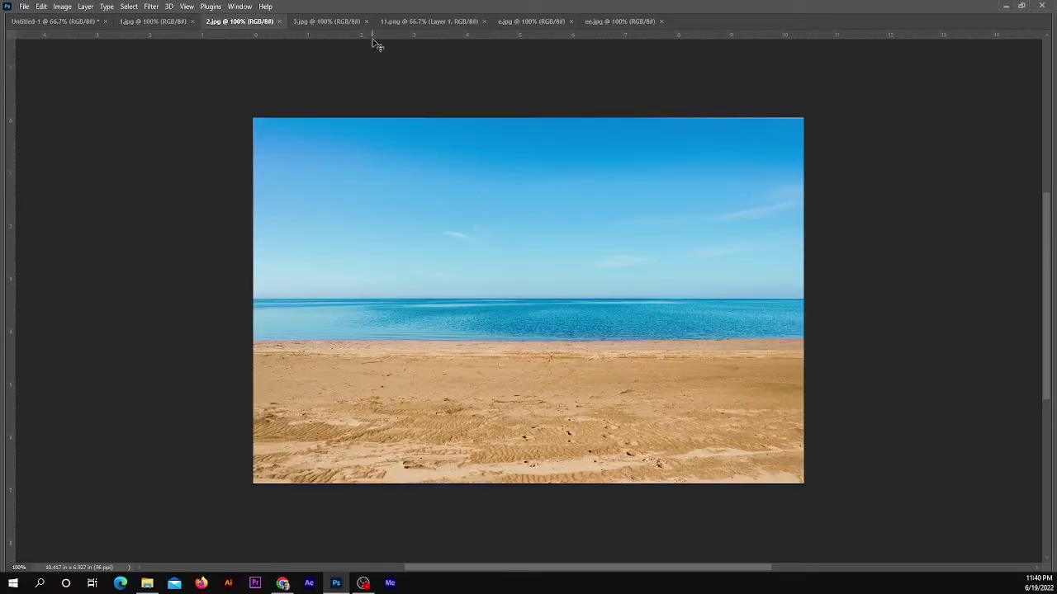
{"action": "mouse_move", "coordinate": [377, 43]}
{"action": "left_mouse_down"}
{"action": "mouse_move", "coordinate": [576, 299]}
{"action": "mouse_move", "coordinate": [651, 321]}
{"action": "mouse_move", "coordinate": [641, 322]}
{"action": "left_mouse_up"}
{"action": "key", "text": "Return"}
{"action": "left_click", "coordinate": [322, 21]}
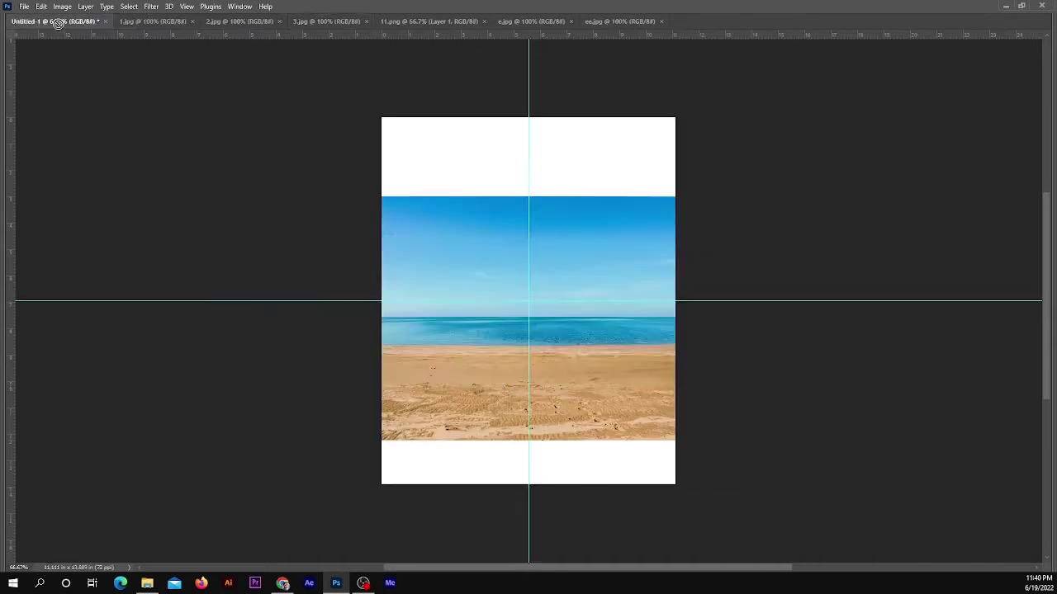
{"action": "mouse_move", "coordinate": [142, 12]}
{"action": "left_mouse_down"}
{"action": "mouse_move", "coordinate": [604, 279]}
{"action": "mouse_move", "coordinate": [622, 316]}
{"action": "left_mouse_up"}
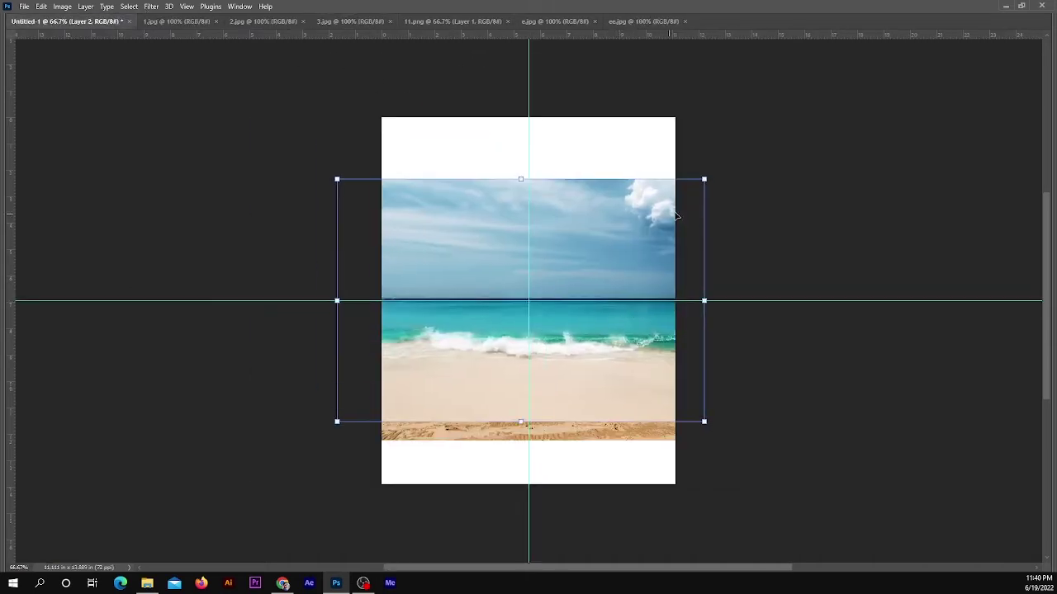
{"action": "left_click_drag", "start_coordinate": [704, 178], "coordinate": [807, 118]}
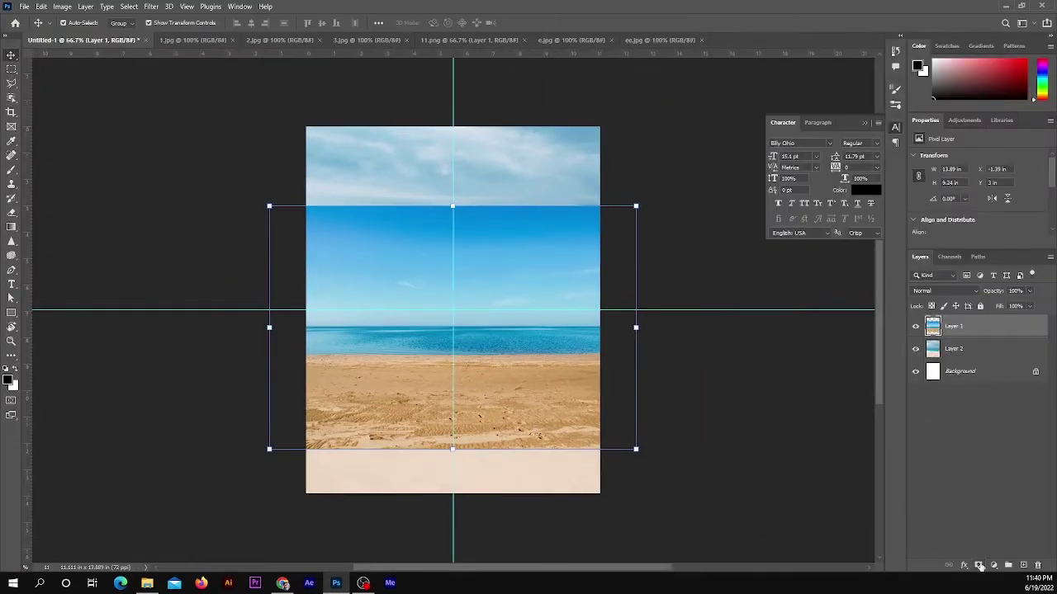
Step: Mask the blue-sea beach layer, soften its hard sky edge, and move it lower
{"action": "left_click", "coordinate": [979, 566]}
{"action": "key", "text": "b"}
{"action": "left_click_drag", "start_coordinate": [425, 201], "coordinate": [507, 194]}
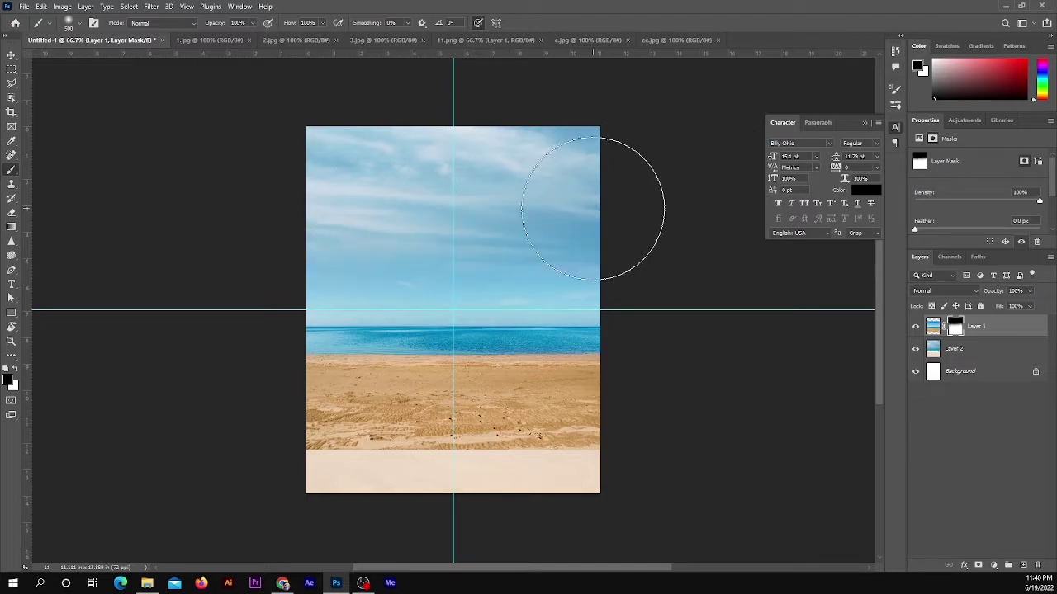
{"action": "key", "text": "v"}
{"action": "left_click_drag", "start_coordinate": [530, 330], "coordinate": [530, 400]}
{"action": "left_click", "coordinate": [692, 253]}
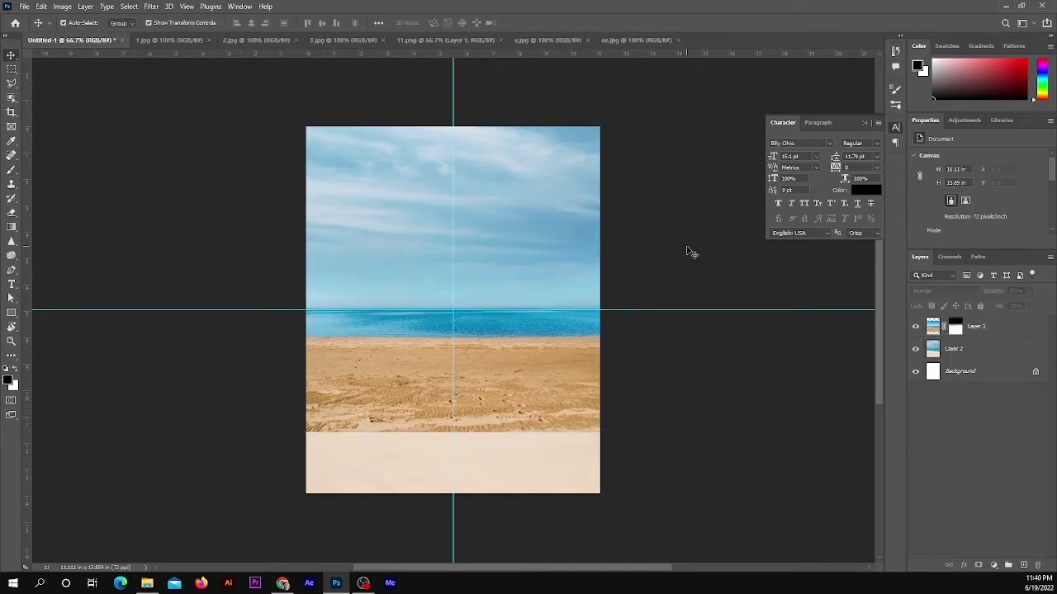
Step: Look through the open source photos and settle on the e.jpg beach photo
{"action": "left_click", "coordinate": [446, 39]}
{"action": "left_click", "coordinate": [547, 39]}
{"action": "left_click", "coordinate": [636, 39]}
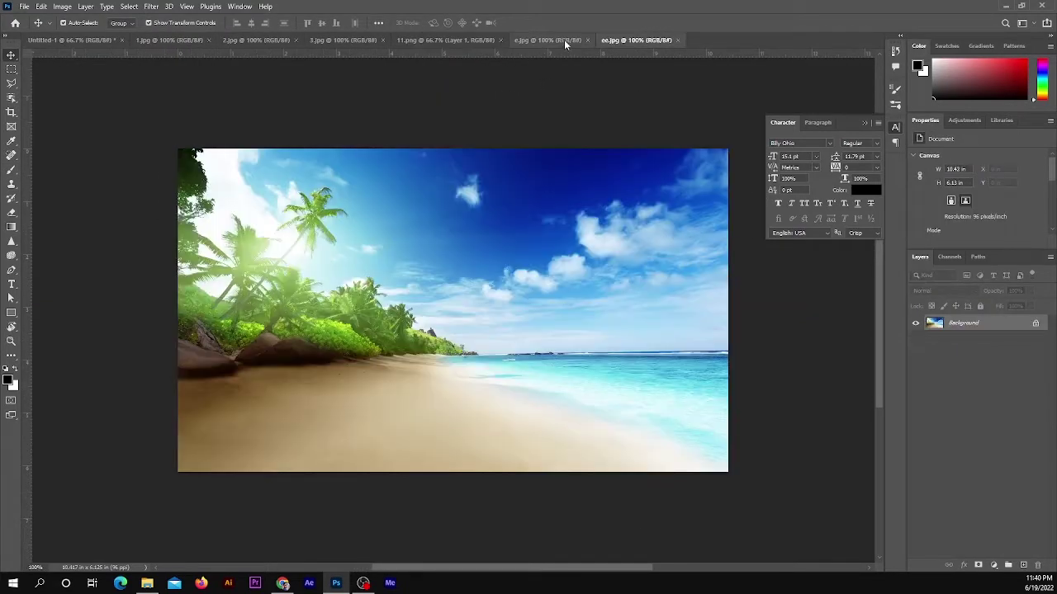
{"action": "left_click", "coordinate": [564, 40]}
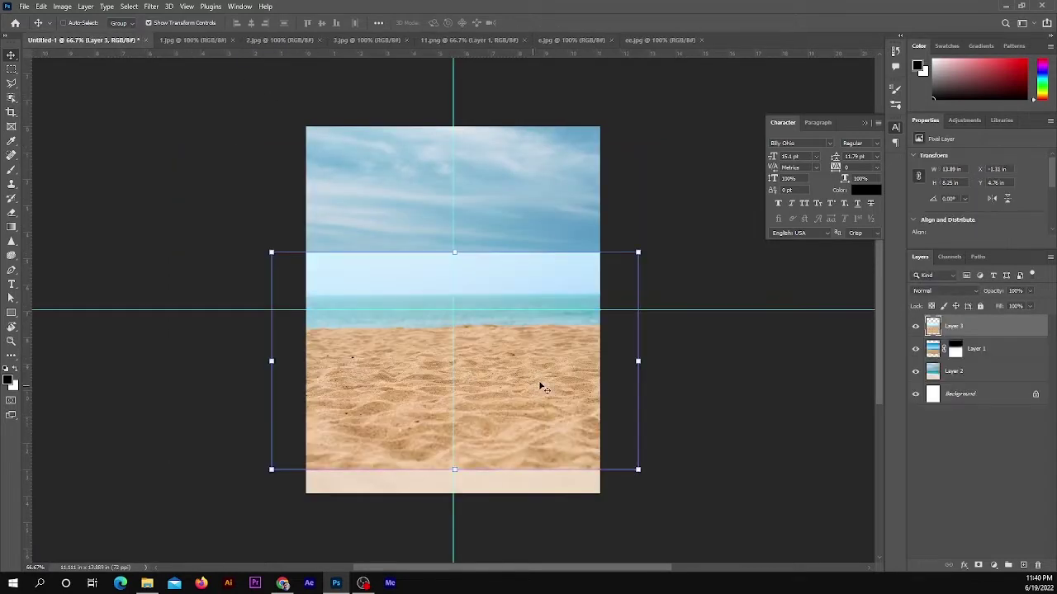
Step: Bring the sand close-up in as Layer 3, mask it, and soften the horizon seam
{"action": "mouse_move", "coordinate": [553, 302]}
{"action": "left_mouse_down"}
{"action": "mouse_move", "coordinate": [553, 408]}
{"action": "mouse_move", "coordinate": [552, 395]}
{"action": "left_mouse_up"}
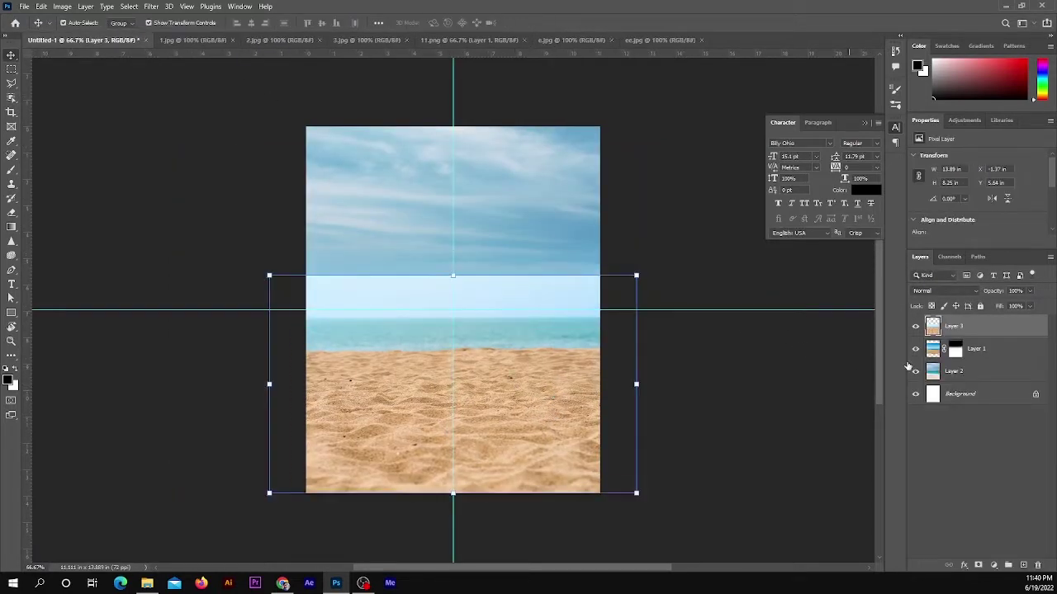
{"action": "left_click", "coordinate": [980, 566]}
{"action": "key", "text": "b"}
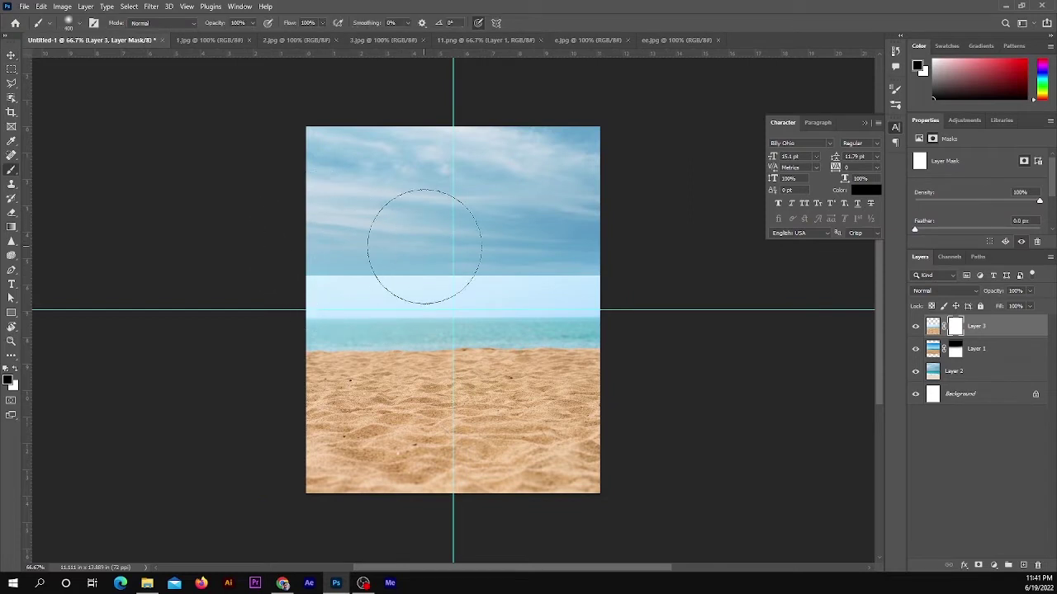
{"action": "mouse_move", "coordinate": [430, 243]}
{"action": "left_mouse_down"}
{"action": "mouse_move", "coordinate": [534, 261]}
{"action": "mouse_move", "coordinate": [537, 283]}
{"action": "mouse_move", "coordinate": [383, 295]}
{"action": "left_mouse_up"}
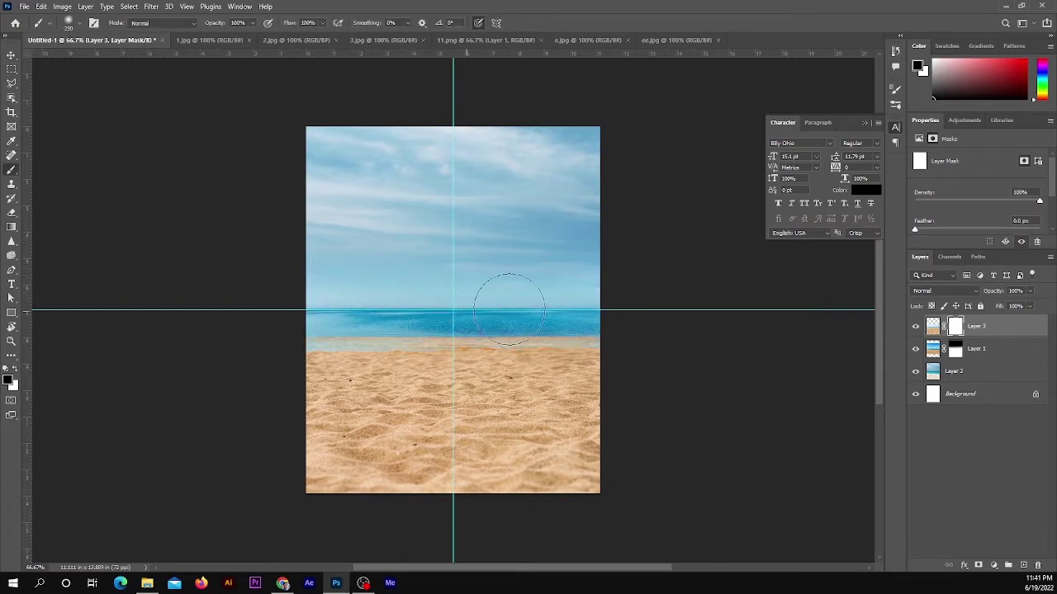
Step: Enlarge the sand layer's mask outward and nudge the sand down slightly
{"action": "key", "text": "ctrl+t"}
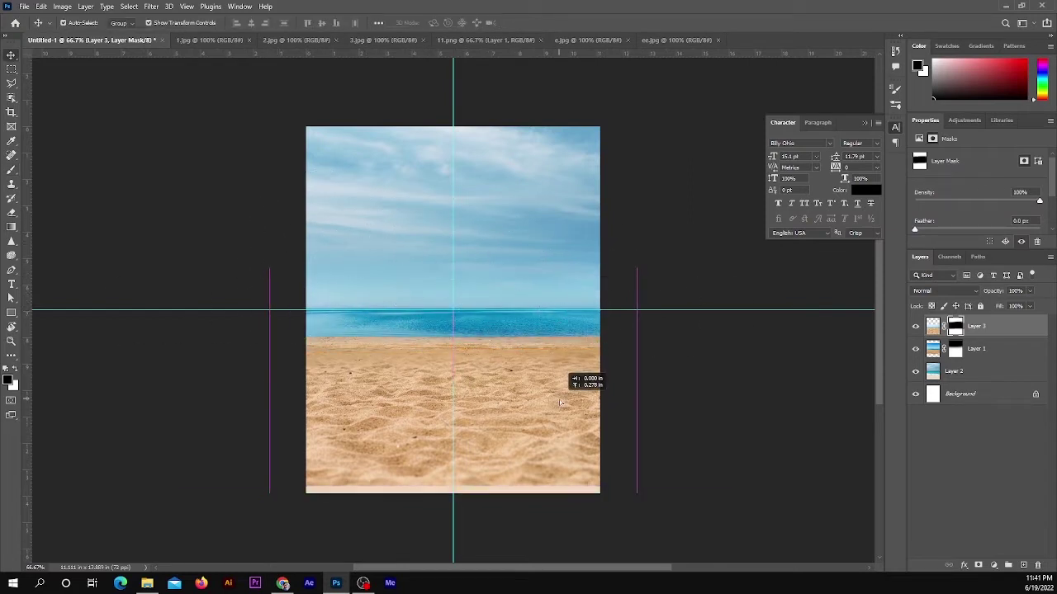
{"action": "left_click_drag", "start_coordinate": [636, 373], "coordinate": [693, 371]}
{"action": "key", "text": "Return"}
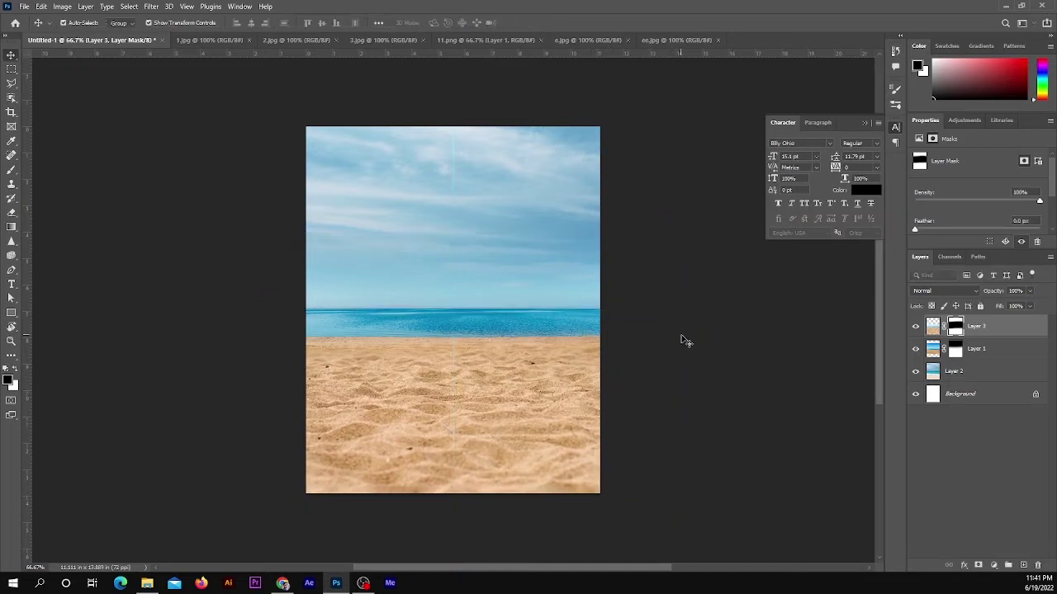
{"action": "left_click", "coordinate": [537, 289], "text": "ctrl"}
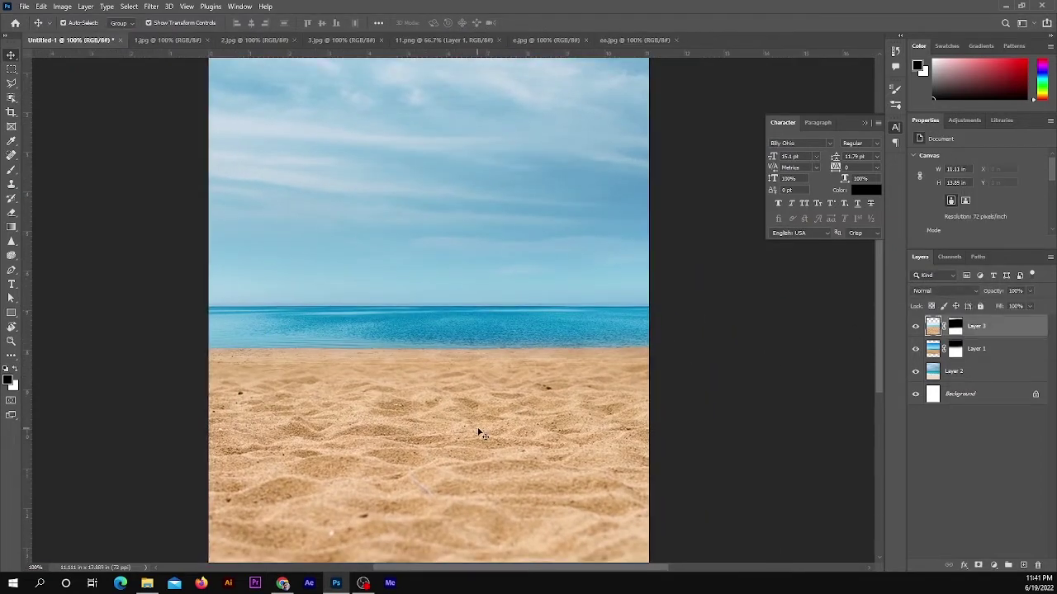
{"action": "left_click_drag", "start_coordinate": [477, 415], "coordinate": [479, 426]}
Step: Paint further on the sand layer's mask and zoom out to see the whole poster
{"action": "left_click", "coordinate": [956, 326]}
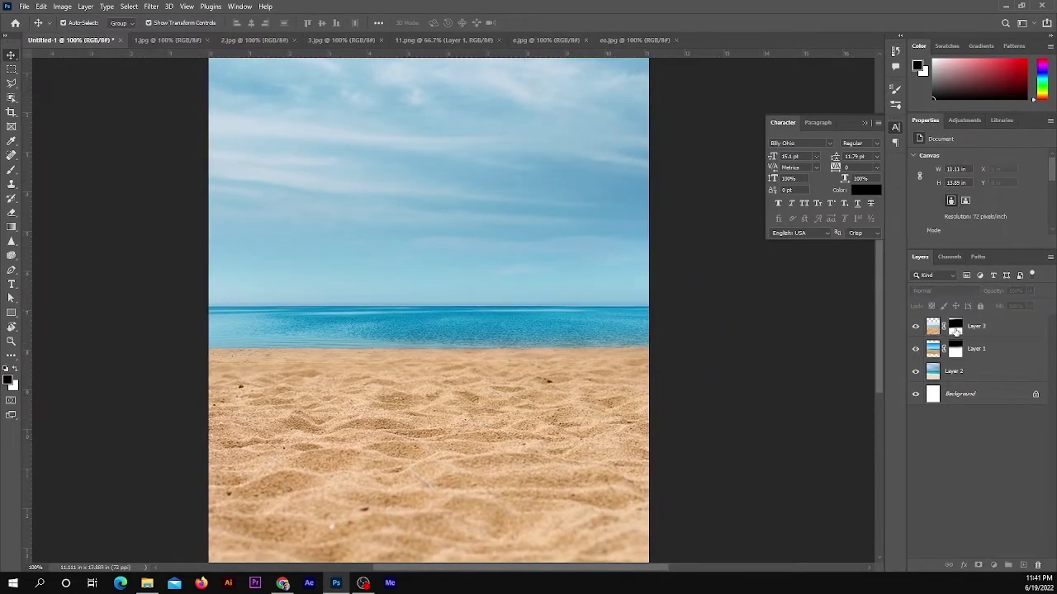
{"action": "key", "text": "b"}
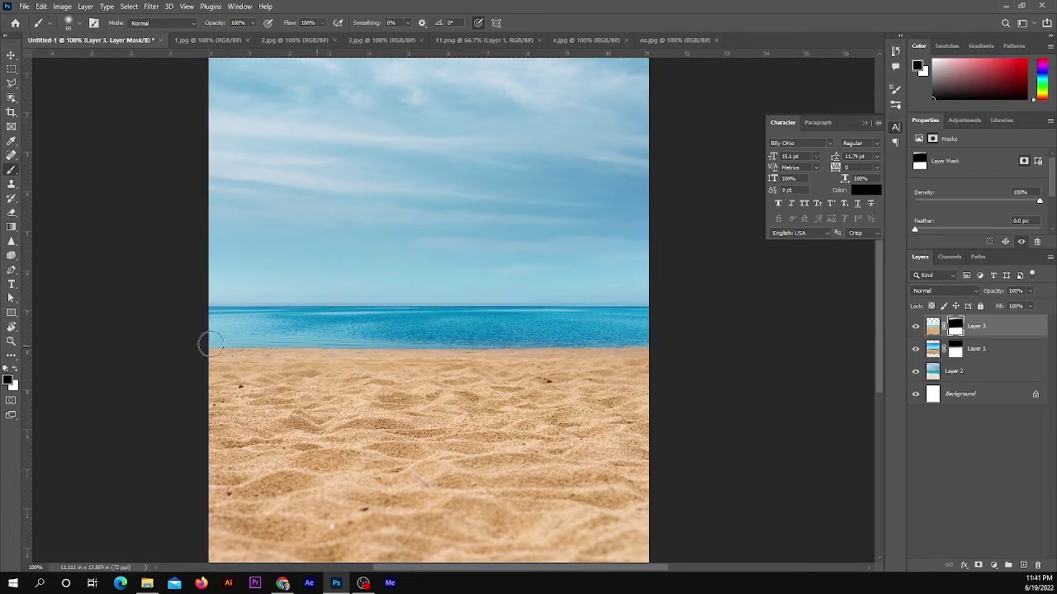
{"action": "key", "text": "ctrl+minus"}
{"action": "key", "text": "v"}
Step: Switch past the Nivea bottle document to the palm beach photo
{"action": "left_click", "coordinate": [462, 39]}
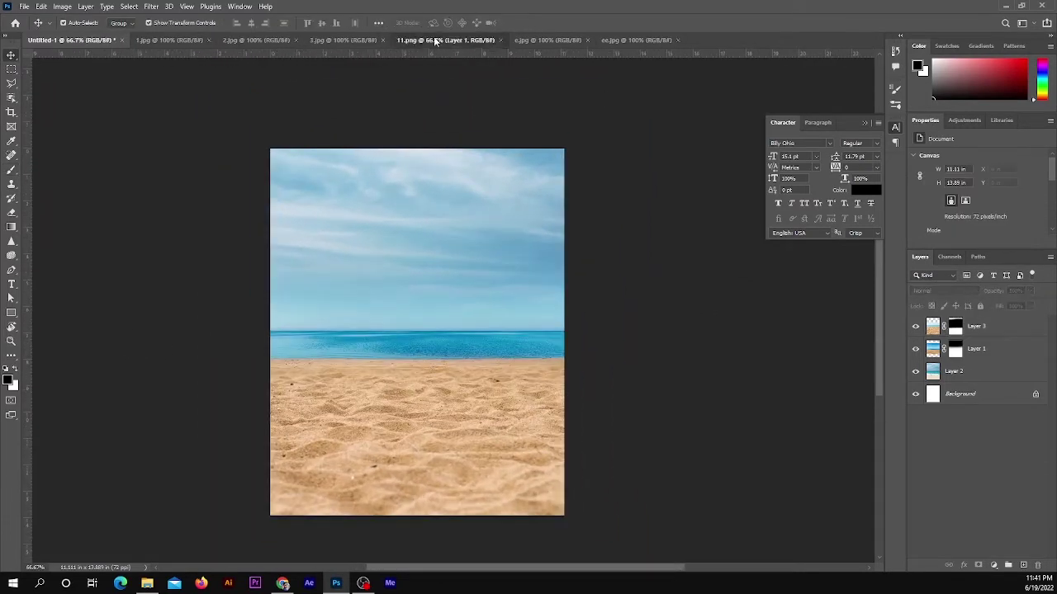
{"action": "left_click", "coordinate": [567, 43]}
{"action": "left_click", "coordinate": [636, 43]}
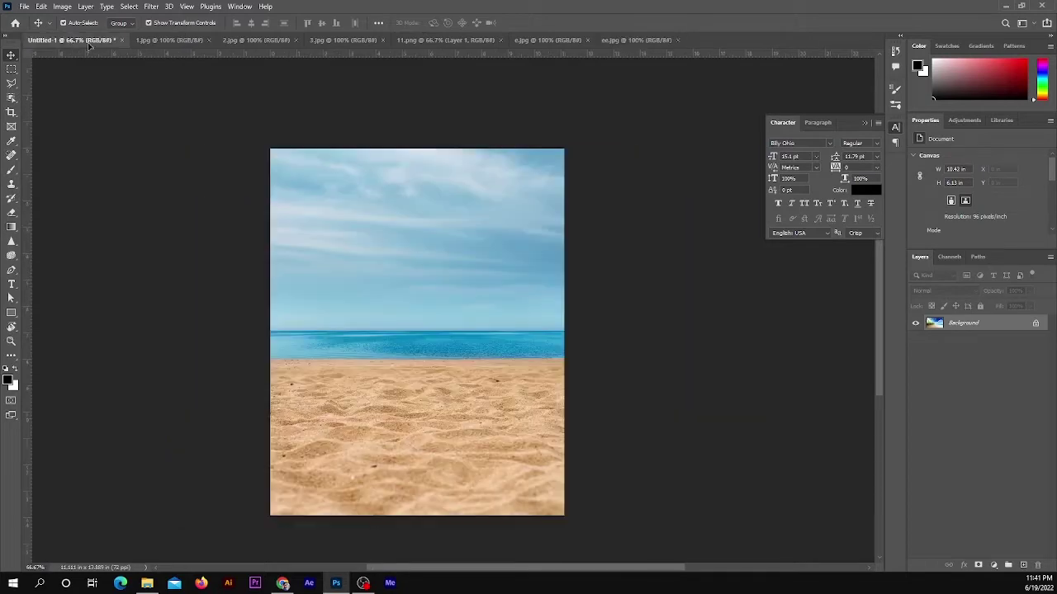
Step: Drag the palm beach photo in as Layer 4, shrink it, and shift it right and down
{"action": "left_click_drag", "start_coordinate": [149, 56], "coordinate": [473, 306]}
{"action": "key", "text": "ctrl+t"}
{"action": "left_click_drag", "start_coordinate": [554, 307], "coordinate": [398, 293]}
{"action": "mouse_move", "coordinate": [376, 326]}
{"action": "left_mouse_down"}
{"action": "mouse_move", "coordinate": [402, 332]}
{"action": "mouse_move", "coordinate": [411, 313]}
{"action": "left_mouse_up"}
{"action": "key", "text": "Return"}
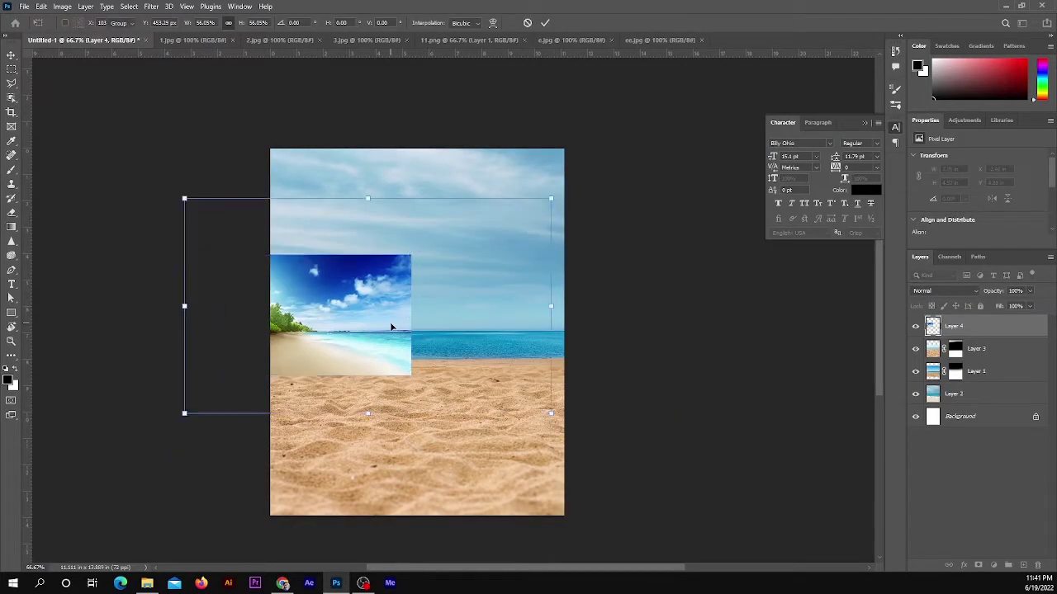
{"action": "scroll", "coordinate": [394, 328], "scroll_direction": "up", "scroll_amount": 1}
Step: Reorder the palm beach layer to sit just above Layer 1
{"action": "key", "text": "ctrl+bracketleft"}
{"action": "key", "text": "ctrl+bracketleft"}
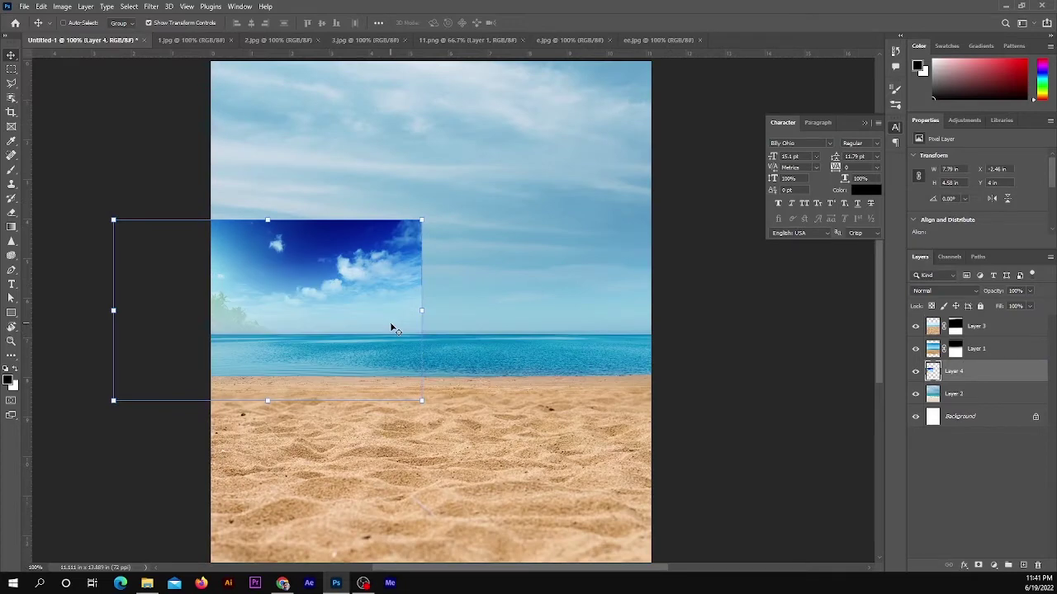
{"action": "key", "text": "ctrl+bracketright"}
{"action": "scroll", "coordinate": [318, 309], "scroll_direction": "up", "scroll_amount": 1}
{"action": "key", "text": "b"}
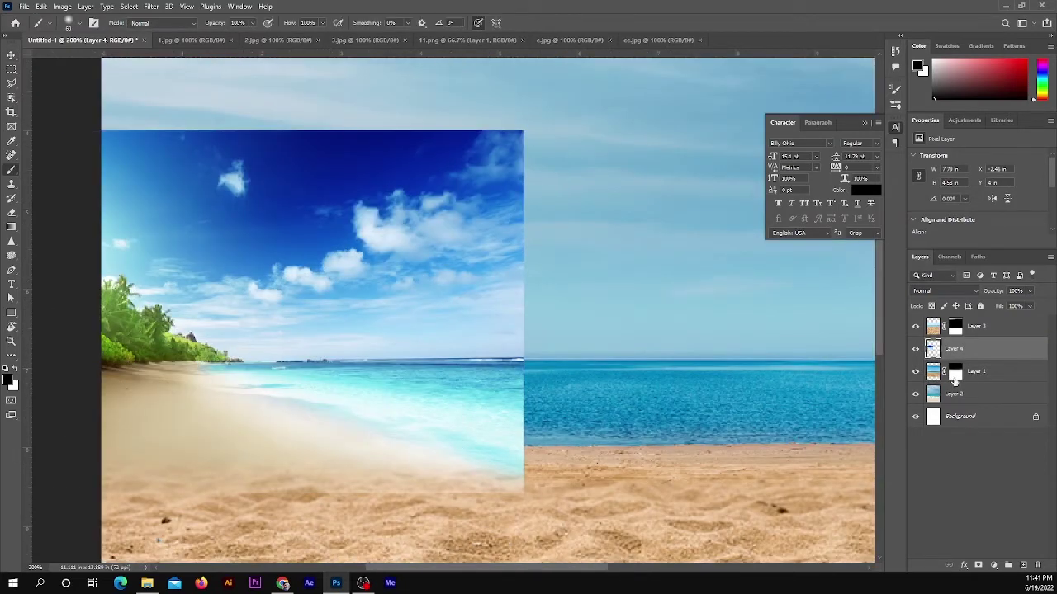
{"action": "key", "text": "ctrl+i"}
{"action": "key", "text": "ctrl+z"}
Step: Add an inverted black mask and paint in the tree island on the left horizon
{"action": "left_click", "coordinate": [979, 564]}
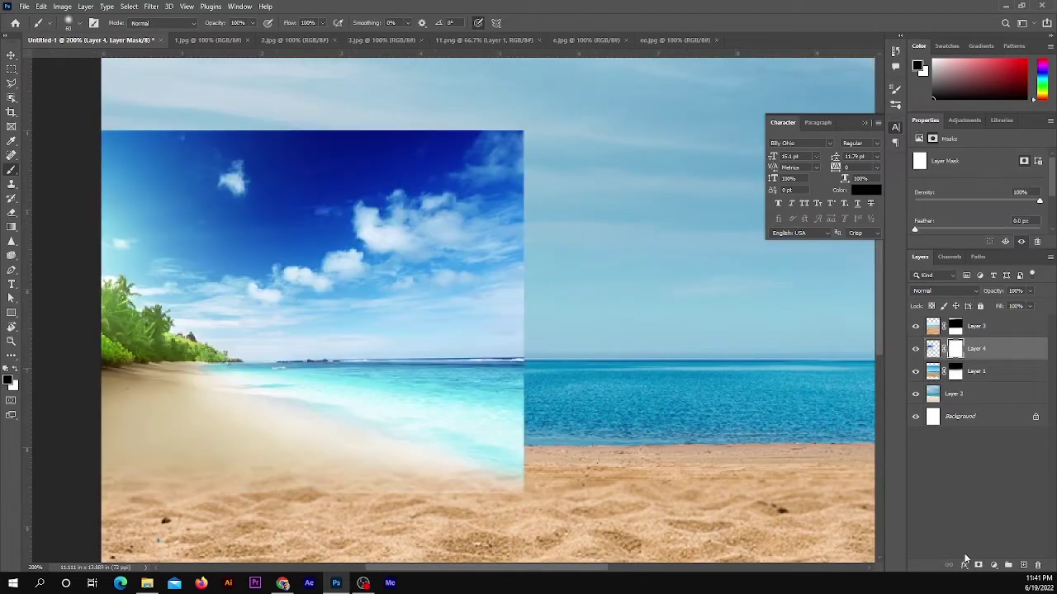
{"action": "key", "text": "ctrl+i"}
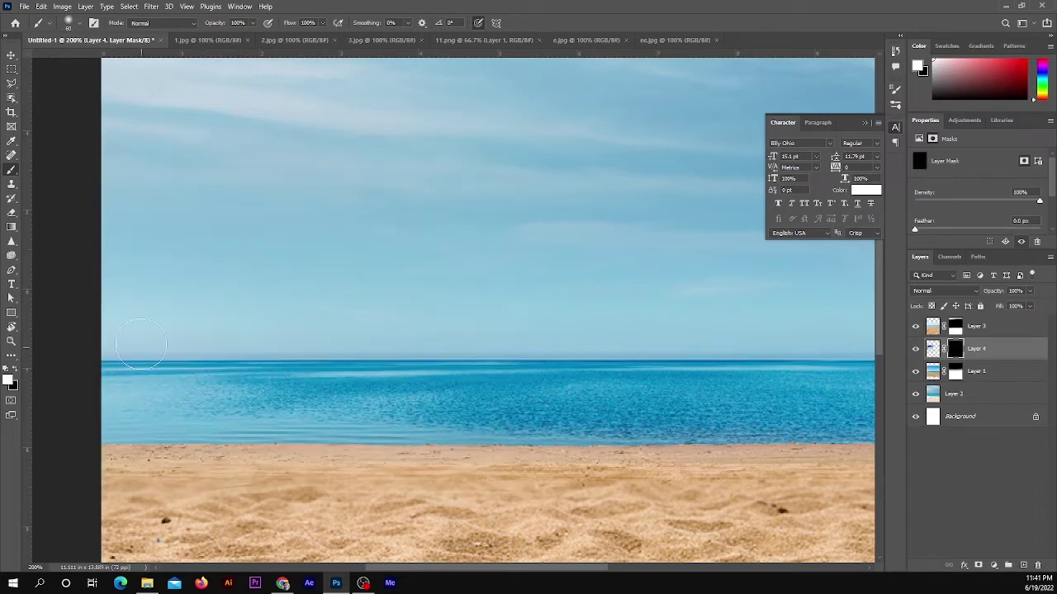
{"action": "left_click_drag", "start_coordinate": [140, 344], "coordinate": [248, 355]}
{"action": "left_click_drag", "start_coordinate": [116, 330], "coordinate": [170, 320]}
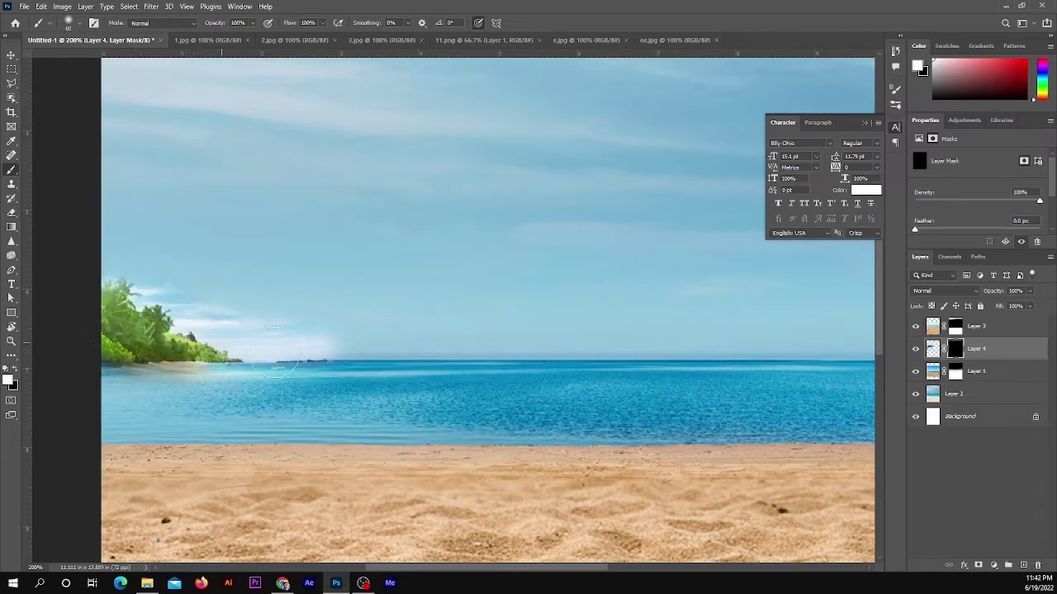
{"action": "mouse_move", "coordinate": [297, 393]}
{"action": "left_mouse_down"}
{"action": "mouse_move", "coordinate": [330, 355]}
{"action": "mouse_move", "coordinate": [261, 304]}
{"action": "left_mouse_up"}
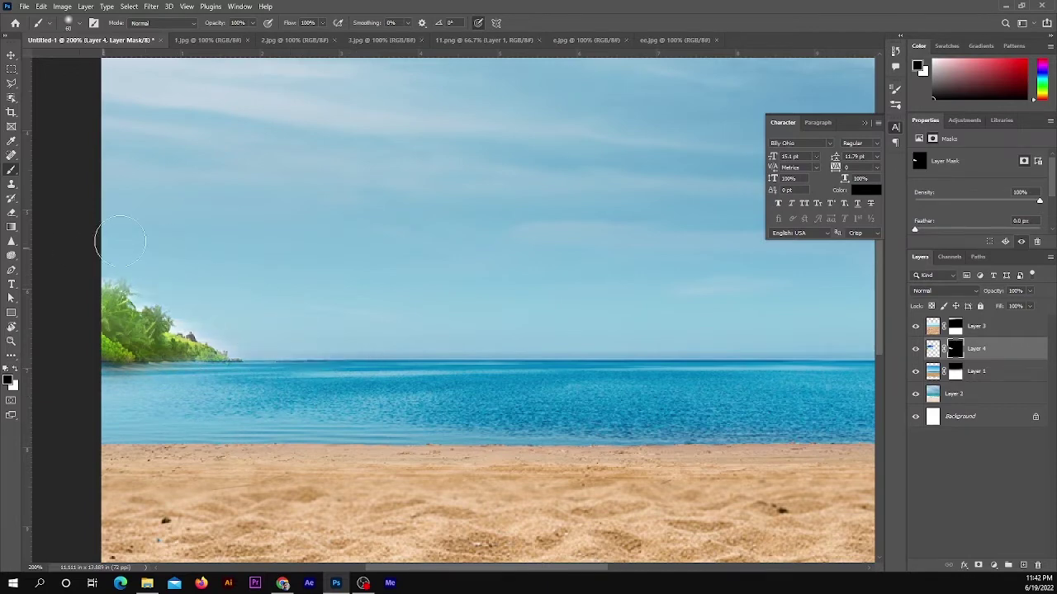
{"action": "scroll", "coordinate": [124, 242], "scroll_direction": "down", "scroll_amount": 3}
{"action": "key", "text": "v"}
{"action": "scroll", "coordinate": [479, 354], "scroll_direction": "down", "scroll_amount": 1}
{"action": "scroll", "coordinate": [190, 306], "scroll_direction": "up", "scroll_amount": 4}
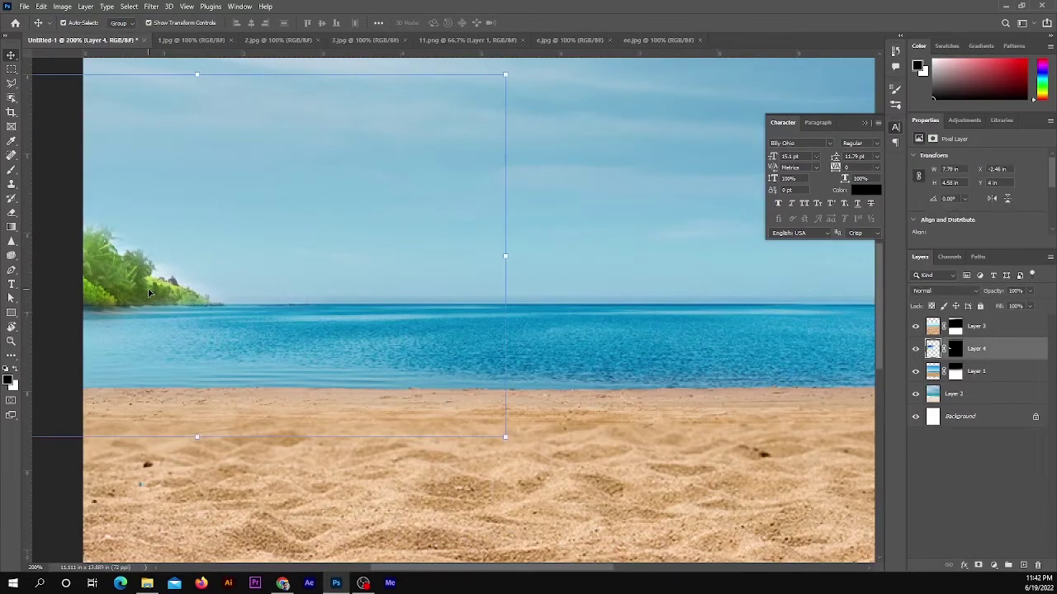
Step: Try a duplicate of the island faded to 8% opacity, then delete it
{"action": "key", "text": "ctrl+j"}
{"action": "key", "text": "ctrl+t"}
{"action": "left_click_drag", "start_coordinate": [171, 297], "coordinate": [207, 290]}
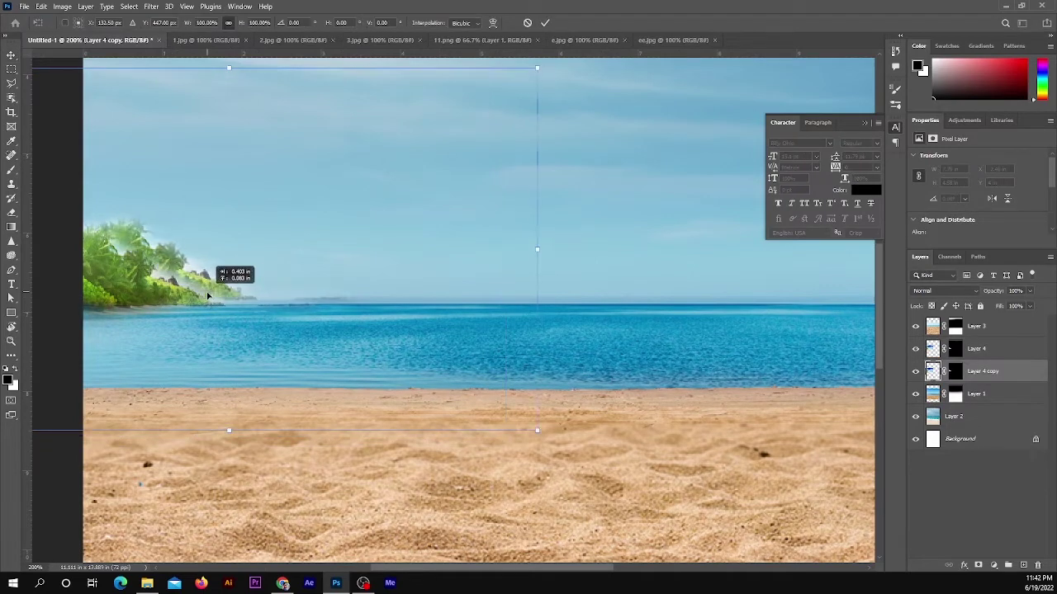
{"action": "key", "text": "Return"}
{"action": "left_click_drag", "start_coordinate": [957, 290], "coordinate": [941, 290]}
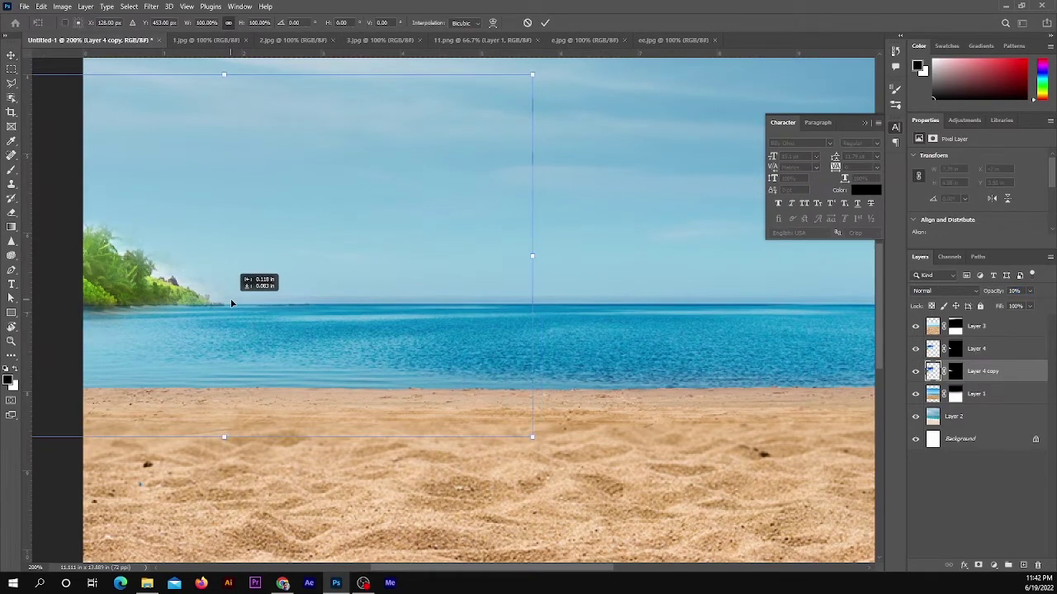
{"action": "key", "text": "Delete"}
Step: Select the island layer's mask for painting and zoom out to the whole beach
{"action": "key", "text": "ctrl+1"}
{"action": "scroll", "coordinate": [234, 305], "scroll_direction": "up", "scroll_amount": 3}
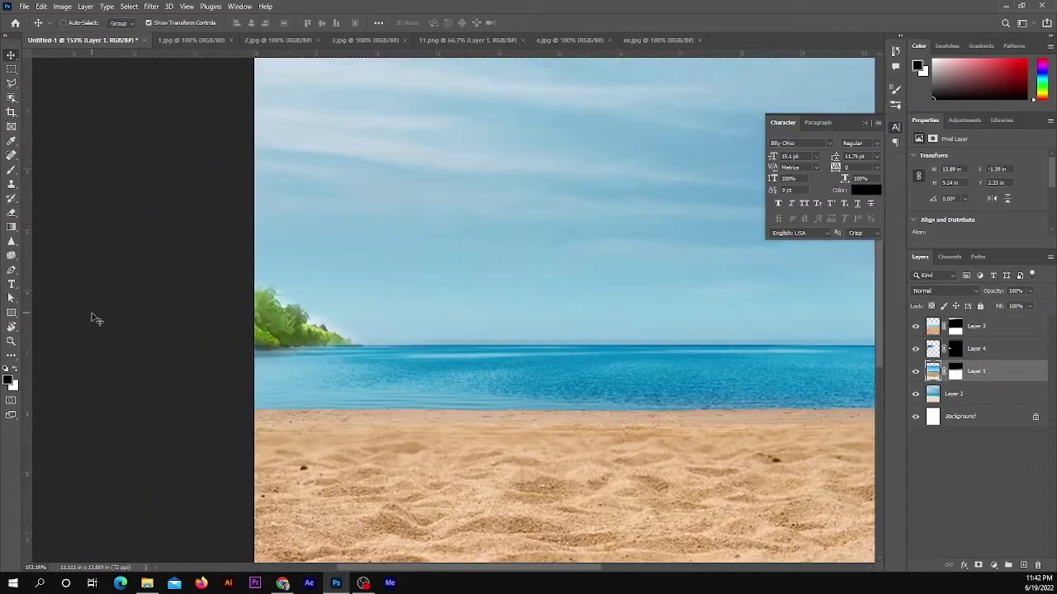
{"action": "left_click", "coordinate": [99, 313]}
{"action": "key", "text": "b"}
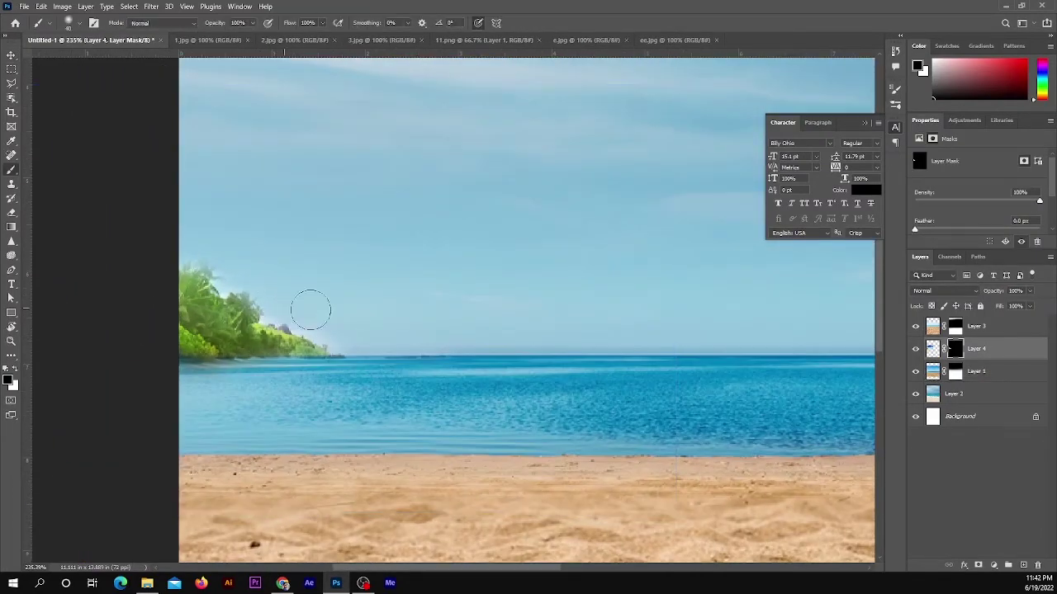
{"action": "key", "text": "ctrl+minus"}
{"action": "key", "text": "ctrl+minus"}
{"action": "key", "text": "ctrl+minus"}
{"action": "key", "text": "ctrl+minus"}
Step: Mirror a copy of the trees horizontally and place it at the right end of the horizon
{"action": "key", "text": "v"}
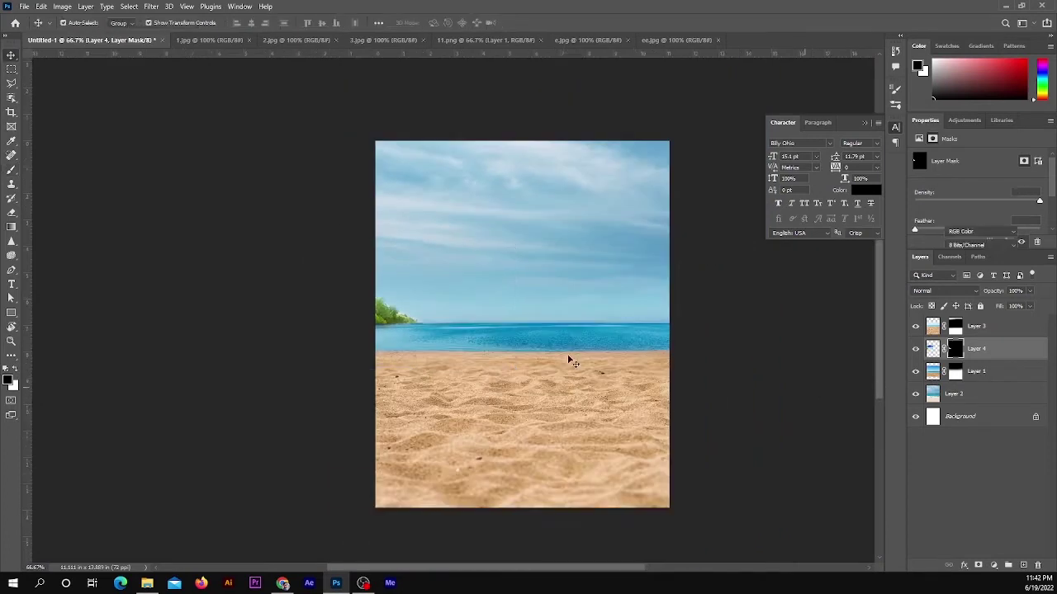
{"action": "left_click_drag", "start_coordinate": [389, 318], "coordinate": [568, 316]}
{"action": "left_click", "coordinate": [619, 587]}
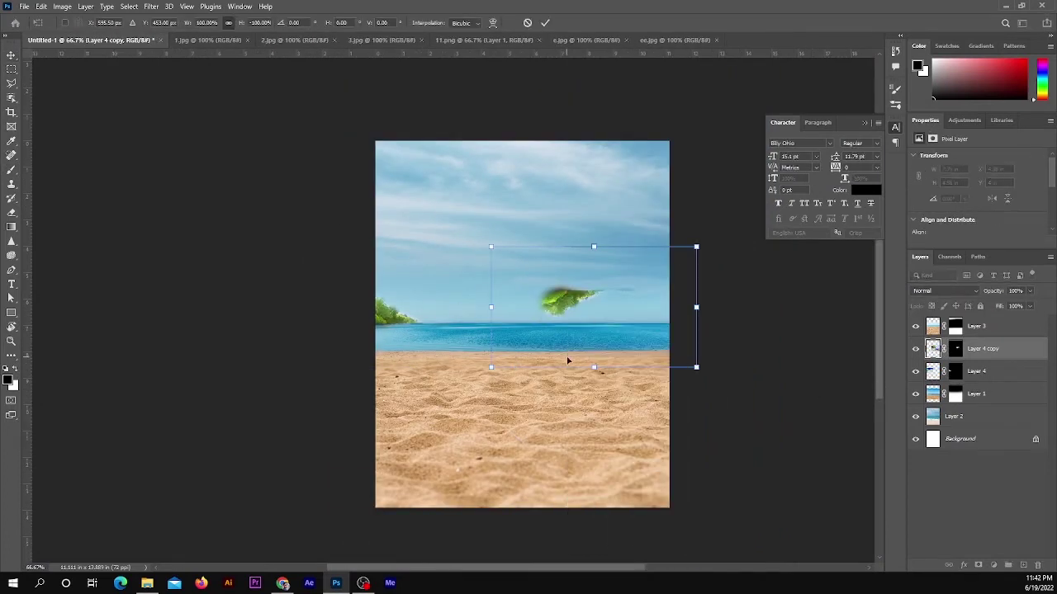
{"action": "key", "text": "ctrl+z"}
{"action": "right_click", "coordinate": [568, 322]}
{"action": "left_click", "coordinate": [611, 535]}
{"action": "left_click_drag", "start_coordinate": [645, 351], "coordinate": [698, 330]}
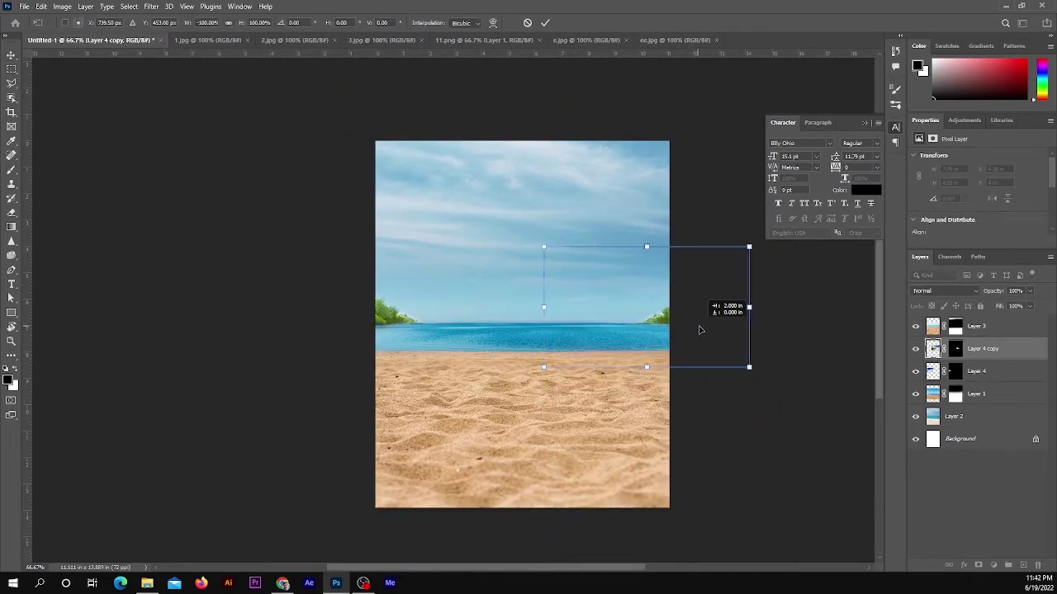
{"action": "key", "text": "Return"}
Step: Check the canvas at 100%, then show the Nivea bottle image 11.png
{"action": "key", "text": "ctrl+1"}
{"action": "key", "text": "Tab"}
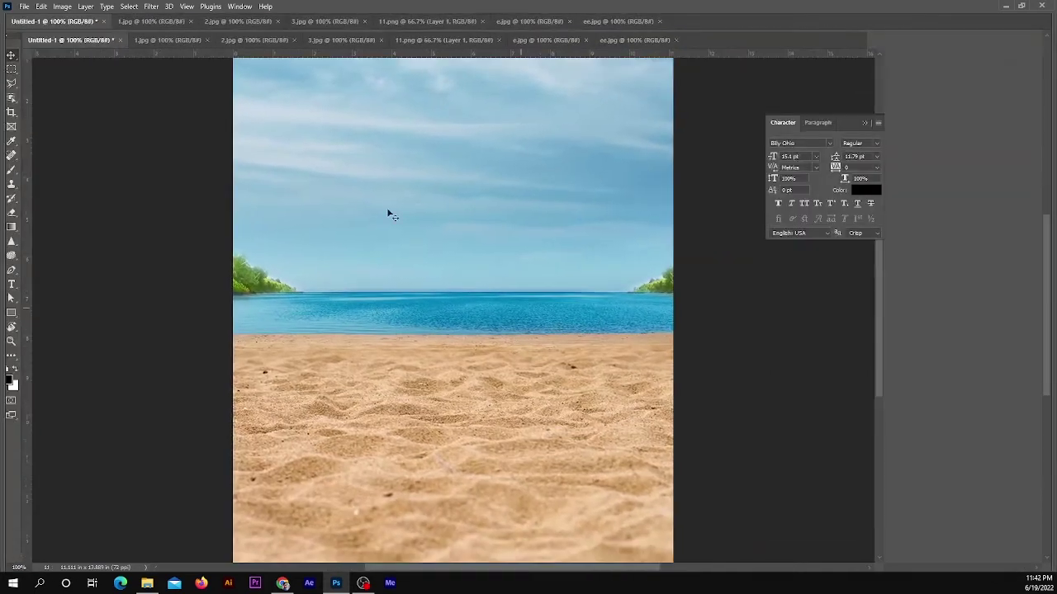
{"action": "key", "text": "Tab"}
{"action": "left_click", "coordinate": [611, 39]}
{"action": "left_click", "coordinate": [545, 40]}
{"action": "left_click", "coordinate": [444, 40]}
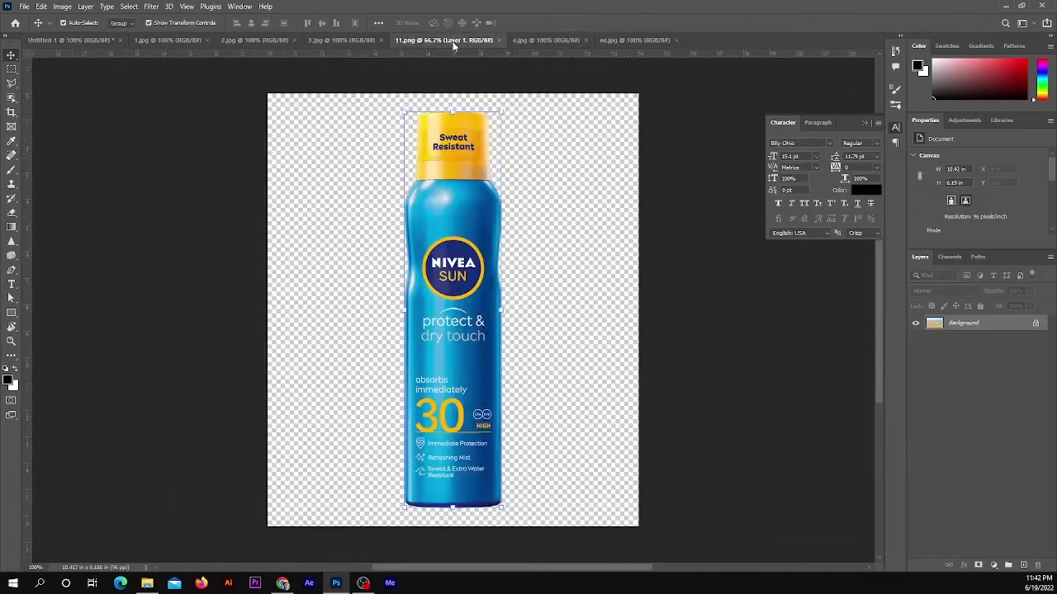
Step: Bring up the hat image 1.jpg and zoom in on its lower part
{"action": "left_click", "coordinate": [341, 40]}
{"action": "left_click", "coordinate": [255, 39]}
{"action": "left_click", "coordinate": [168, 40]}
{"action": "key", "text": "ctrl+plus"}
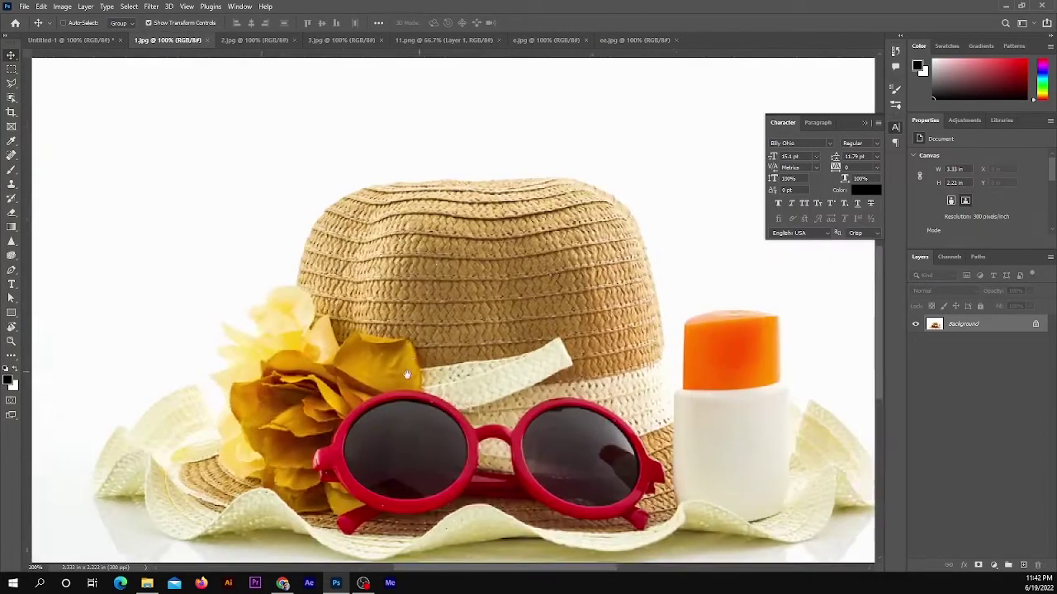
{"action": "left_click_drag", "start_coordinate": [407, 375], "coordinate": [432, 278]}
Step: Trace the outline of the hat, sunglasses, and bottle with the Pen tool
{"action": "right_click", "coordinate": [11, 270]}
{"action": "key", "text": "Tab"}
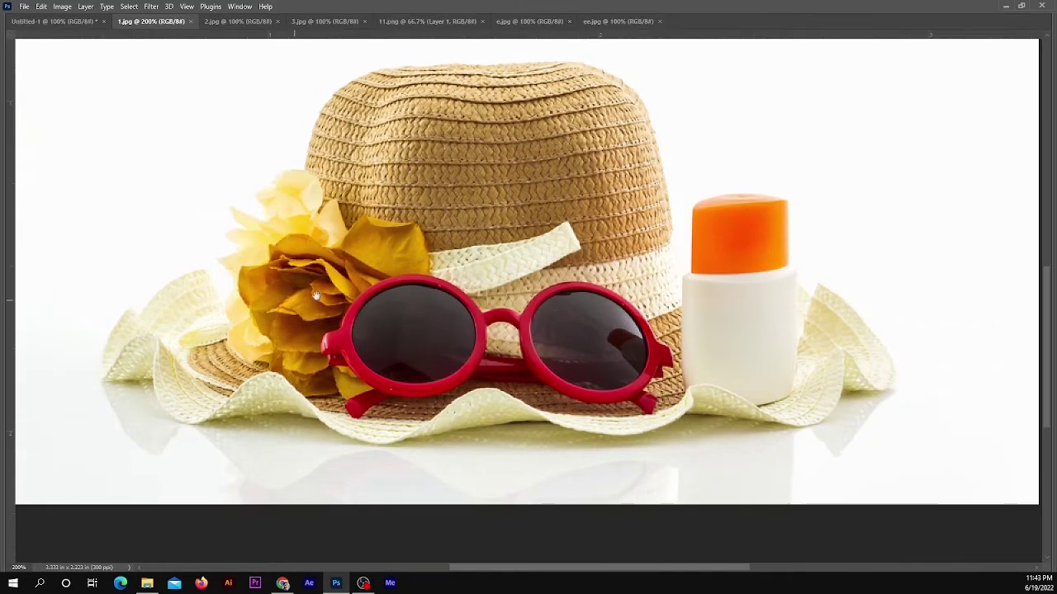
{"action": "left_click", "coordinate": [207, 299]}
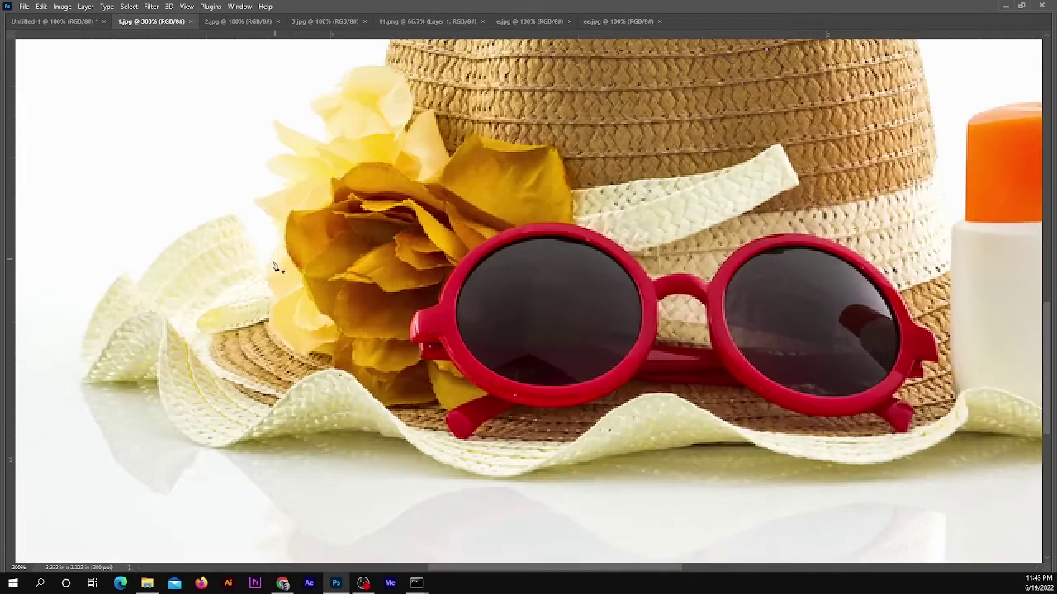
{"action": "left_click_drag", "start_coordinate": [338, 223], "coordinate": [221, 190]}
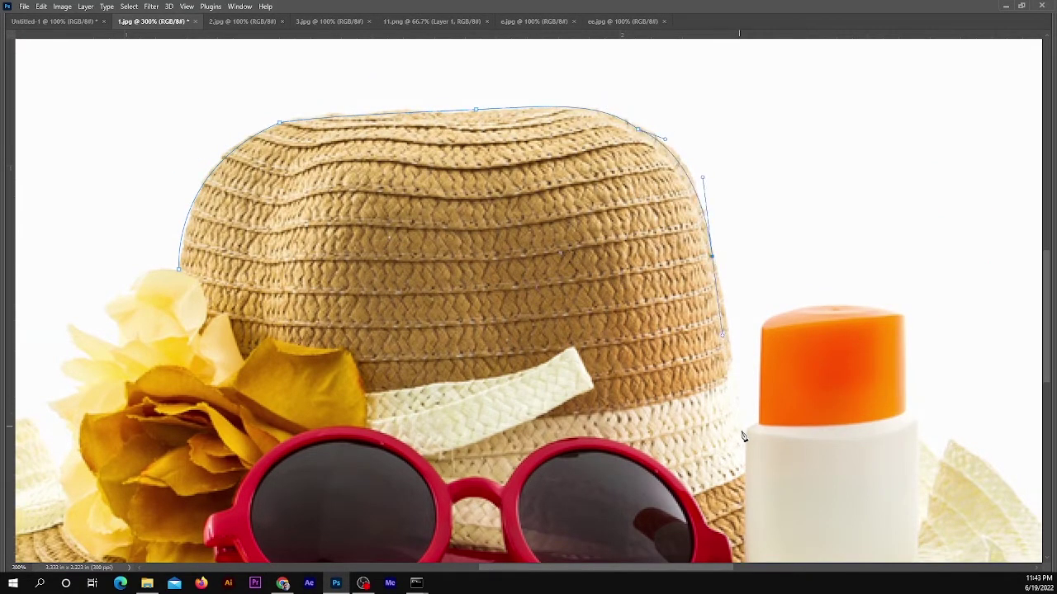
{"action": "left_click_drag", "start_coordinate": [751, 426], "coordinate": [559, 217]}
{"action": "scroll", "coordinate": [500, 139], "scroll_direction": "up", "scroll_amount": 2}
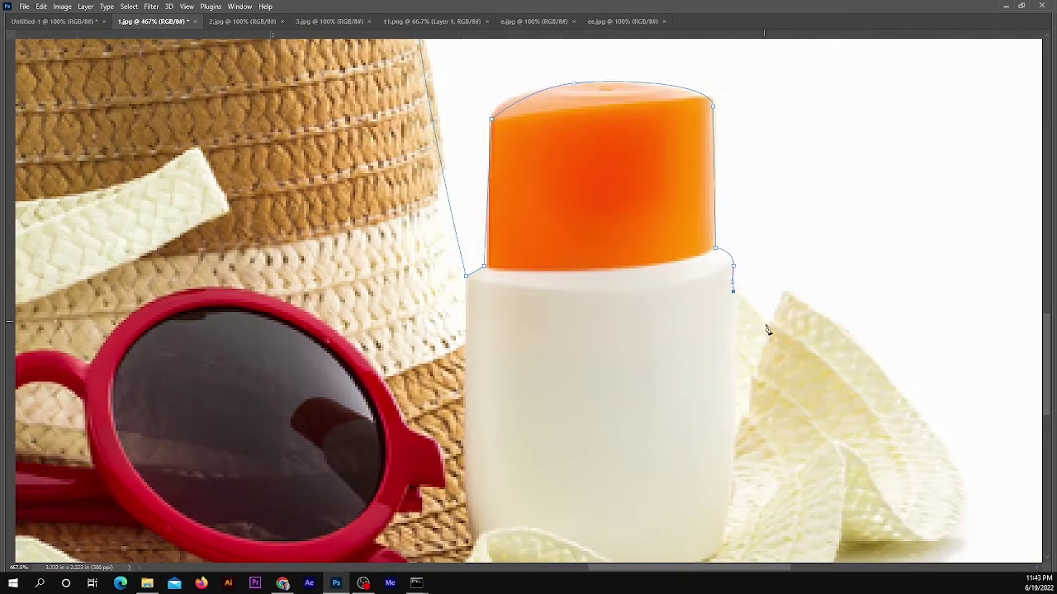
{"action": "left_click_drag", "start_coordinate": [888, 369], "coordinate": [788, 271]}
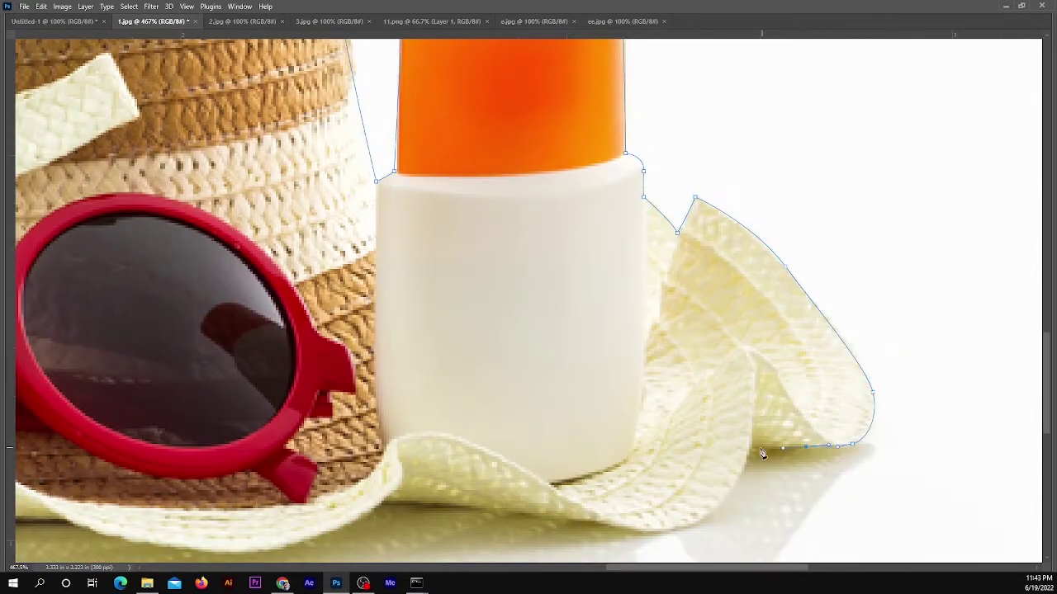
{"action": "left_click_drag", "start_coordinate": [744, 474], "coordinate": [768, 373]}
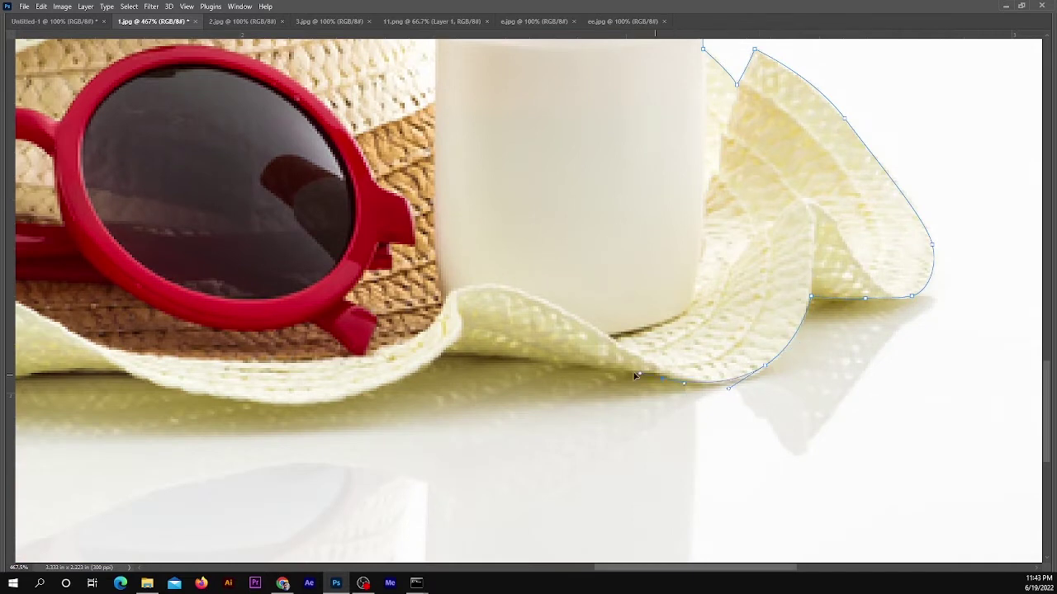
{"action": "left_click_drag", "start_coordinate": [434, 361], "coordinate": [513, 374]}
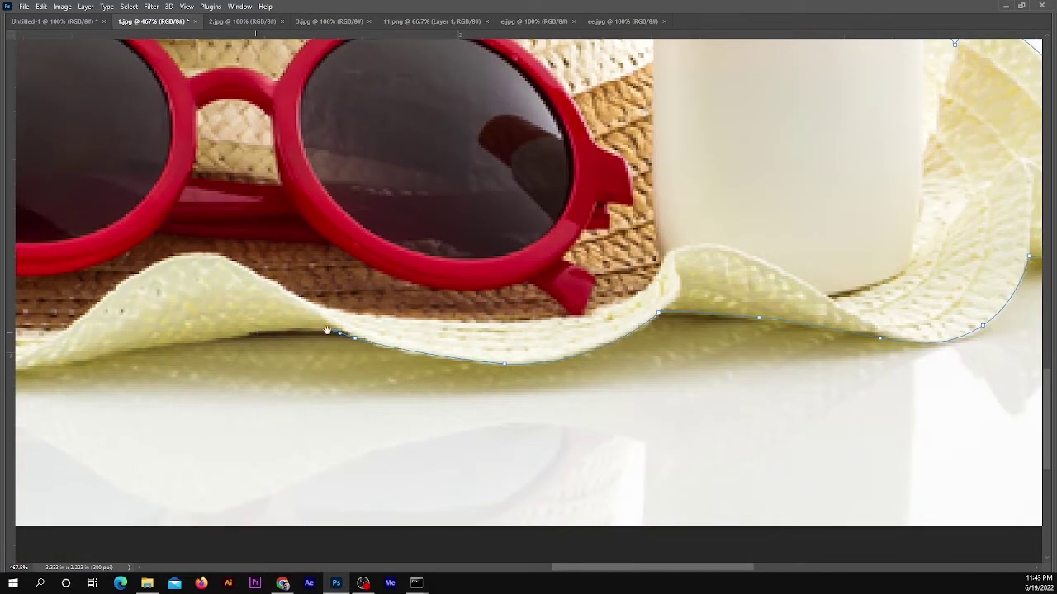
{"action": "left_click_drag", "start_coordinate": [351, 340], "coordinate": [584, 320]}
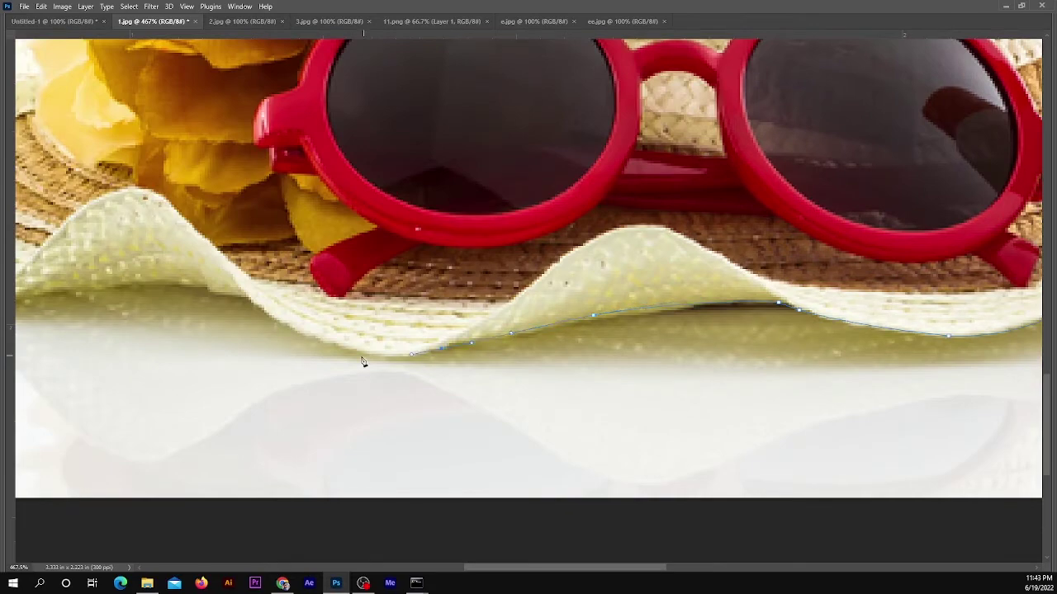
{"action": "scroll", "coordinate": [231, 146], "scroll_direction": "up", "scroll_amount": 5}
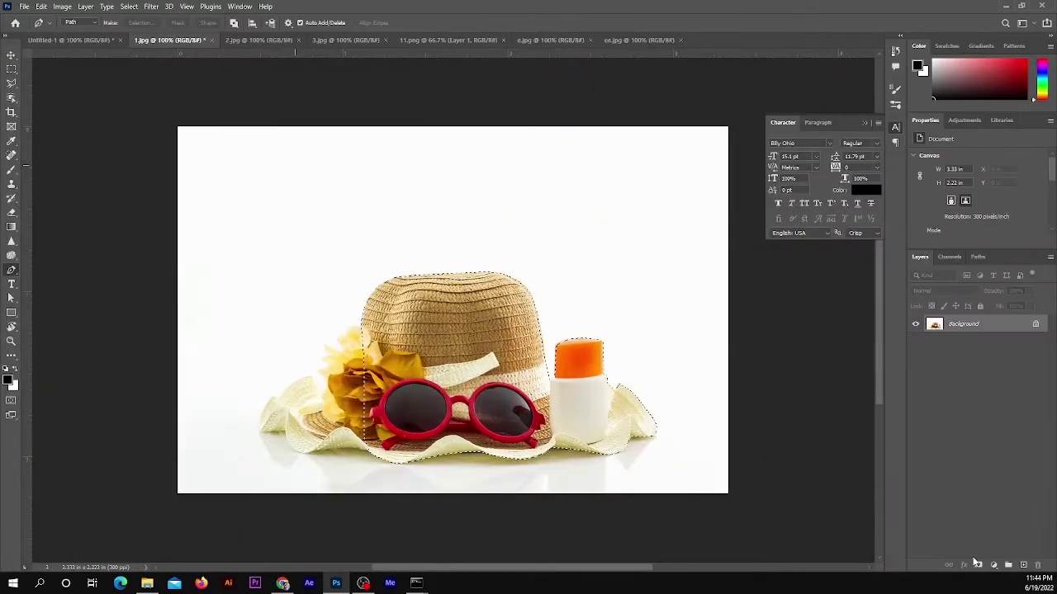
Step: Mask out the white background and drag the hat cutout into the beach poster
{"action": "left_click", "coordinate": [978, 565]}
{"action": "key", "text": "v"}
{"action": "mouse_move", "coordinate": [453, 355]}
{"action": "left_mouse_down"}
{"action": "mouse_move", "coordinate": [350, 258]}
{"action": "mouse_move", "coordinate": [392, 227]}
{"action": "mouse_move", "coordinate": [442, 270]}
{"action": "mouse_move", "coordinate": [423, 287]}
{"action": "left_mouse_up"}
{"action": "key", "text": "ctrl+t"}
Step: Shrink the hat set to about 89% and position it at lower left of the sand
{"action": "key", "text": "Return"}
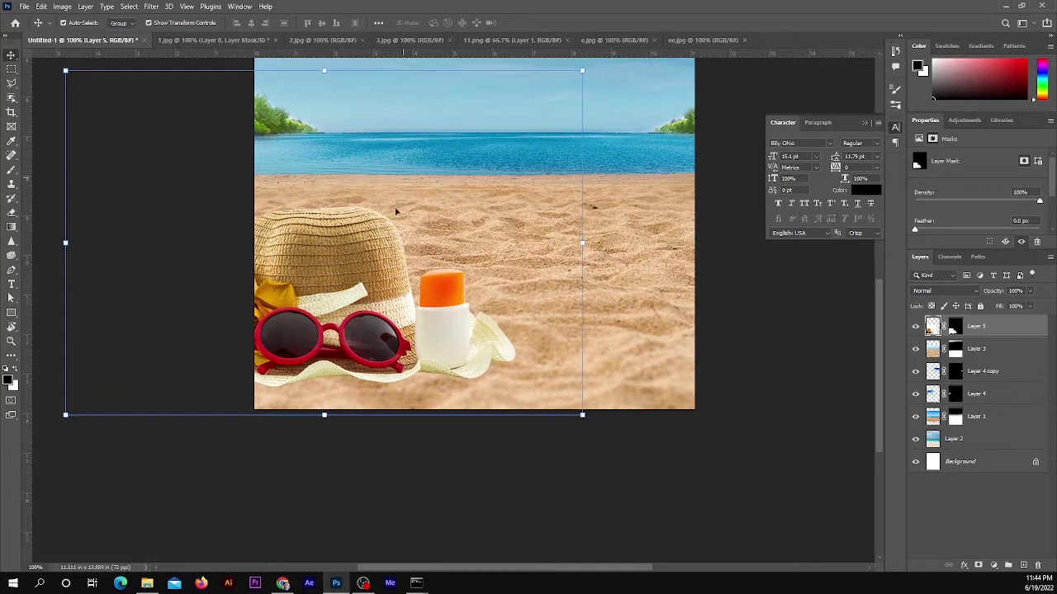
{"action": "left_click_drag", "start_coordinate": [396, 212], "coordinate": [379, 206]}
{"action": "key", "text": "ctrl+t"}
{"action": "left_click_drag", "start_coordinate": [582, 415], "coordinate": [554, 386]}
{"action": "left_click_drag", "start_coordinate": [412, 281], "coordinate": [414, 295]}
{"action": "key", "text": "Return"}
Step: Duplicate the hat layer, fill the lower copy's mask white, and set it to Multiply
{"action": "key", "text": "ctrl+j"}
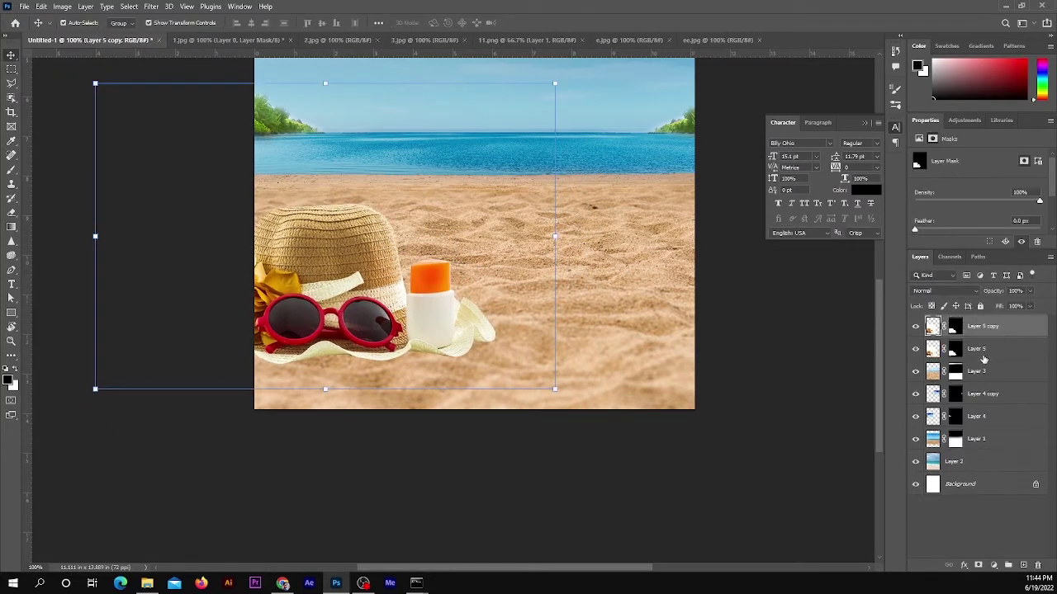
{"action": "left_click", "coordinate": [955, 349]}
{"action": "key", "text": "ctrl+i"}
{"action": "left_click", "coordinate": [946, 291]}
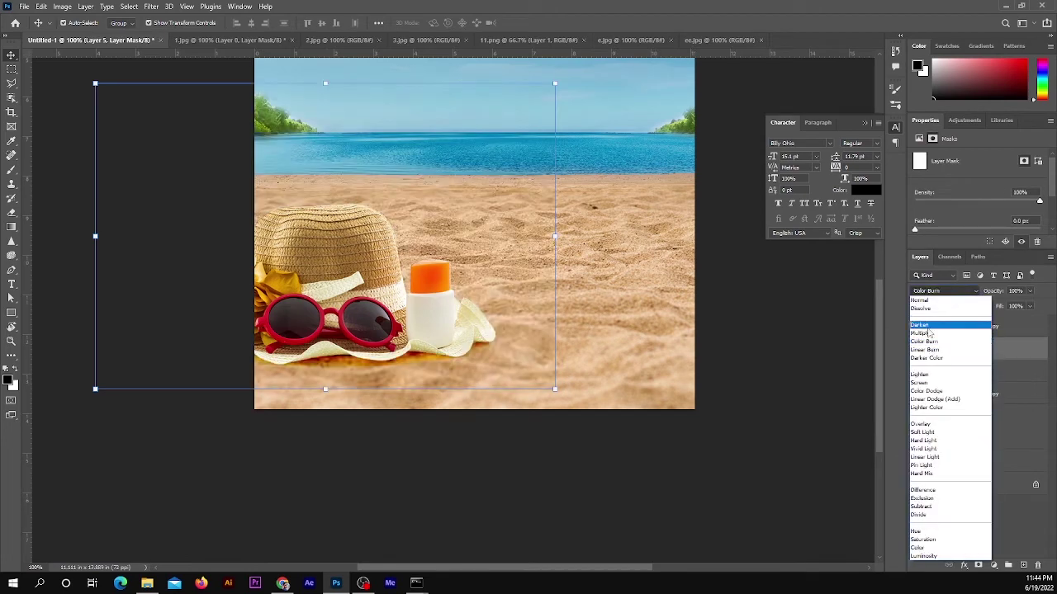
{"action": "left_click", "coordinate": [933, 328]}
Step: Brush away the sand seam along the bottom on the lower hat's mask
{"action": "left_click", "coordinate": [826, 396]}
{"action": "scroll", "coordinate": [304, 339], "scroll_direction": "up", "scroll_amount": 1}
{"action": "left_click", "coordinate": [953, 347]}
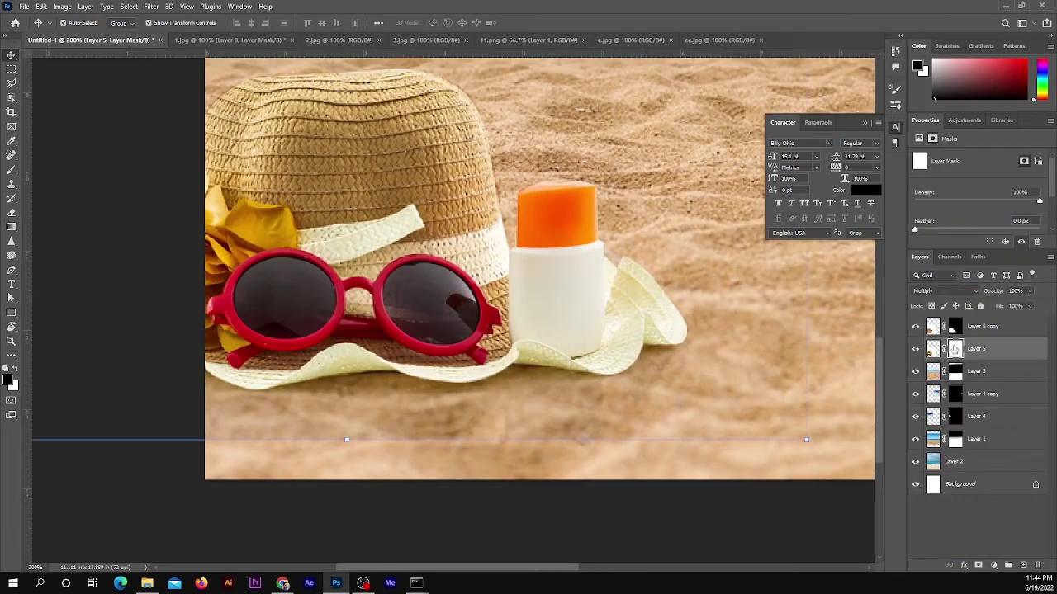
{"action": "key", "text": "b"}
{"action": "left_click_drag", "start_coordinate": [233, 451], "coordinate": [718, 437]}
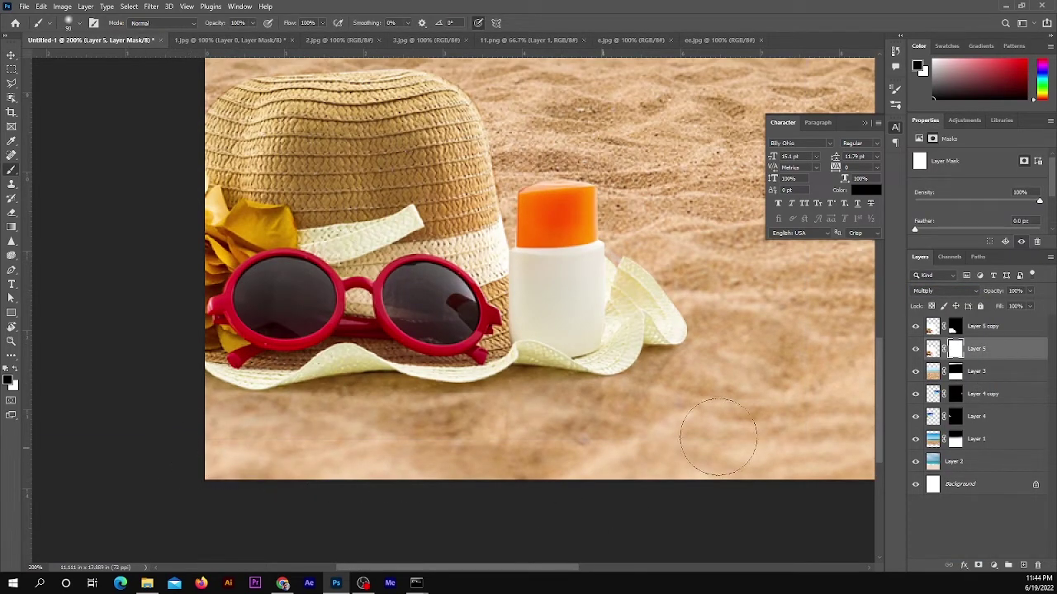
Step: Select the top hat copy and add an Exposure adjustment layer
{"action": "key", "text": "v"}
{"action": "key", "text": "alt+bracketright"}
{"action": "key", "text": "ctrl+minus"}
{"action": "key", "text": "ctrl+minus"}
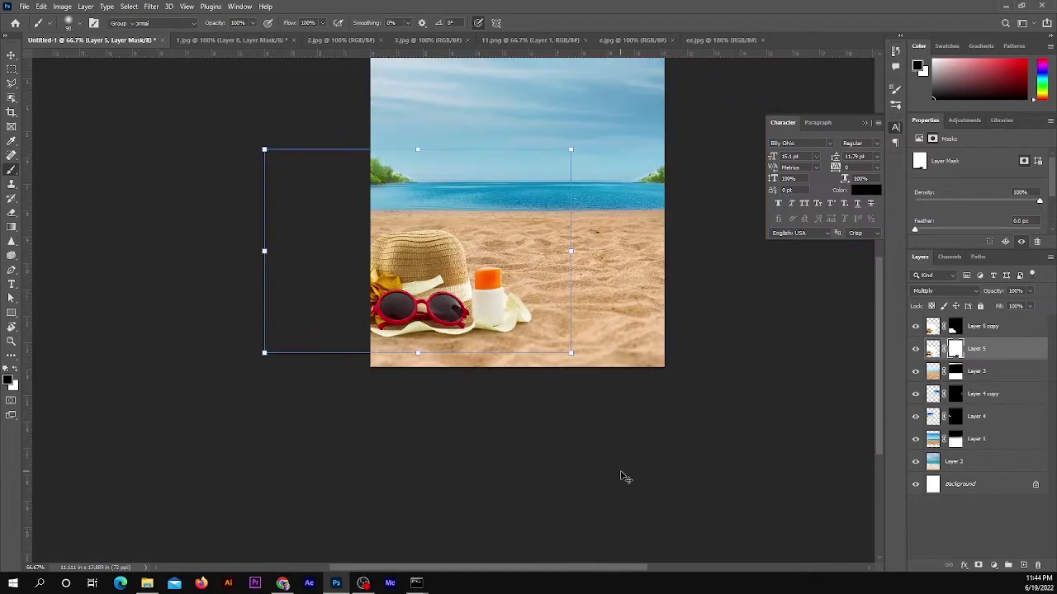
{"action": "key", "text": "ctrl+1"}
{"action": "left_click", "coordinate": [995, 565]}
Step: Add a darkening Exposure adjustment, masking it to keep the hat, glasses and bottle bright
{"action": "left_click", "coordinate": [1003, 432]}
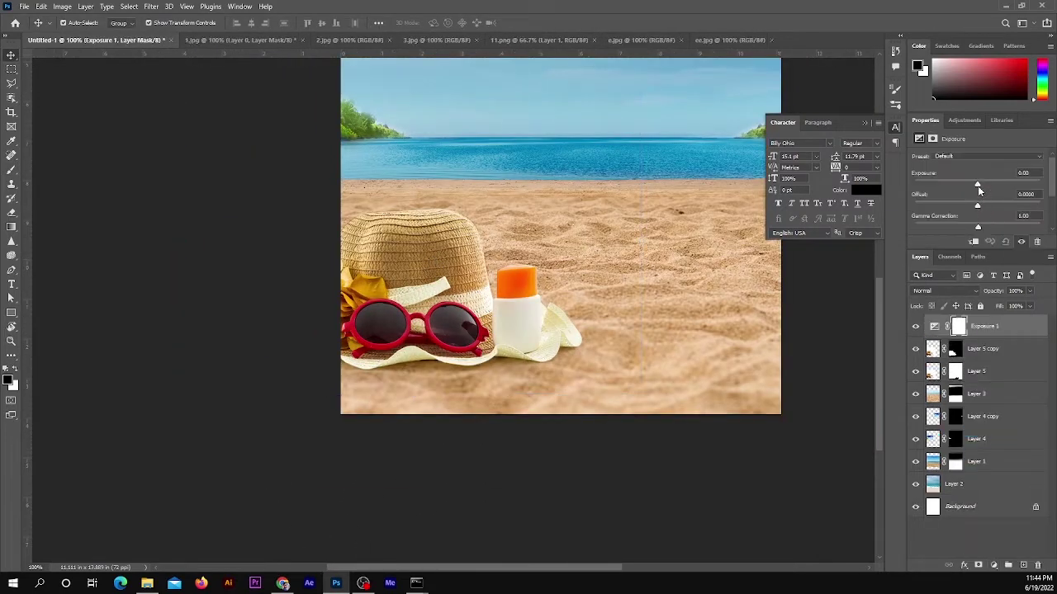
{"action": "left_click_drag", "start_coordinate": [977, 184], "coordinate": [954, 184]}
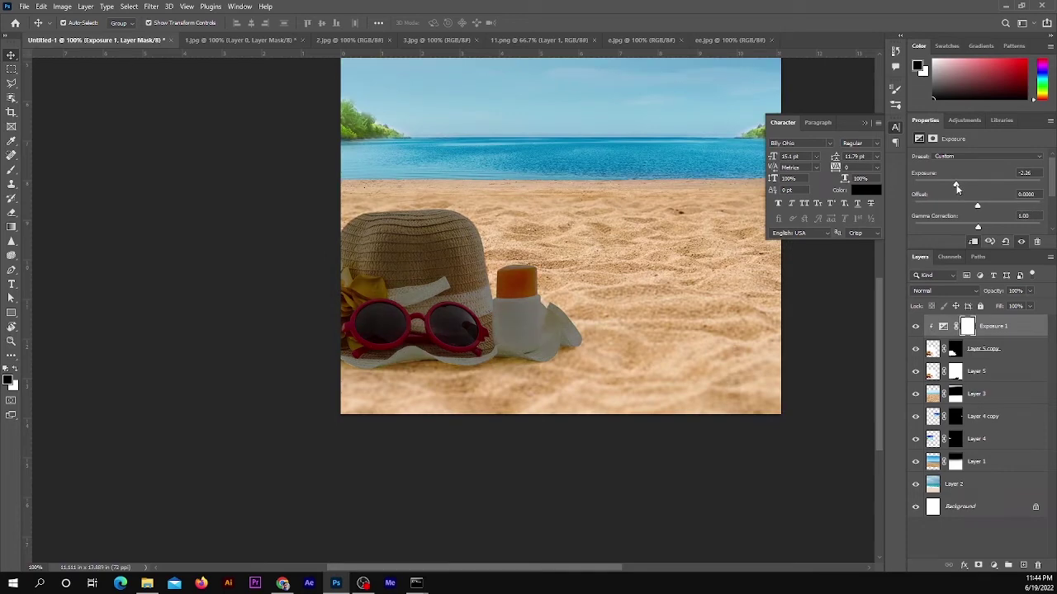
{"action": "left_click", "coordinate": [968, 326]}
{"action": "key", "text": "b"}
{"action": "left_click_drag", "start_coordinate": [513, 252], "coordinate": [578, 231]}
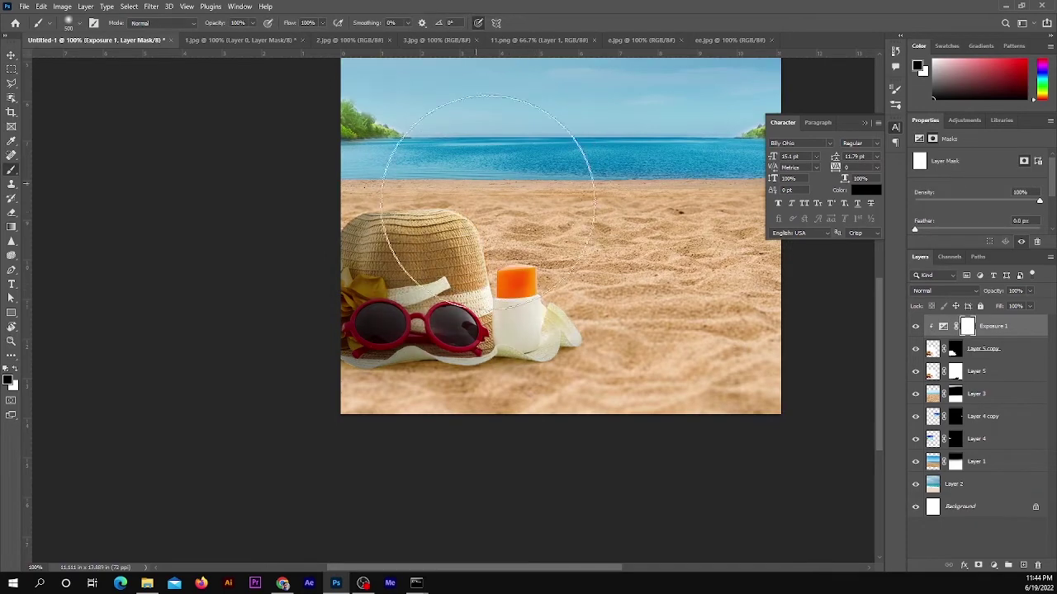
Step: Add an Exposure 2 layer above Layer 3 at -1.85 with an inverted mask
{"action": "left_click", "coordinate": [978, 394]}
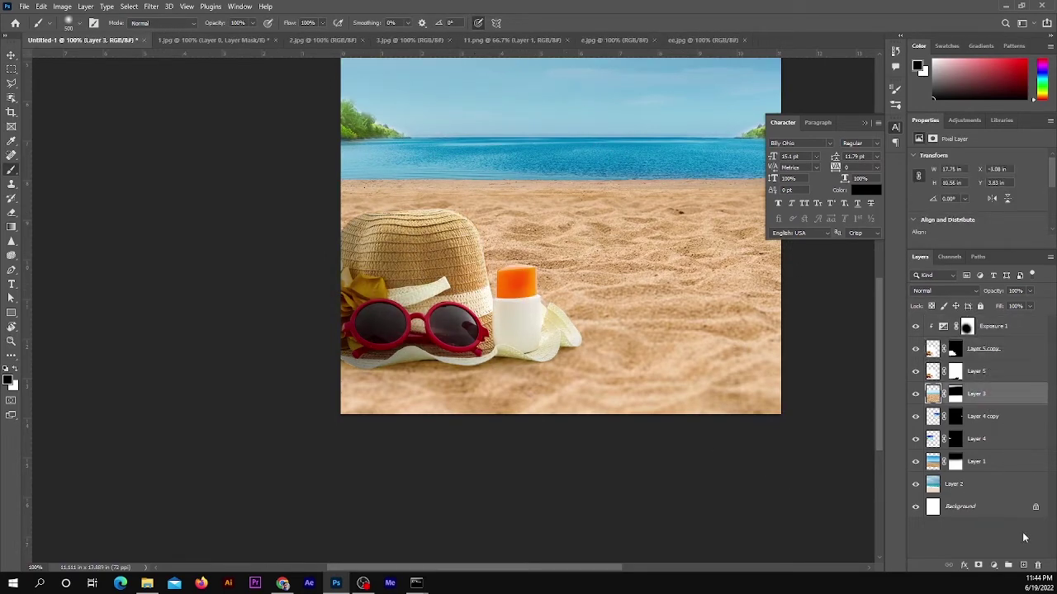
{"action": "left_click", "coordinate": [994, 566]}
{"action": "left_click", "coordinate": [990, 433]}
{"action": "left_click_drag", "start_coordinate": [971, 187], "coordinate": [960, 185]}
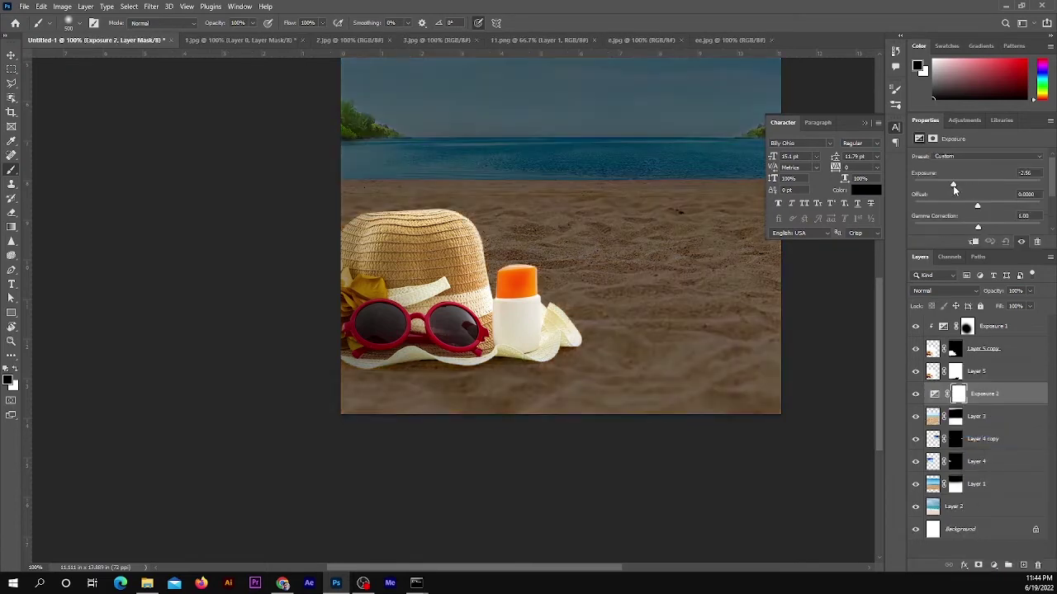
{"action": "left_click", "coordinate": [958, 394]}
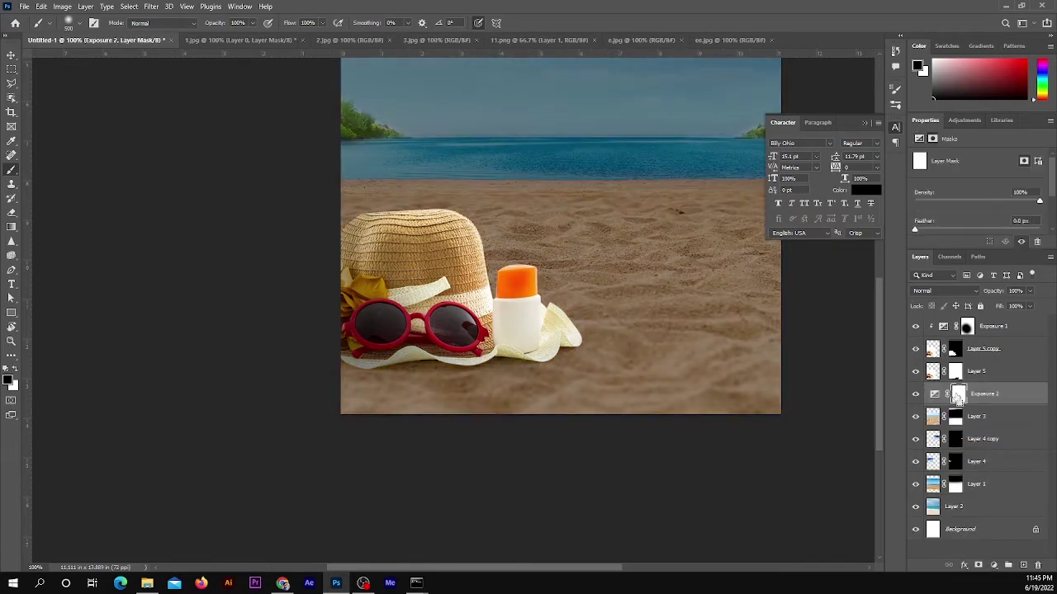
{"action": "key", "text": "ctrl+i"}
{"action": "left_click", "coordinate": [15, 375]}
{"action": "key", "text": "bracketright"}
{"action": "key", "text": "bracketright"}
{"action": "key", "text": "bracketright"}
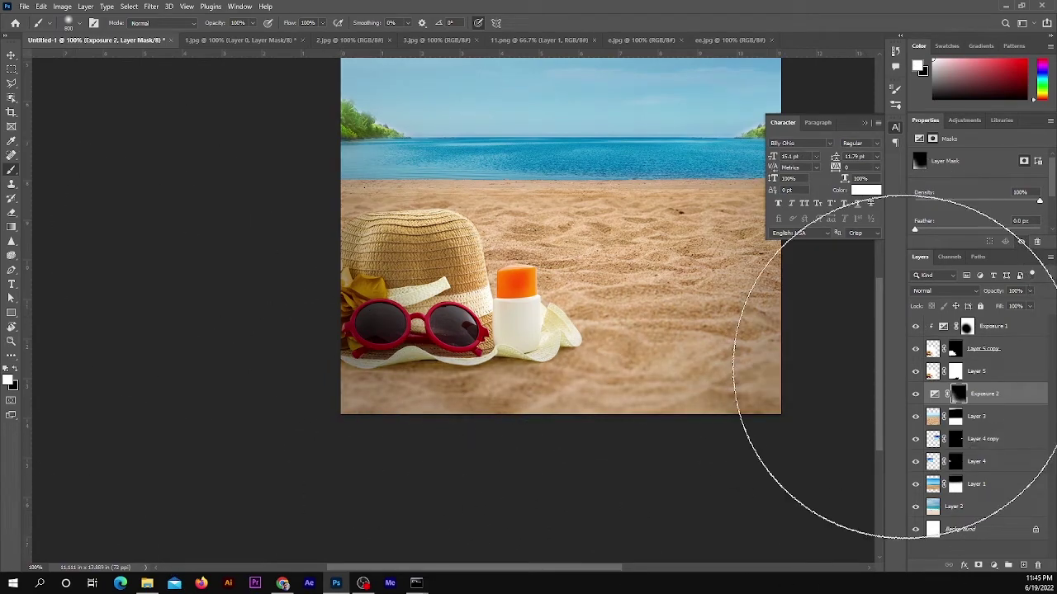
{"action": "scroll", "coordinate": [859, 400], "scroll_direction": "down", "scroll_amount": 2}
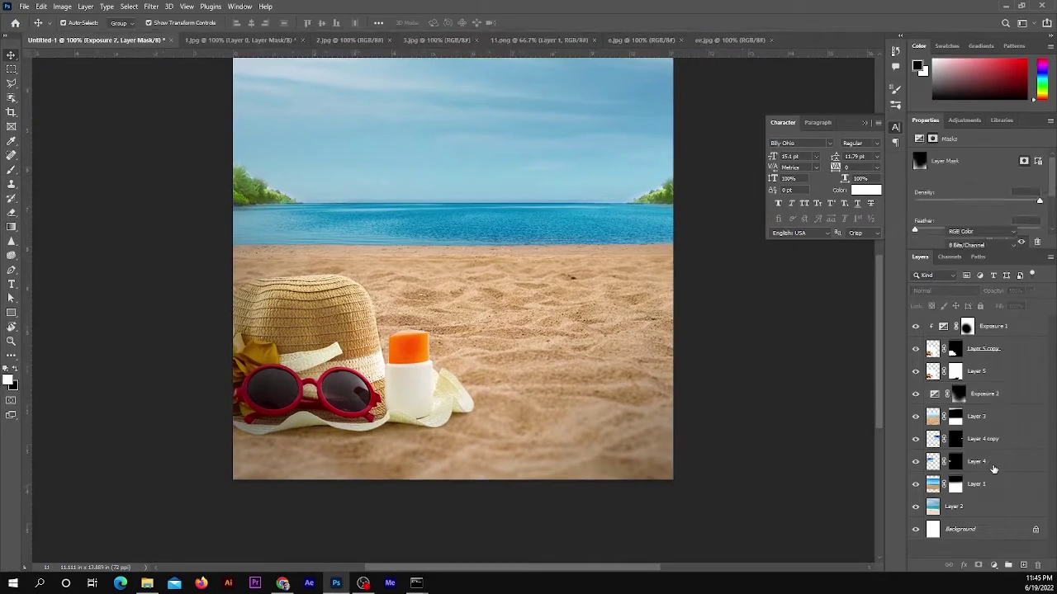
Step: Paint a light-blue haze over the right sky and trees on new Layer 6 at 35% opacity
{"action": "left_click", "coordinate": [996, 397]}
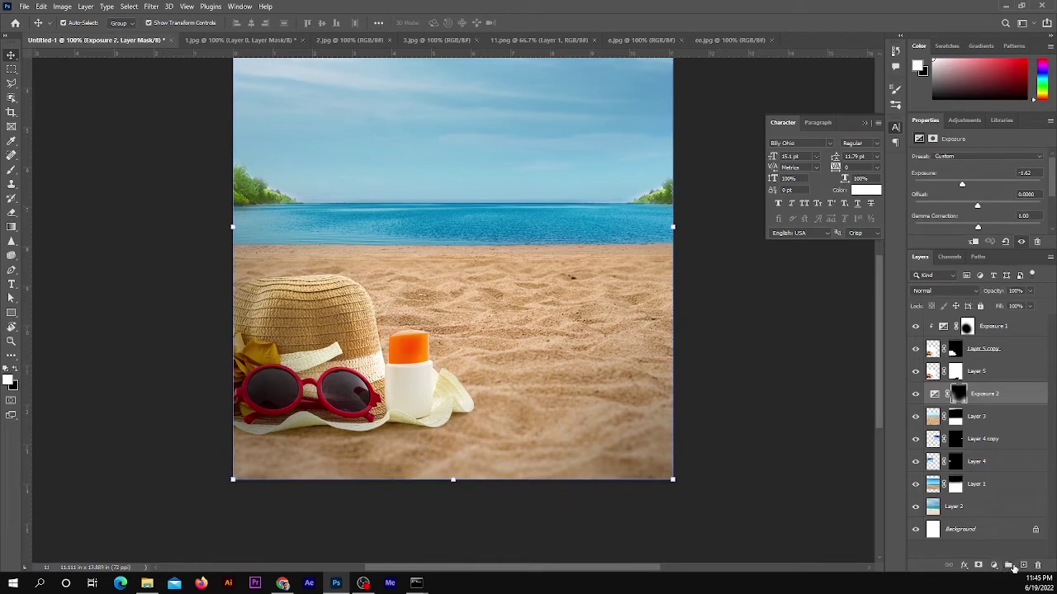
{"action": "left_click", "coordinate": [1008, 566]}
{"action": "key", "text": "b"}
{"action": "left_click", "coordinate": [507, 170], "text": "alt"}
{"action": "mouse_move", "coordinate": [637, 141]}
{"action": "left_mouse_down"}
{"action": "mouse_move", "coordinate": [702, 165]}
{"action": "mouse_move", "coordinate": [264, 177]}
{"action": "left_mouse_up"}
{"action": "type", "text": "35"}
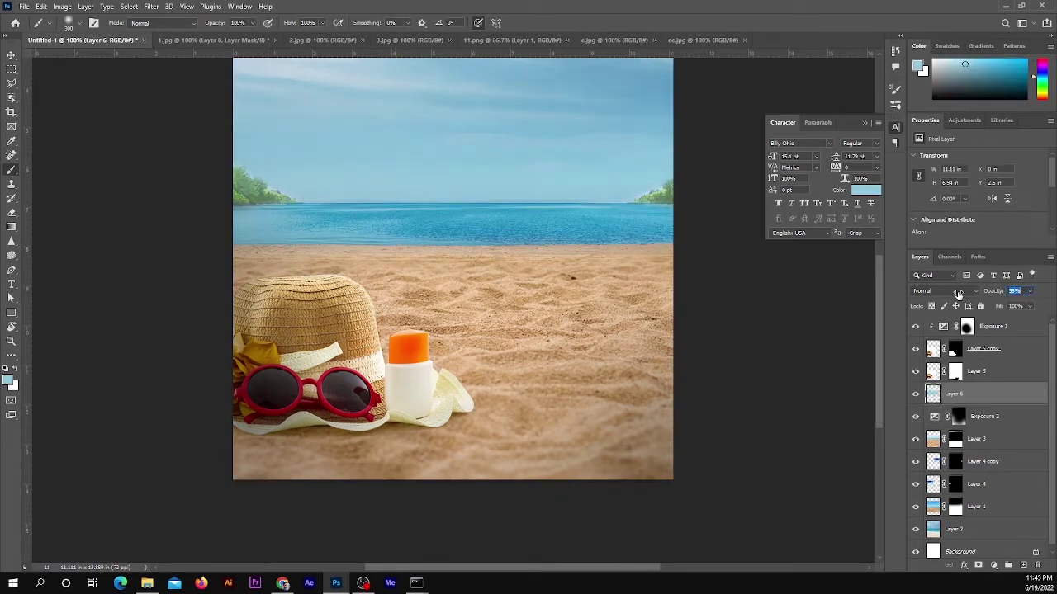
{"action": "key", "text": "ctrl+minus"}
{"action": "key", "text": "ctrl+minus"}
{"action": "key", "text": "Tab"}
{"action": "mouse_move", "coordinate": [470, 155]}
{"action": "left_mouse_down"}
{"action": "mouse_move", "coordinate": [732, 241]}
{"action": "mouse_move", "coordinate": [784, 298]}
{"action": "left_mouse_up"}
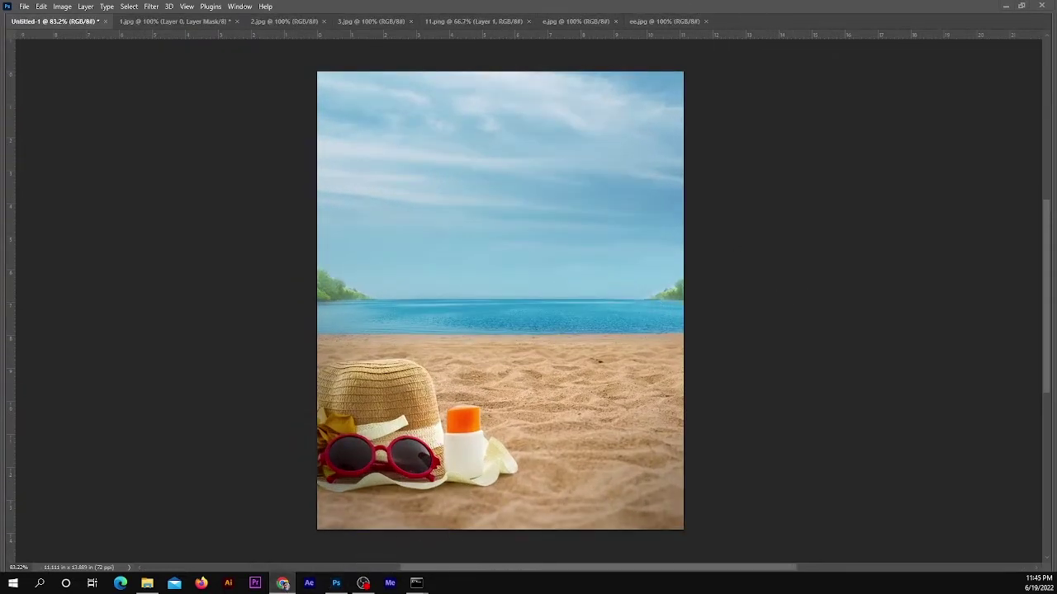
Step: Open the Freepik website in Chrome
{"action": "left_click", "coordinate": [282, 582]}
{"action": "left_click", "coordinate": [769, 31]}
{"action": "left_click", "coordinate": [349, 29]}
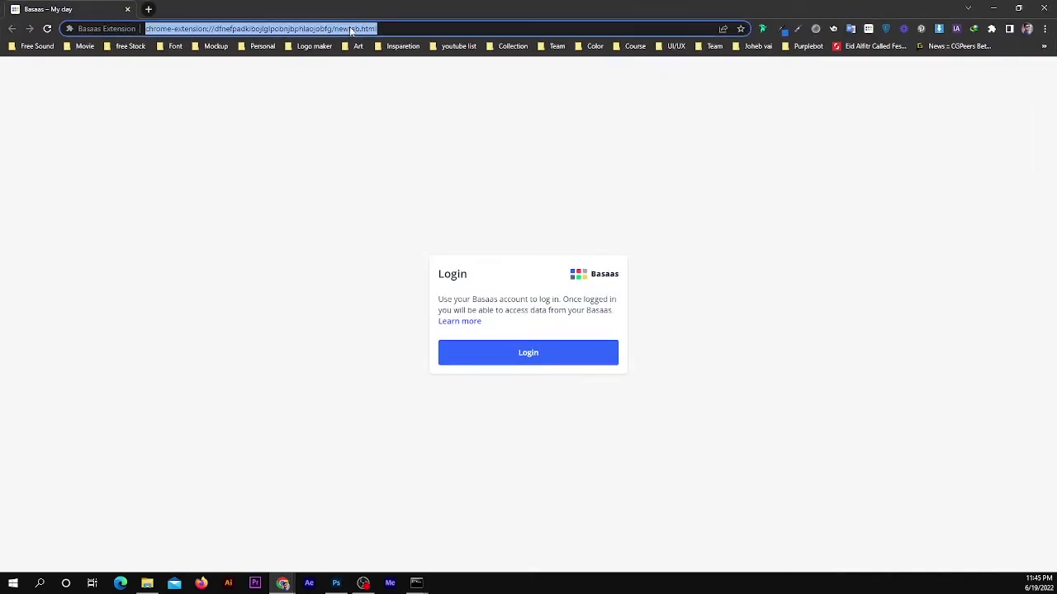
{"action": "type", "text": "freepik"}
{"action": "key", "text": "Return"}
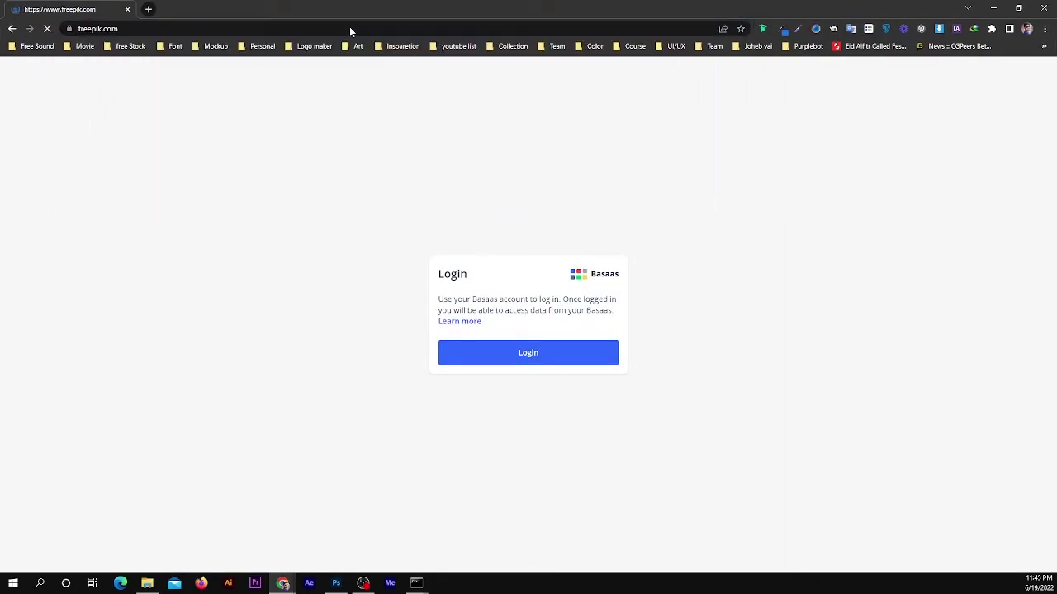
{"action": "type", "text": "food"}
Step: Search Freepik for 'wood' and browse through two pages of results
{"action": "key", "text": "Return"}
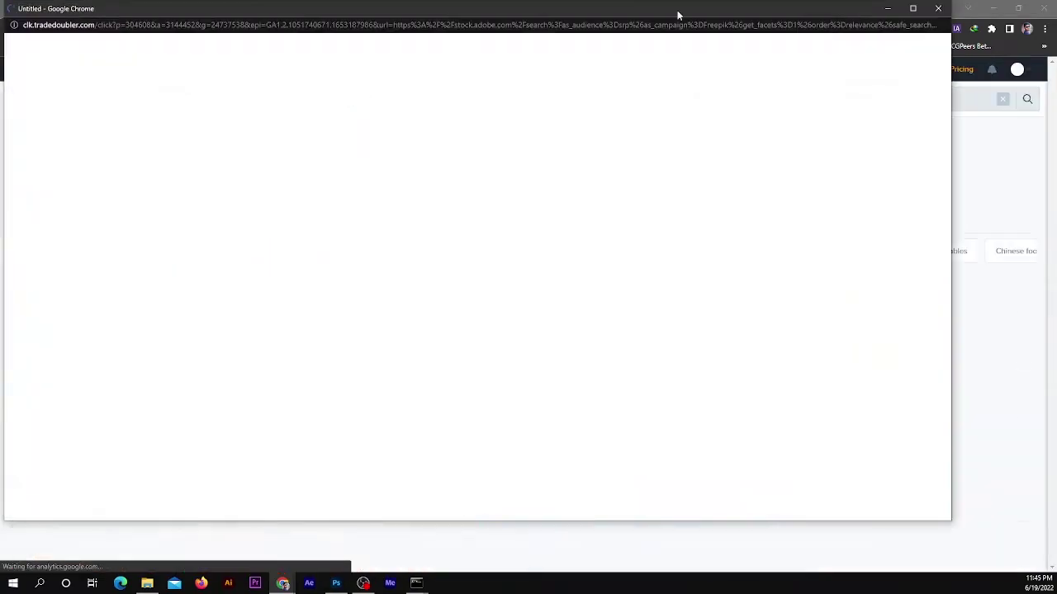
{"action": "type", "text": "wood"}
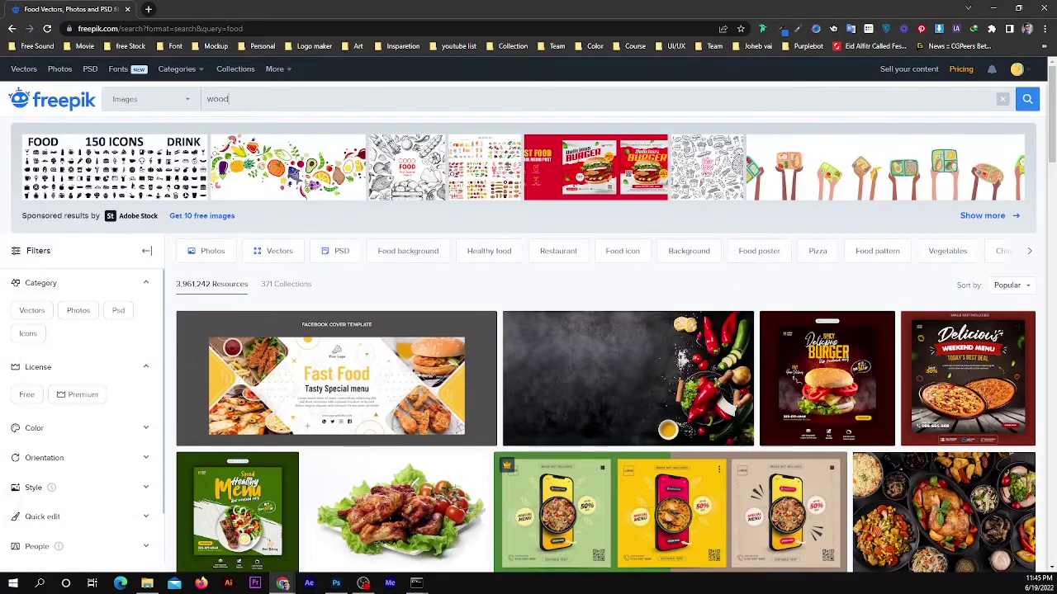
{"action": "key", "text": "Return"}
{"action": "scroll", "coordinate": [388, 363], "scroll_direction": "down", "scroll_amount": 5}
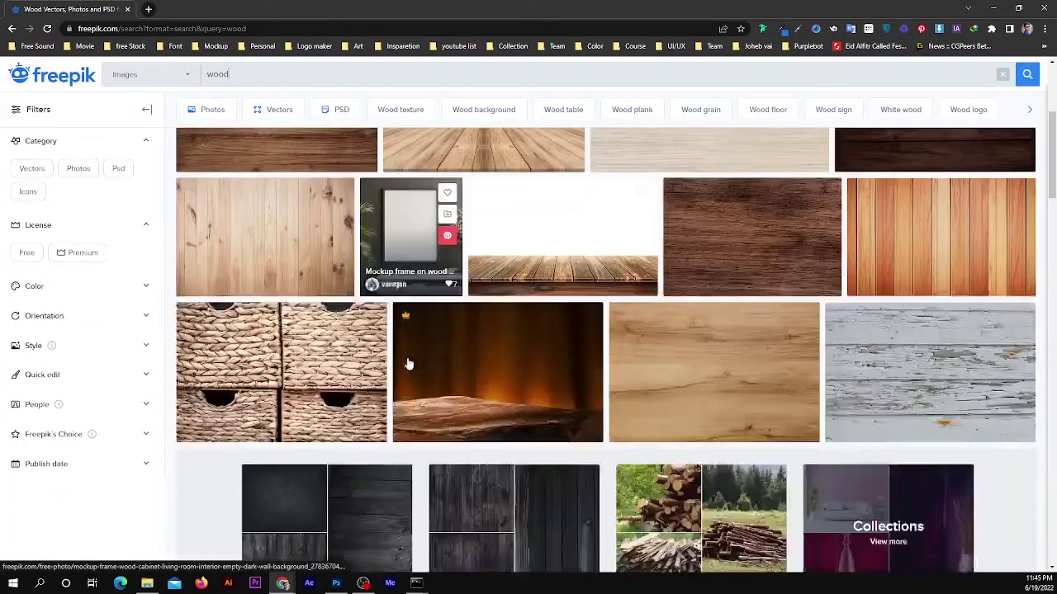
{"action": "scroll", "coordinate": [410, 357], "scroll_direction": "down", "scroll_amount": 5}
{"action": "scroll", "coordinate": [411, 356], "scroll_direction": "down", "scroll_amount": 5}
{"action": "scroll", "coordinate": [413, 355], "scroll_direction": "down", "scroll_amount": 5}
{"action": "scroll", "coordinate": [415, 355], "scroll_direction": "down", "scroll_amount": 5}
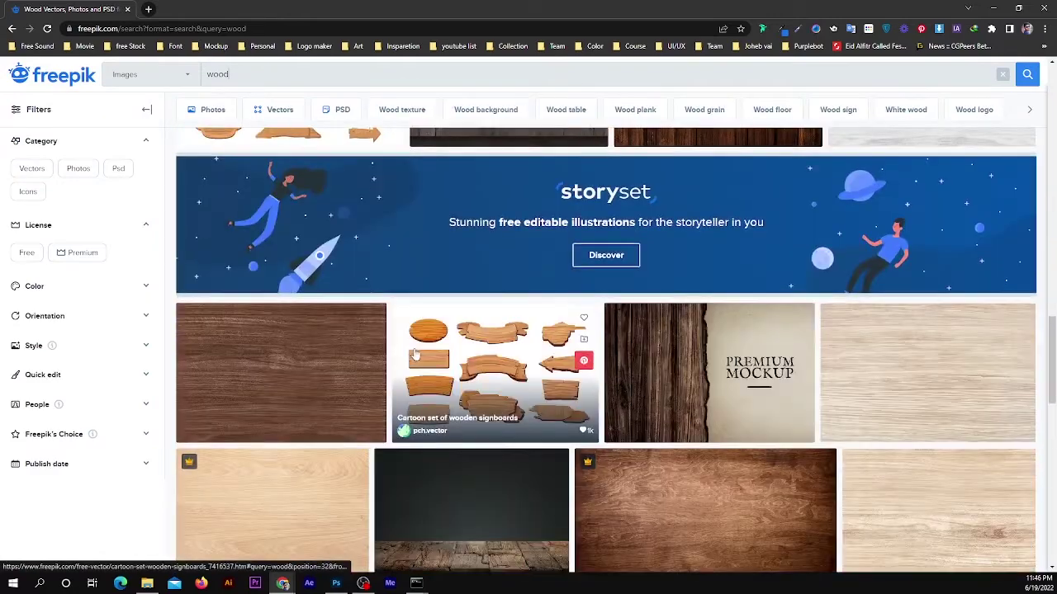
{"action": "scroll", "coordinate": [415, 355], "scroll_direction": "down", "scroll_amount": 5}
{"action": "scroll", "coordinate": [416, 355], "scroll_direction": "down", "scroll_amount": 5}
{"action": "scroll", "coordinate": [614, 298], "scroll_direction": "down", "scroll_amount": 3}
{"action": "left_click", "coordinate": [615, 297]}
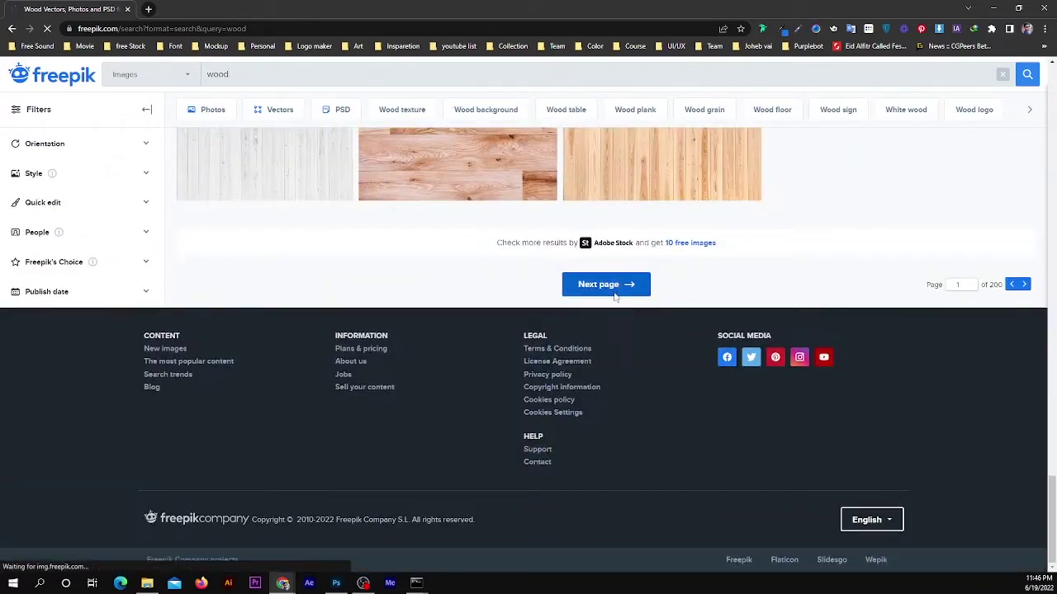
{"action": "scroll", "coordinate": [607, 300], "scroll_direction": "down", "scroll_amount": 3}
{"action": "scroll", "coordinate": [606, 300], "scroll_direction": "down", "scroll_amount": 3}
{"action": "scroll", "coordinate": [607, 300], "scroll_direction": "down", "scroll_amount": 5}
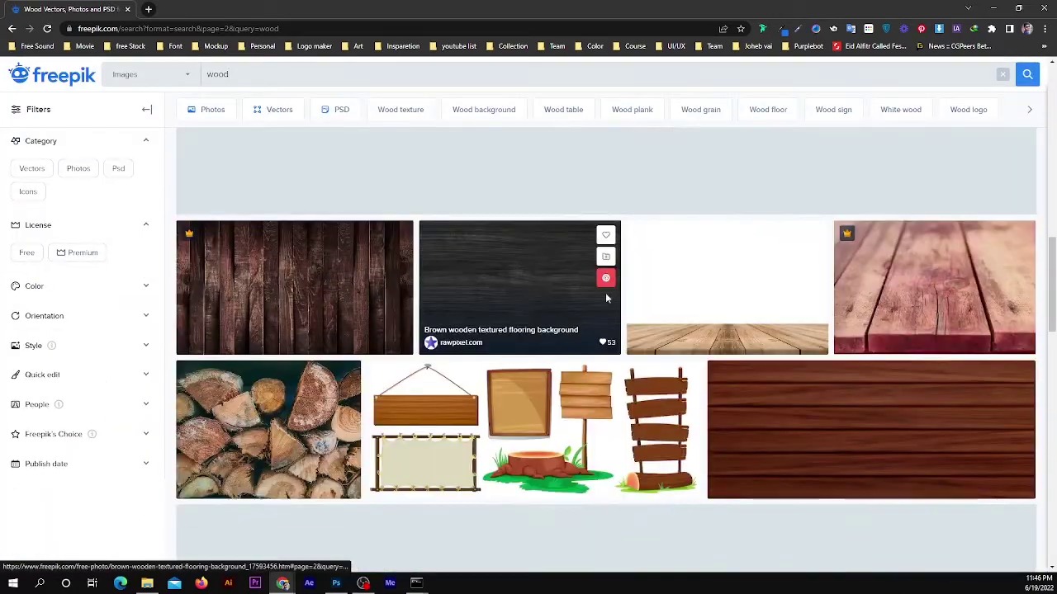
{"action": "scroll", "coordinate": [605, 294], "scroll_direction": "down", "scroll_amount": 5}
{"action": "scroll", "coordinate": [603, 297], "scroll_direction": "down", "scroll_amount": 5}
{"action": "scroll", "coordinate": [601, 302], "scroll_direction": "down", "scroll_amount": 5}
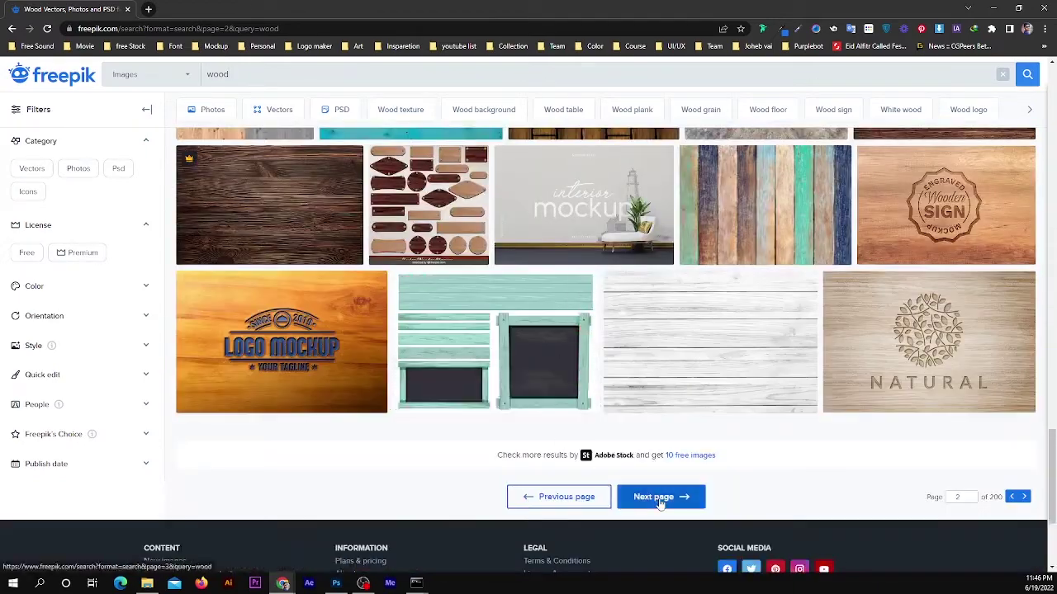
{"action": "scroll", "coordinate": [653, 464], "scroll_direction": "down", "scroll_amount": 5}
{"action": "scroll", "coordinate": [652, 463], "scroll_direction": "down", "scroll_amount": 5}
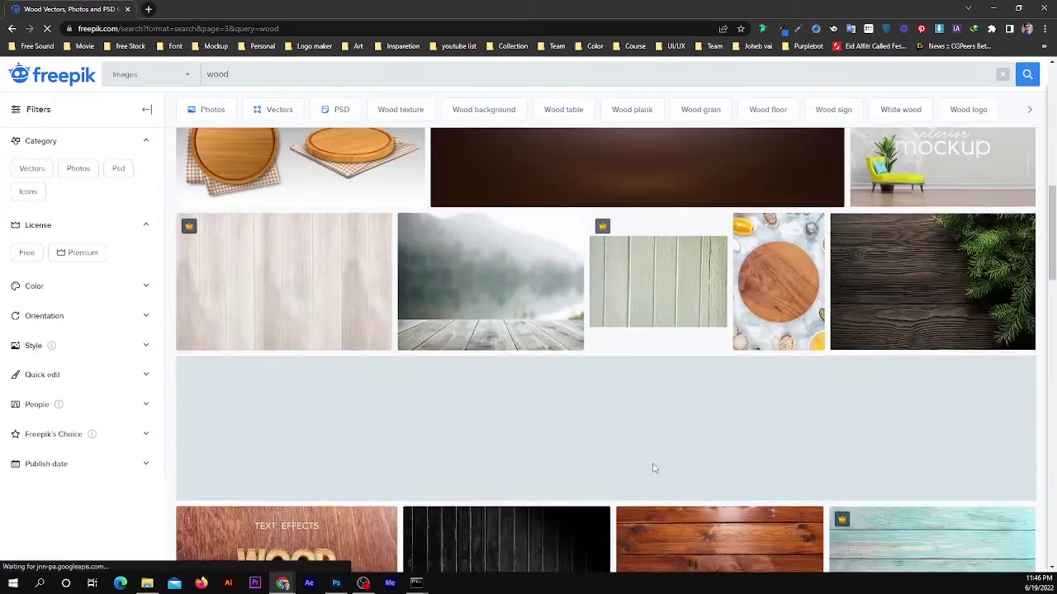
{"action": "scroll", "coordinate": [653, 468], "scroll_direction": "down", "scroll_amount": 5}
{"action": "scroll", "coordinate": [652, 466], "scroll_direction": "down", "scroll_amount": 3}
{"action": "scroll", "coordinate": [652, 463], "scroll_direction": "down", "scroll_amount": 5}
{"action": "scroll", "coordinate": [652, 462], "scroll_direction": "down", "scroll_amount": 5}
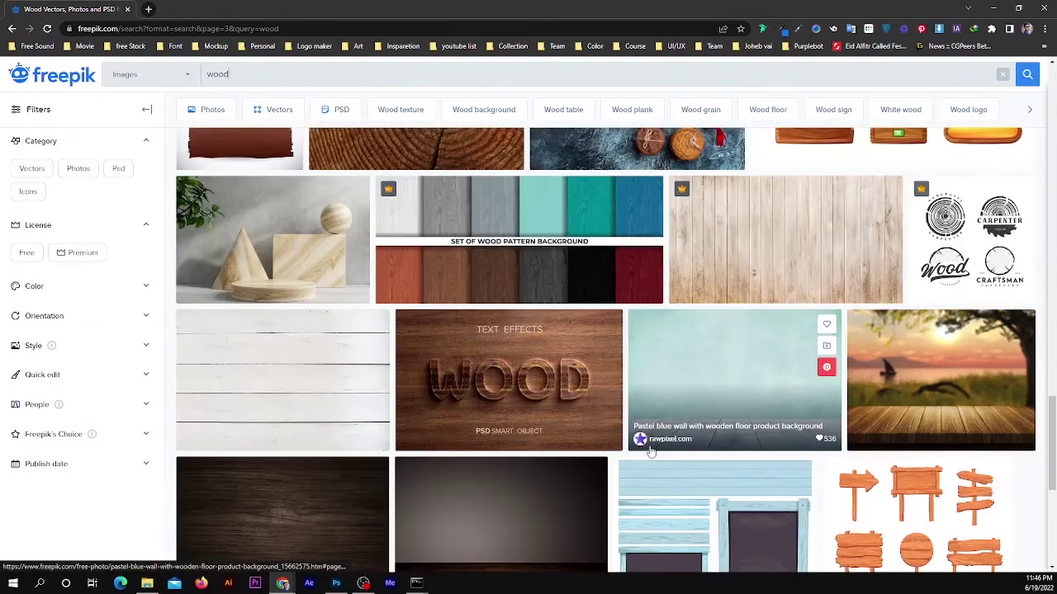
{"action": "scroll", "coordinate": [652, 458], "scroll_direction": "down", "scroll_amount": 5}
Step: Filter the results to Photos and download the 'Table made with planks' image
{"action": "left_click", "coordinate": [212, 109]}
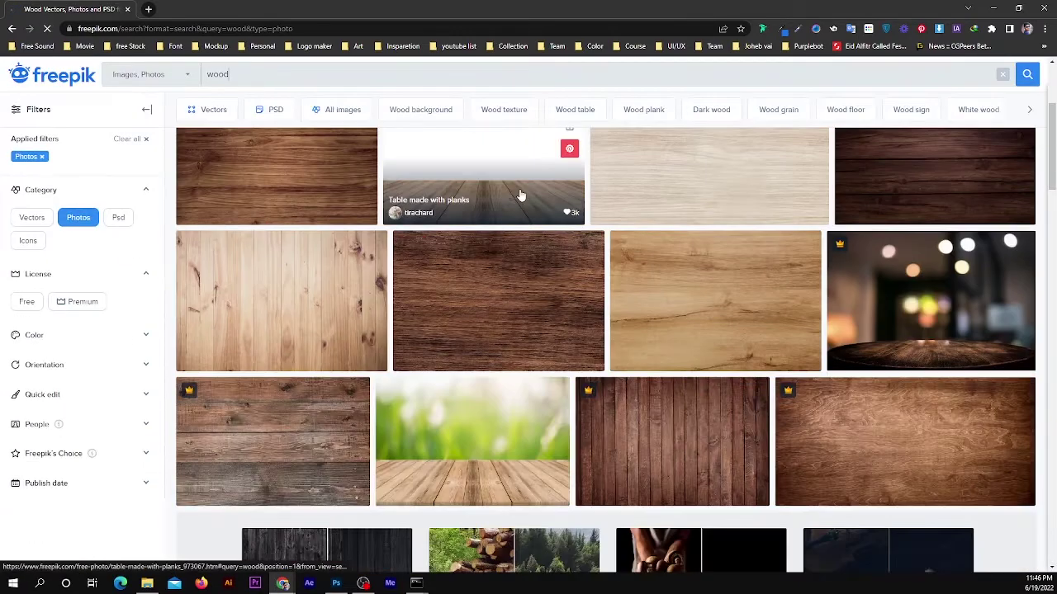
{"action": "left_click", "coordinate": [519, 195]}
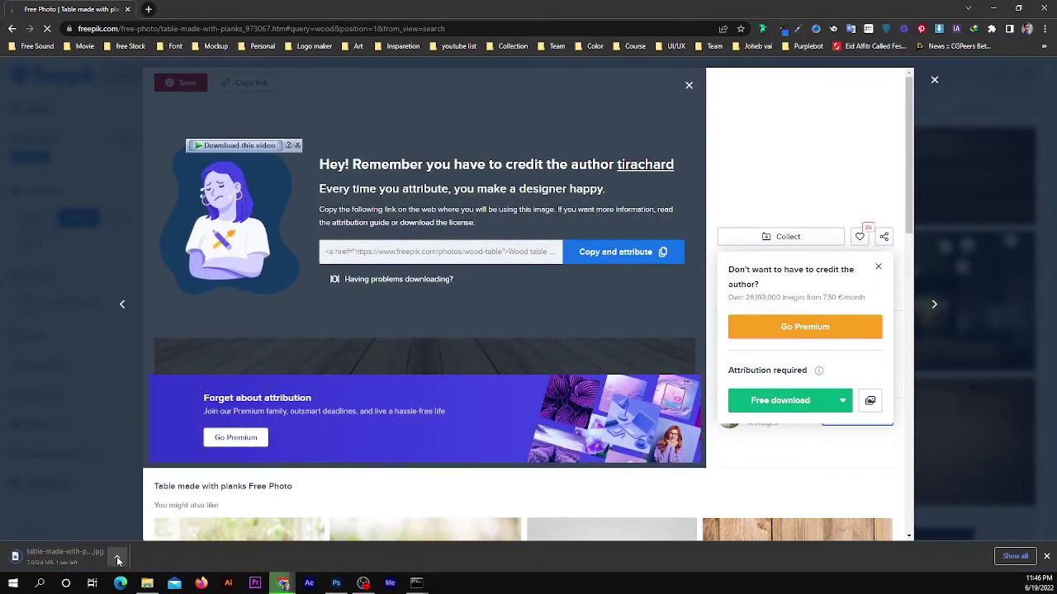
{"action": "left_click", "coordinate": [118, 561]}
{"action": "left_click", "coordinate": [165, 528]}
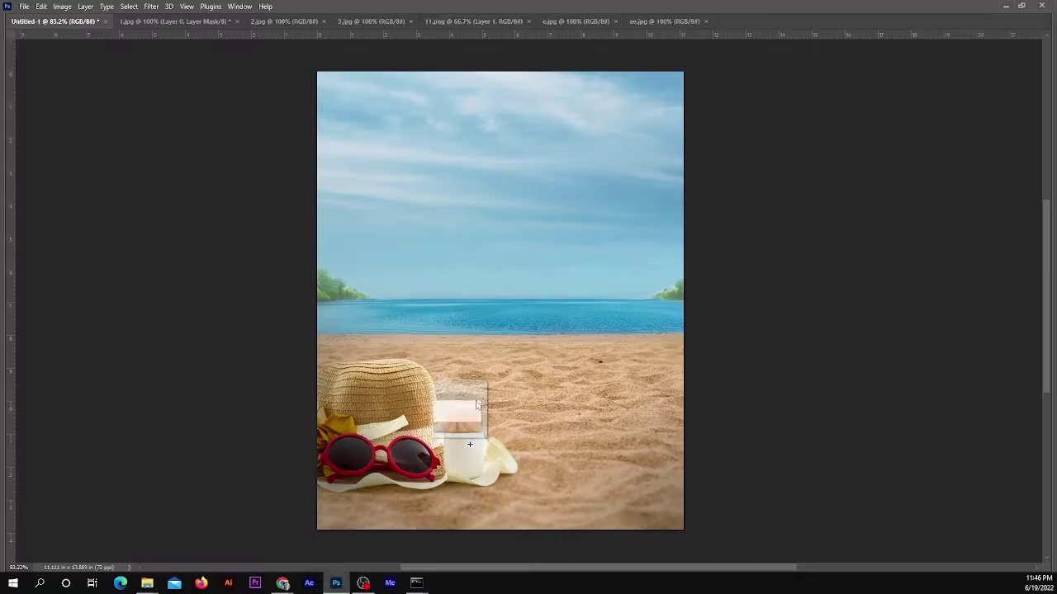
Step: Place the downloaded planks photo into the beach composition, stretched across the canvas width
{"action": "mouse_move", "coordinate": [375, 556]}
{"action": "left_mouse_down"}
{"action": "mouse_move", "coordinate": [515, 306]}
{"action": "mouse_move", "coordinate": [696, 301]}
{"action": "left_mouse_up"}
{"action": "left_click_drag", "start_coordinate": [599, 330], "coordinate": [599, 433]}
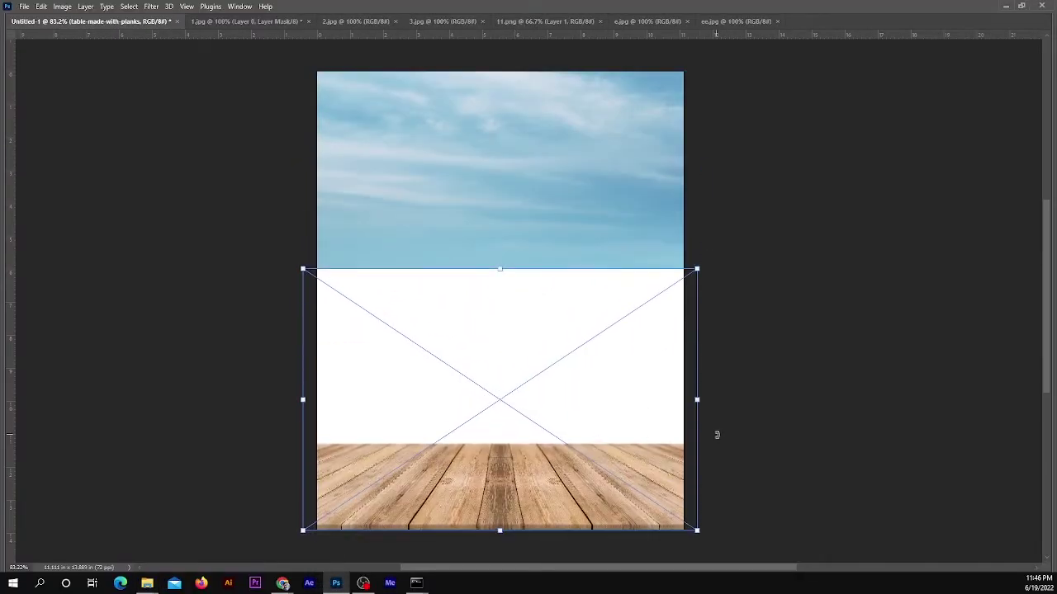
{"action": "scroll", "coordinate": [665, 432], "scroll_direction": "up", "scroll_amount": 2}
{"action": "key", "text": "Tab"}
{"action": "scroll", "coordinate": [627, 371], "scroll_direction": "up", "scroll_amount": 3}
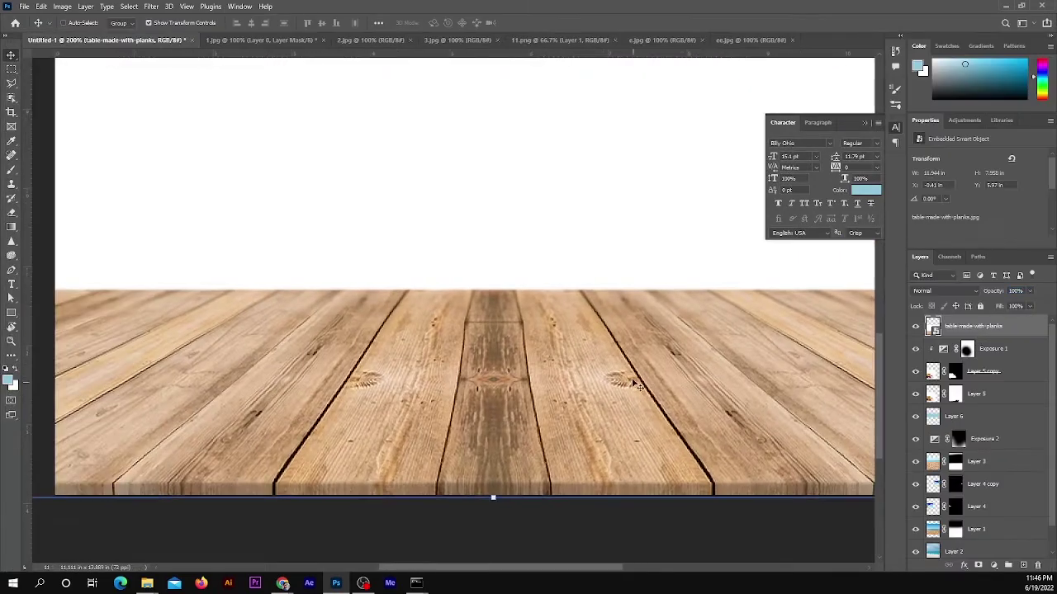
{"action": "scroll", "coordinate": [634, 384], "scroll_direction": "down", "scroll_amount": 1}
Step: Rasterize the planks layer and remove its white background with the Magic Eraser
{"action": "right_click", "coordinate": [962, 329]}
{"action": "left_click", "coordinate": [854, 300]}
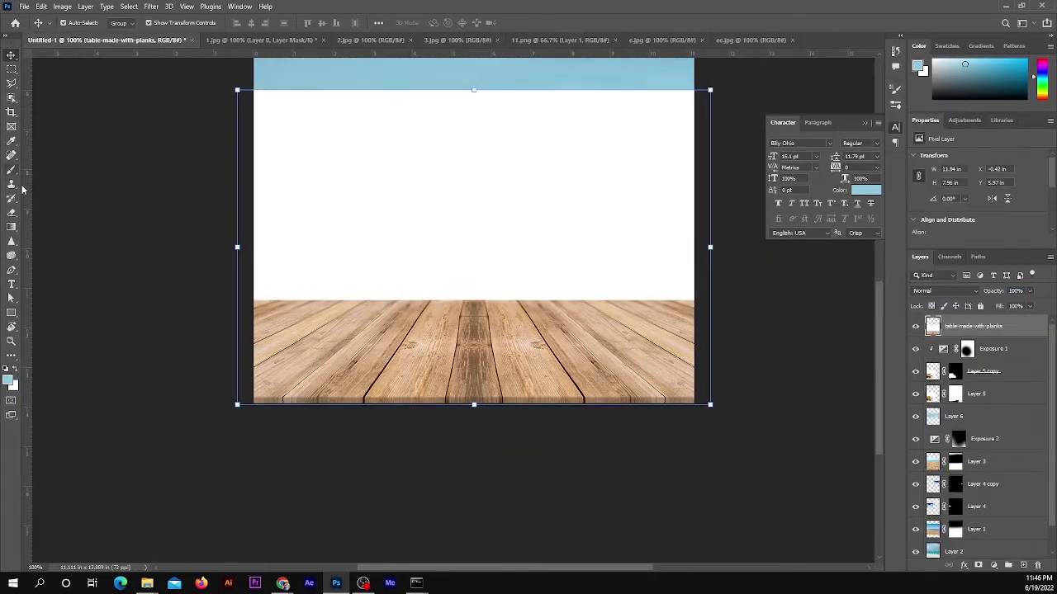
{"action": "right_click", "coordinate": [10, 212]}
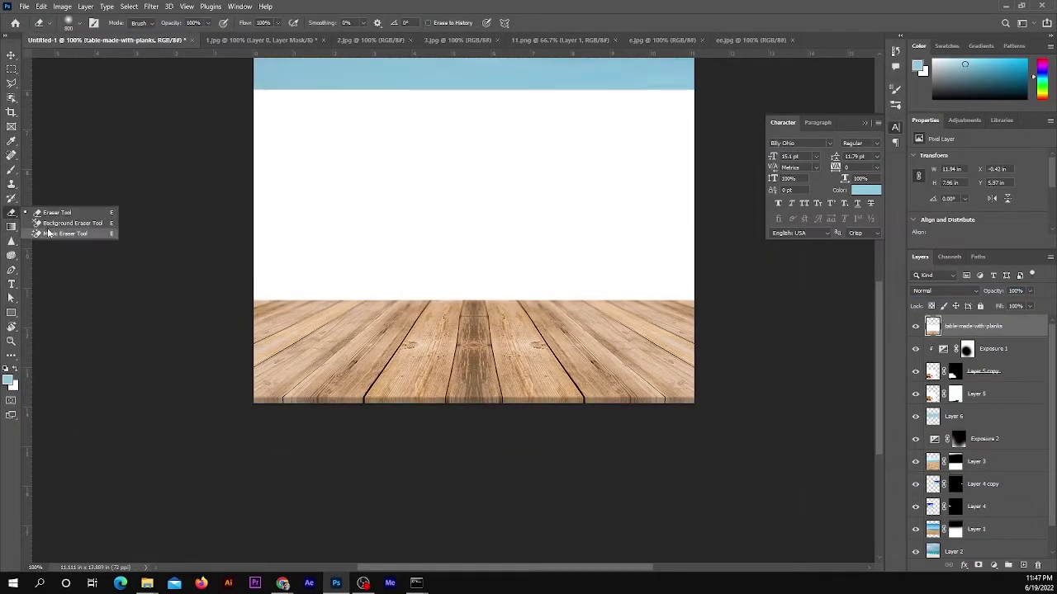
{"action": "left_click", "coordinate": [66, 233]}
{"action": "left_click", "coordinate": [471, 190]}
Step: Enlarge the planks under the beach items and move the layer below Layer 6 and Exposure 2
{"action": "left_click_drag", "start_coordinate": [568, 418], "coordinate": [578, 384]}
{"action": "key", "text": "ctrl+t"}
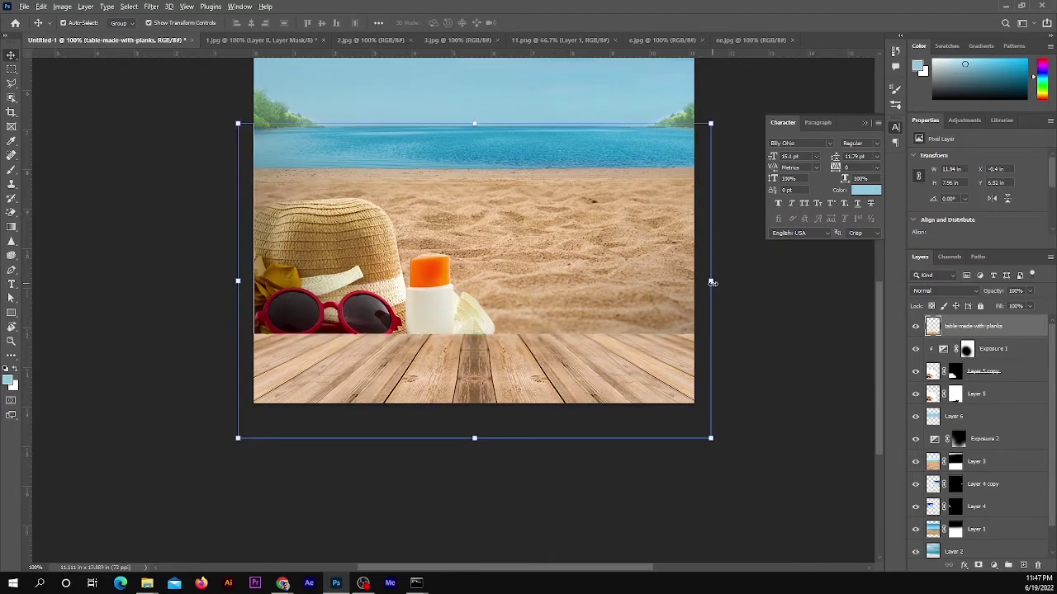
{"action": "left_click_drag", "start_coordinate": [710, 283], "coordinate": [743, 278]}
{"action": "left_click_drag", "start_coordinate": [641, 393], "coordinate": [642, 357]}
{"action": "key", "text": "ctrl+bracketleft"}
{"action": "key", "text": "ctrl+bracketleft"}
{"action": "key", "text": "ctrl+bracketleft"}
{"action": "key", "text": "ctrl+bracketleft"}
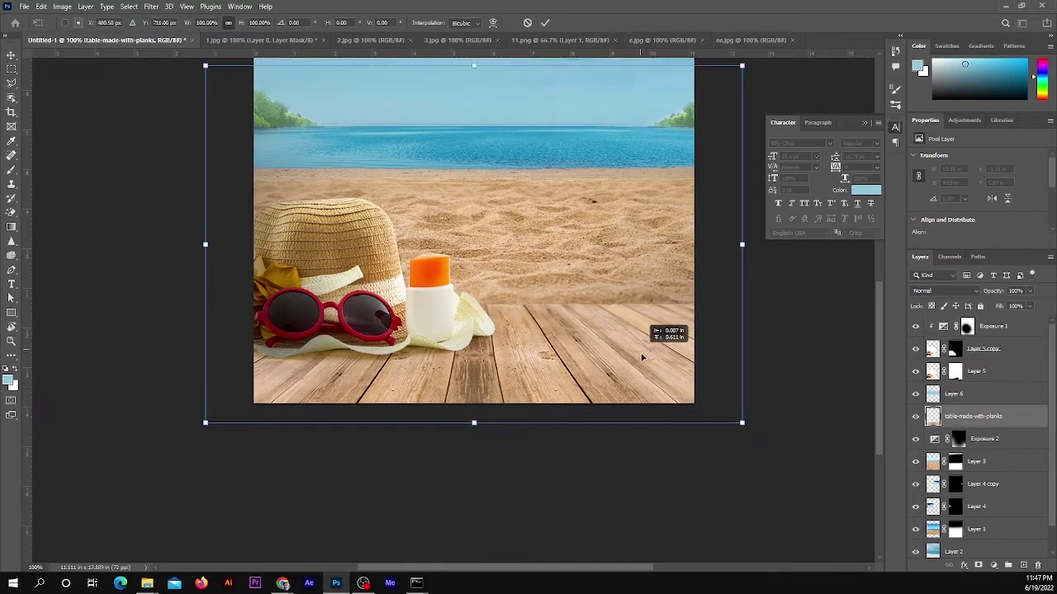
{"action": "key", "text": "Return"}
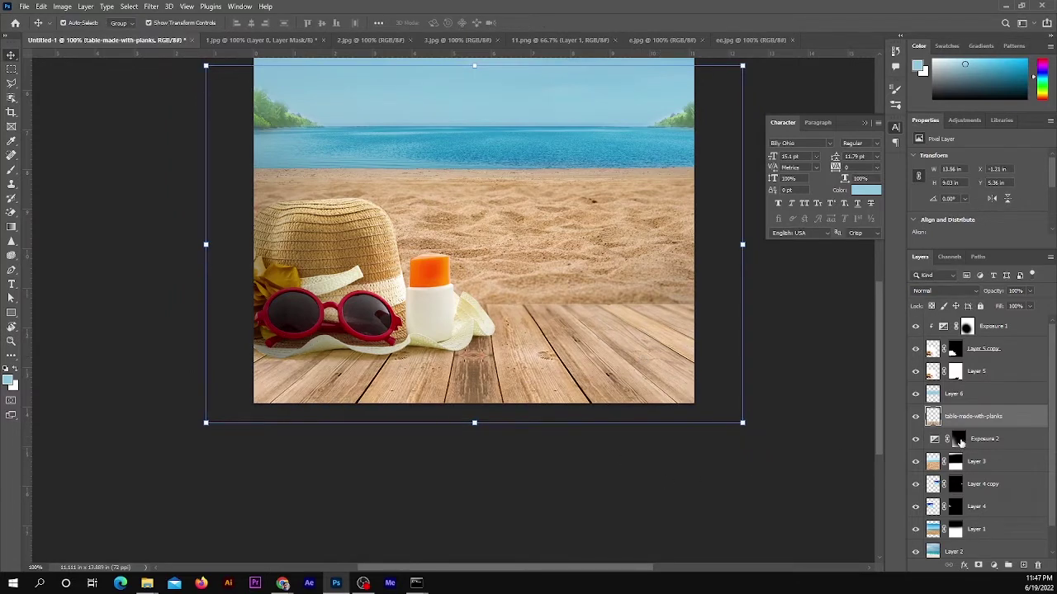
{"action": "key", "text": "b"}
{"action": "key", "text": "ctrl+bracketleft"}
{"action": "key", "text": "v"}
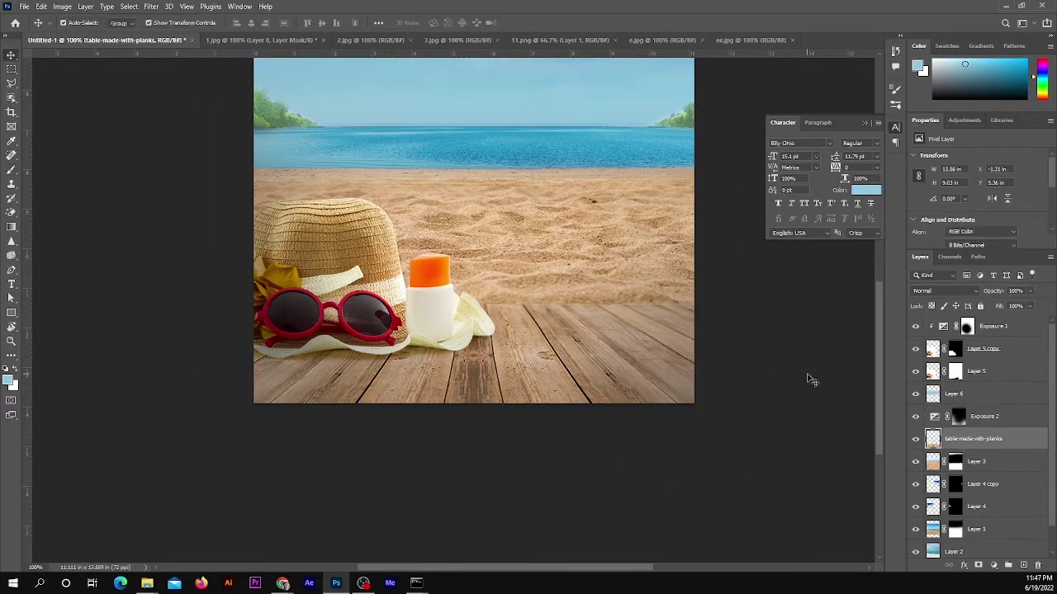
{"action": "left_click", "coordinate": [822, 386]}
{"action": "left_click_drag", "start_coordinate": [612, 327], "coordinate": [617, 311]}
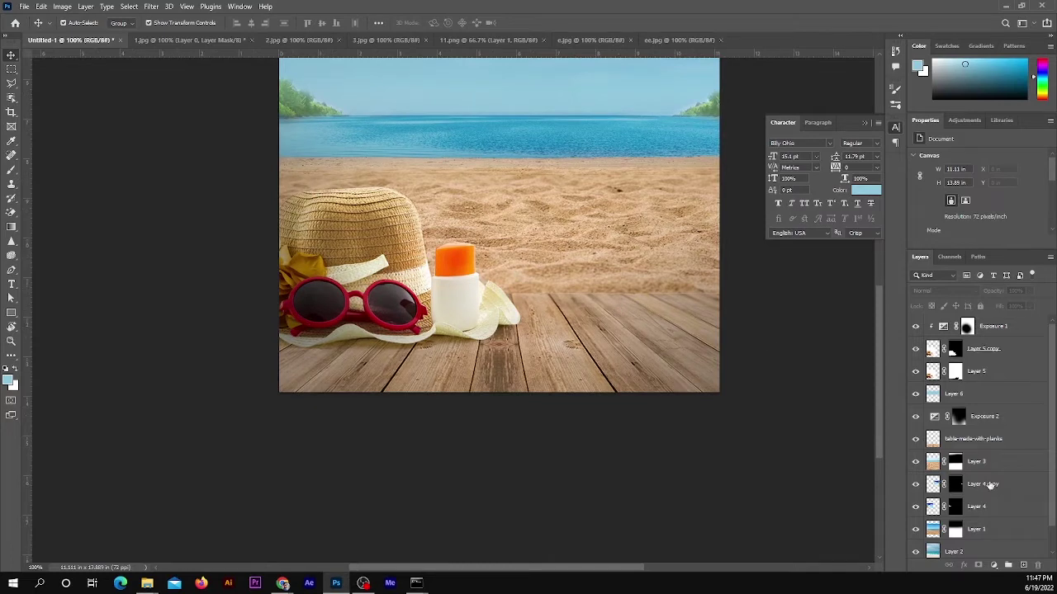
Step: Skew the planks layer into a slanted perspective with its right side rising
{"action": "left_click", "coordinate": [981, 438]}
{"action": "key", "text": "ctrl+t"}
{"action": "left_click_drag", "start_coordinate": [796, 363], "coordinate": [831, 374]}
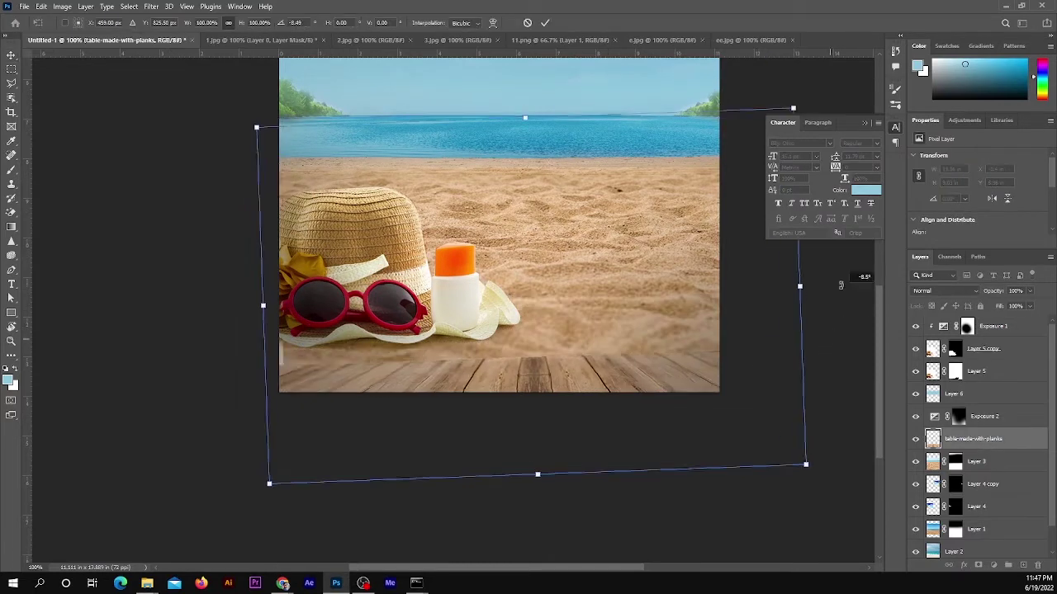
{"action": "left_click_drag", "start_coordinate": [799, 474], "coordinate": [854, 510]}
{"action": "left_click_drag", "start_coordinate": [853, 299], "coordinate": [838, 248]}
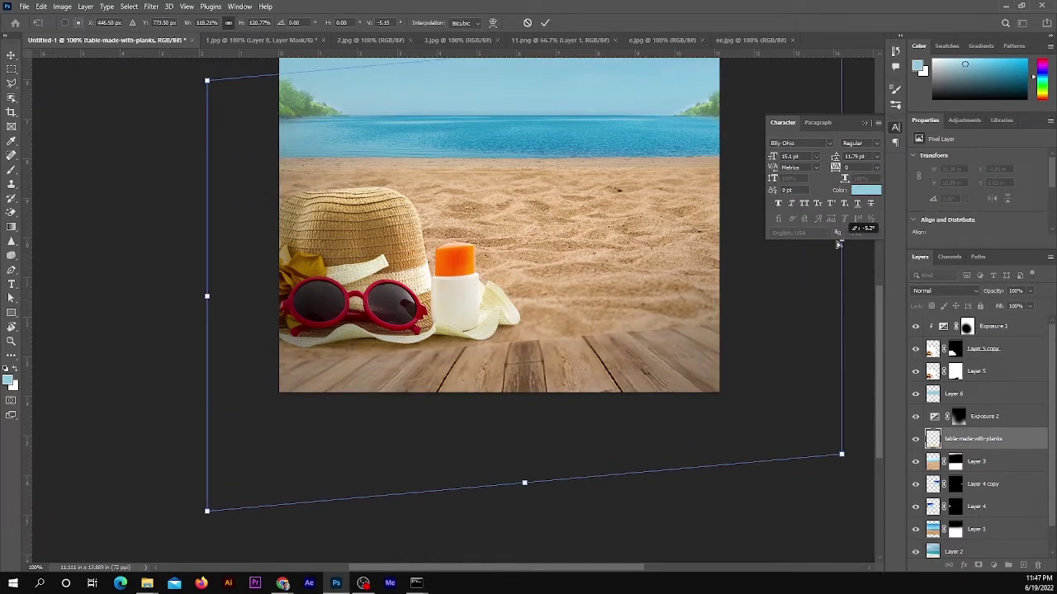
{"action": "left_click_drag", "start_coordinate": [208, 298], "coordinate": [207, 281]}
{"action": "mouse_move", "coordinate": [838, 451]}
{"action": "left_mouse_down"}
{"action": "mouse_move", "coordinate": [849, 495]}
{"action": "mouse_move", "coordinate": [828, 452]}
{"action": "left_mouse_up"}
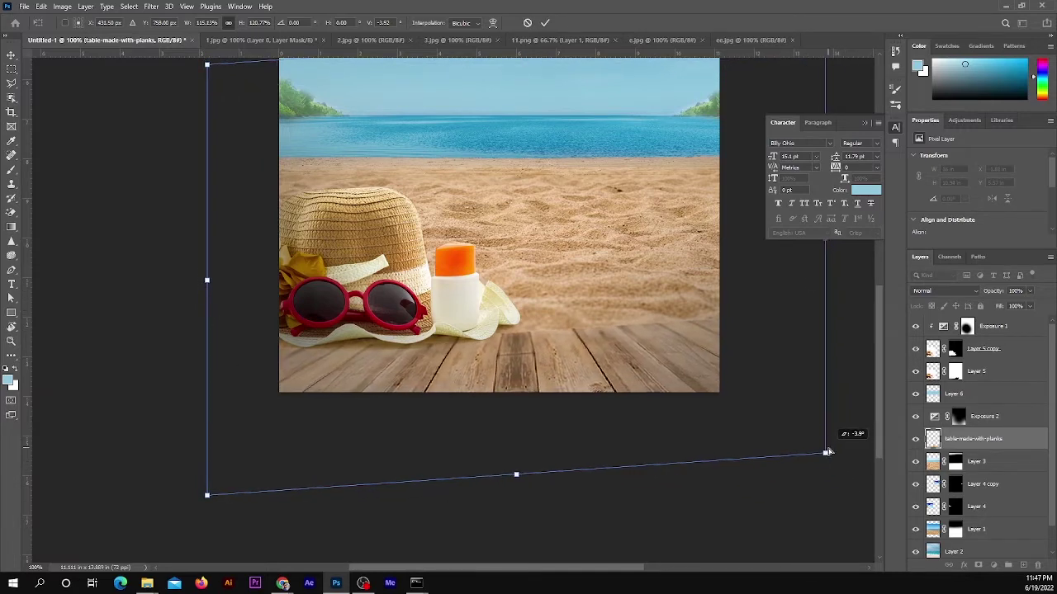
{"action": "left_click_drag", "start_coordinate": [209, 444], "coordinate": [216, 468]}
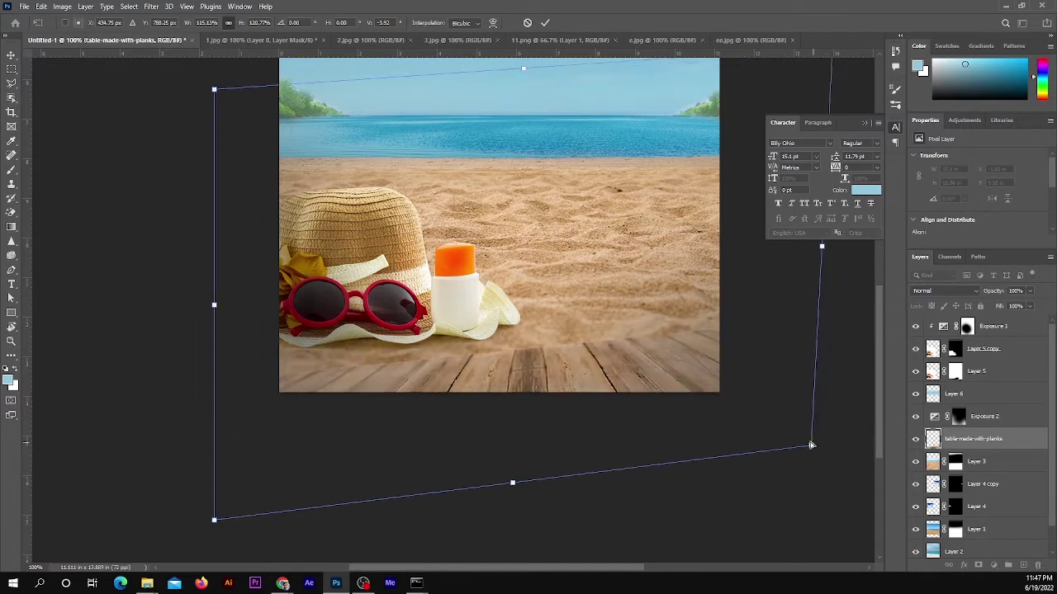
{"action": "mouse_move", "coordinate": [832, 460]}
{"action": "left_mouse_down"}
{"action": "mouse_move", "coordinate": [803, 246]}
{"action": "mouse_move", "coordinate": [789, 248]}
{"action": "left_mouse_up"}
{"action": "left_click_drag", "start_coordinate": [223, 311], "coordinate": [216, 307]}
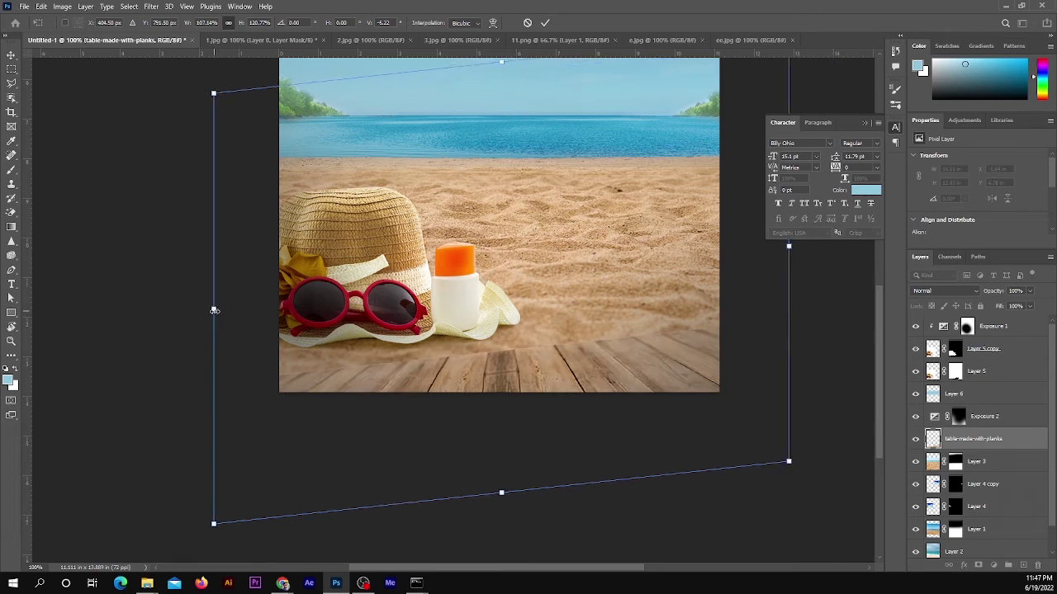
{"action": "key", "text": "Return"}
Step: Convert the planks layer to a Smart Object and scale it to 107%
{"action": "right_click", "coordinate": [1006, 453]}
{"action": "left_click", "coordinate": [896, 257]}
{"action": "key", "text": "ctrl+t"}
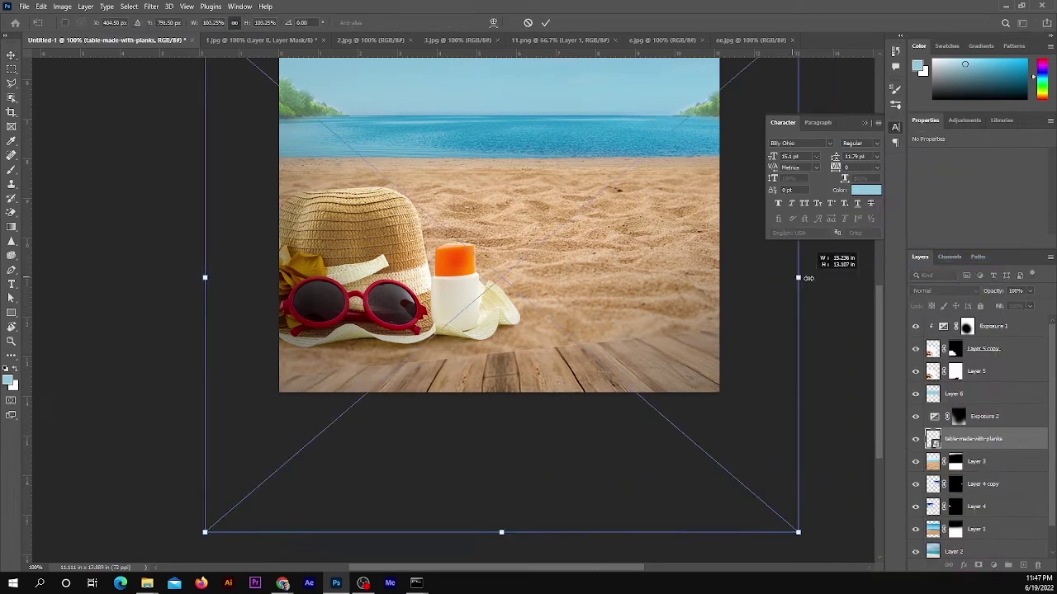
{"action": "left_click_drag", "start_coordinate": [788, 278], "coordinate": [807, 265]}
{"action": "key", "text": "Return"}
Step: Apply a 1.4-pixel Gaussian Blur to the planks and nudge them up slightly
{"action": "left_click", "coordinate": [151, 7]}
{"action": "mouse_move", "coordinate": [158, 147]}
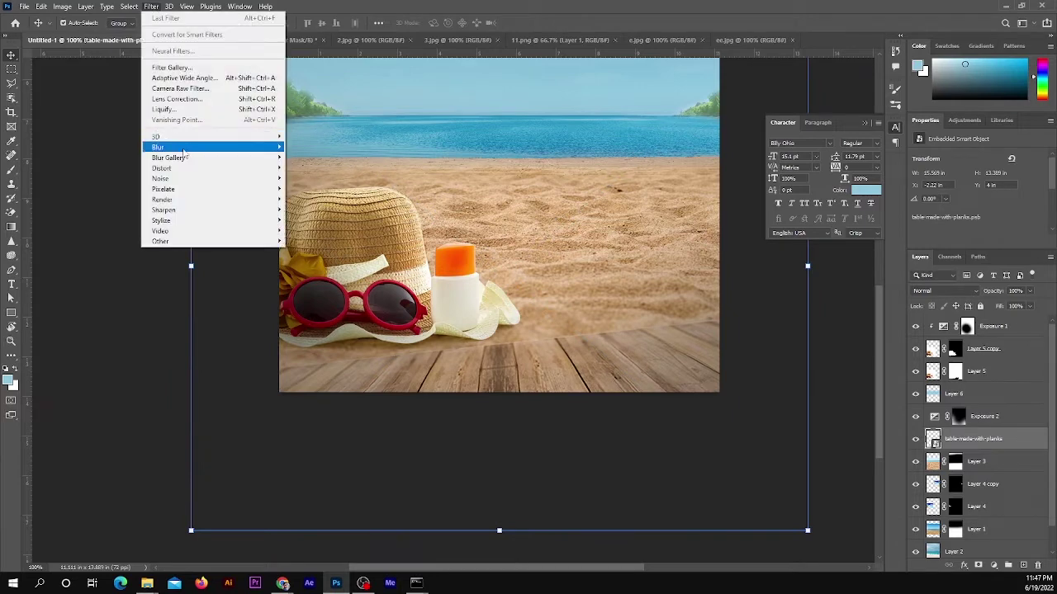
{"action": "left_click", "coordinate": [310, 189]}
{"action": "left_click_drag", "start_coordinate": [206, 310], "coordinate": [211, 309]}
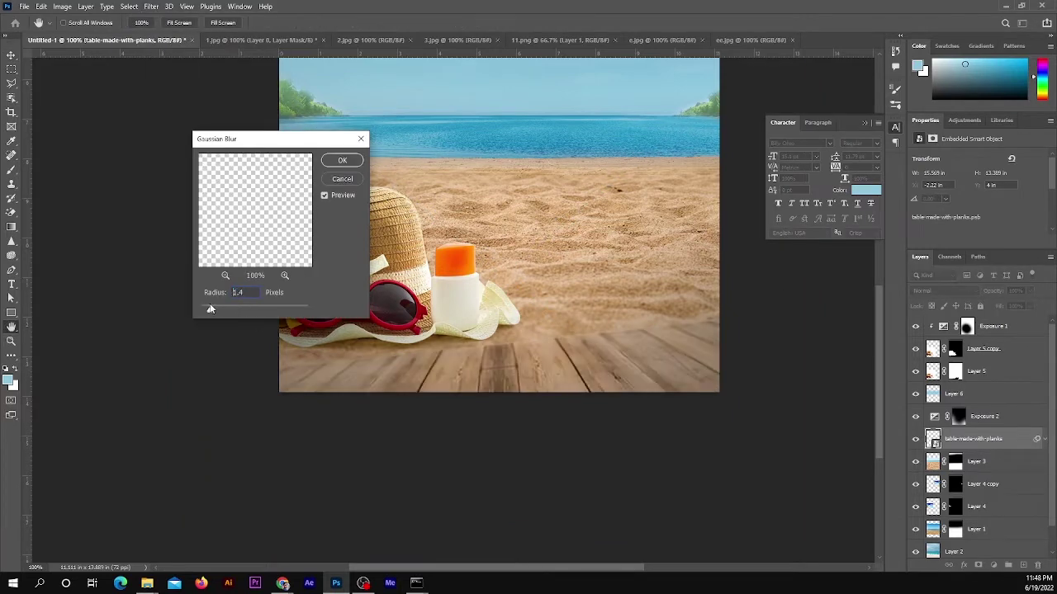
{"action": "key", "text": "Return"}
{"action": "key", "text": "ctrl+t"}
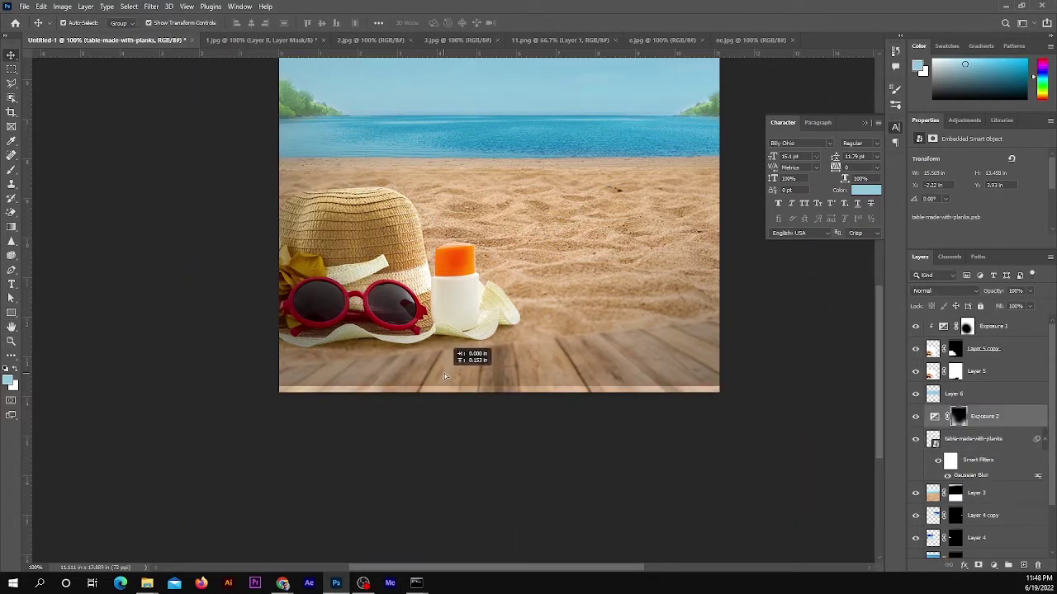
{"action": "left_click_drag", "start_coordinate": [672, 379], "coordinate": [684, 366]}
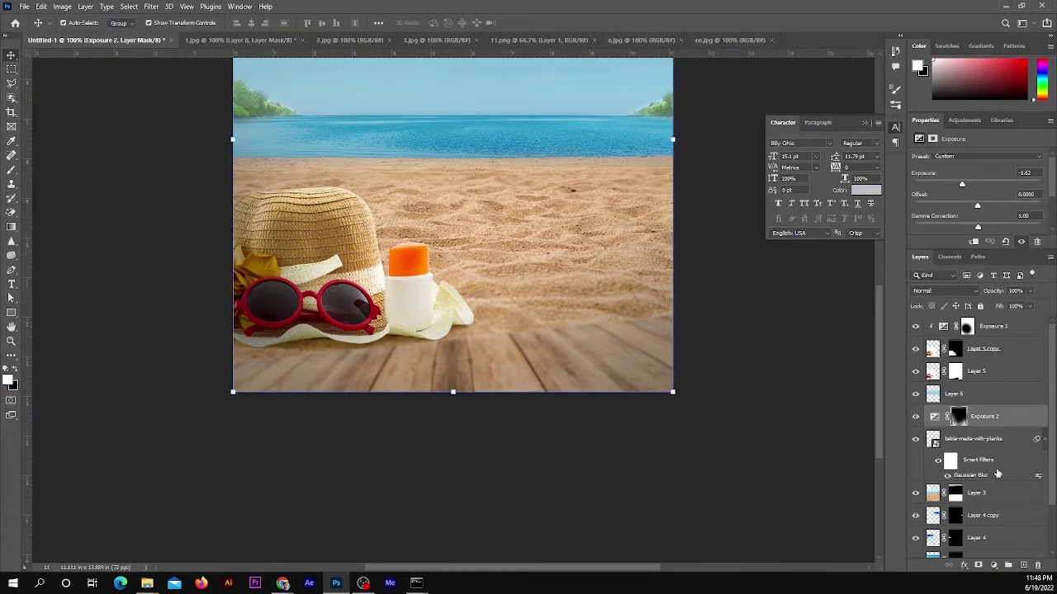
Step: Add a clipped Layer 7 above the planks and paint black to darken the bottom edge
{"action": "left_click", "coordinate": [983, 439]}
{"action": "key", "text": "ctrl+shift+alt+n"}
{"action": "right_click", "coordinate": [966, 439]}
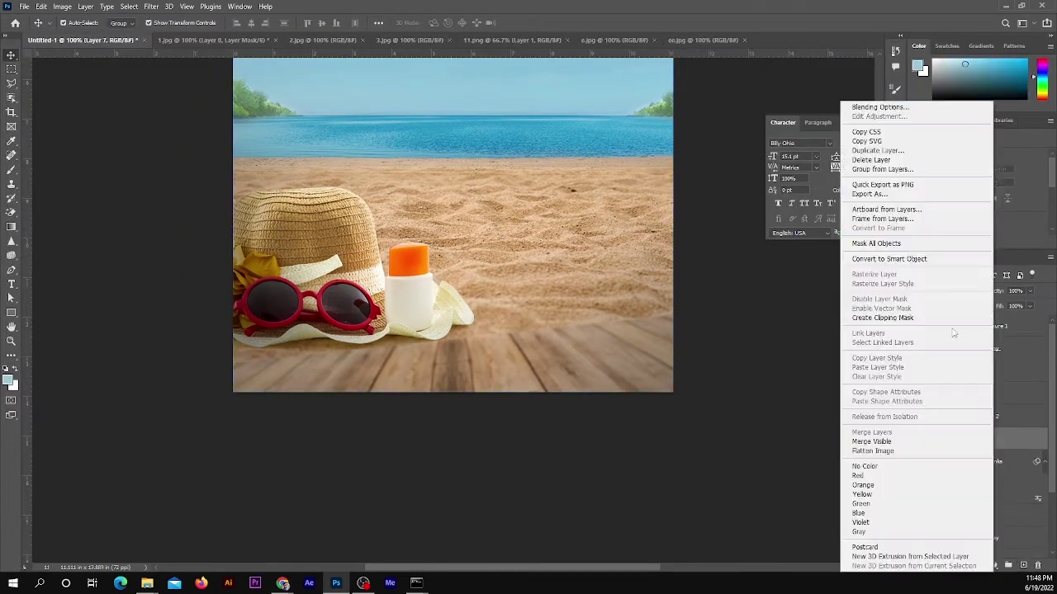
{"action": "left_click", "coordinate": [909, 317]}
{"action": "key", "text": "b"}
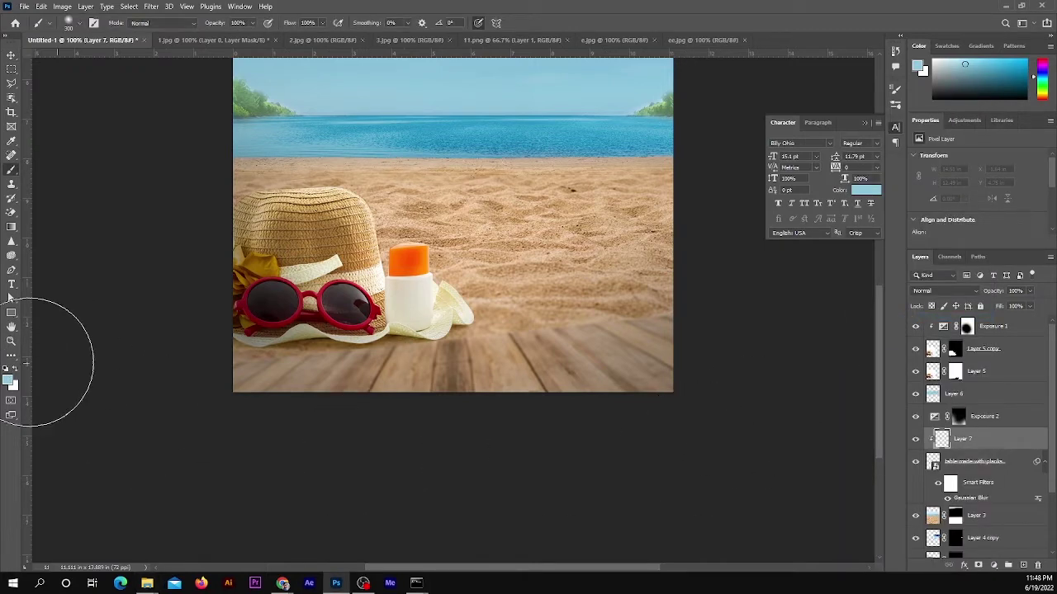
{"action": "key", "text": "d"}
{"action": "left_click_drag", "start_coordinate": [299, 455], "coordinate": [531, 460]}
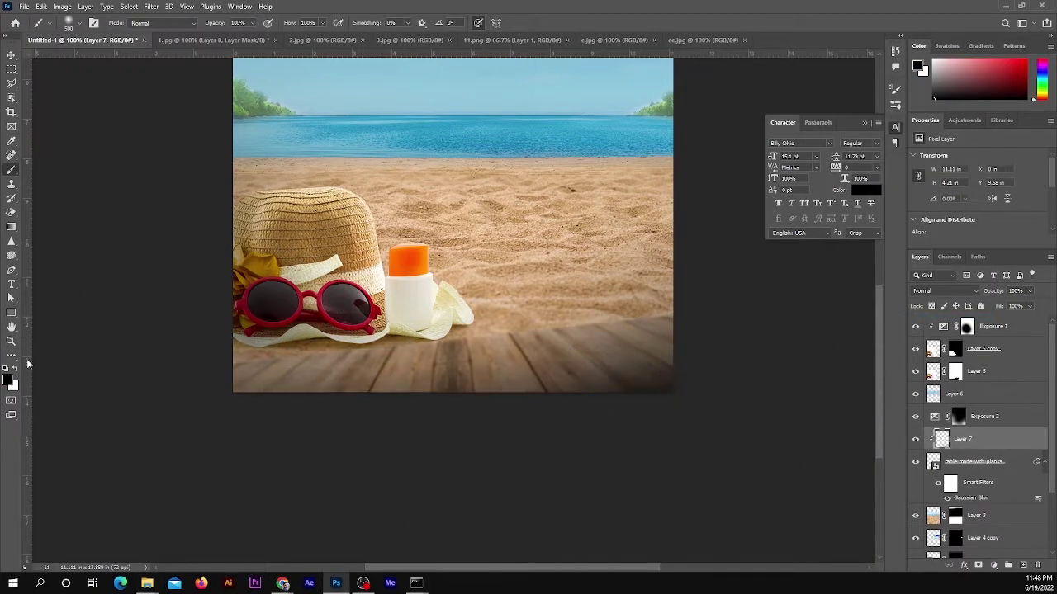
Step: Add a new Layer 8 set to Overlay blending
{"action": "key", "text": "ctrl+shift+alt+n"}
{"action": "key", "text": "bracketleft"}
{"action": "key", "text": "bracketleft"}
{"action": "key", "text": "bracketleft"}
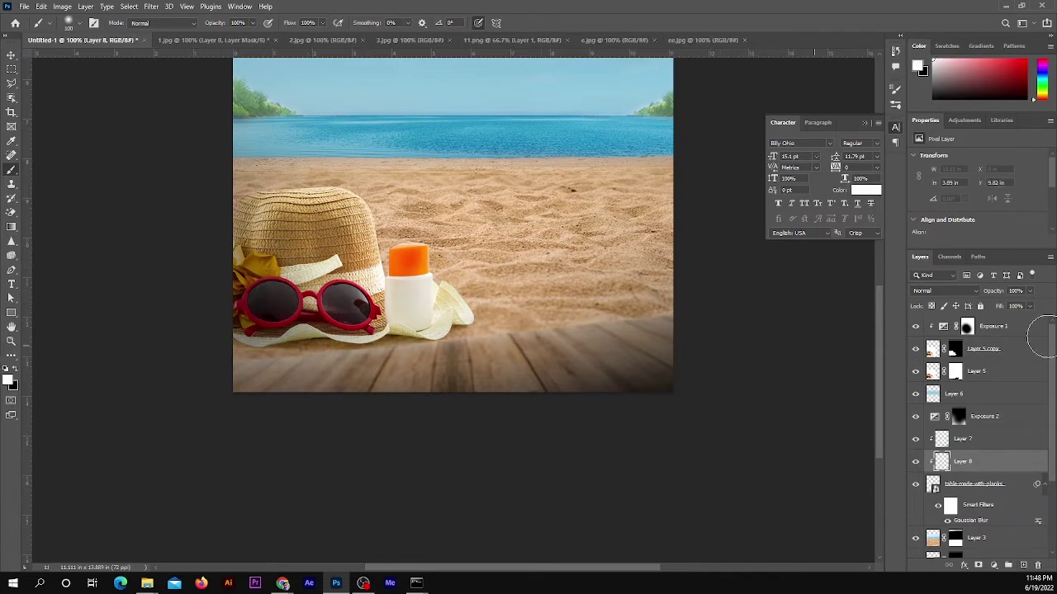
{"action": "left_click", "coordinate": [941, 290]}
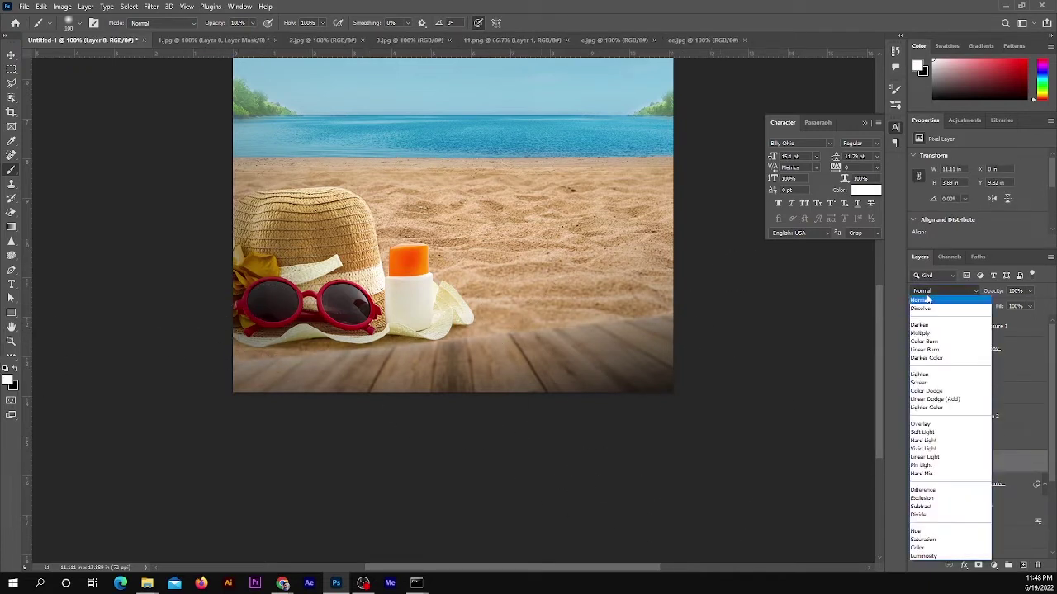
{"action": "left_click", "coordinate": [922, 424]}
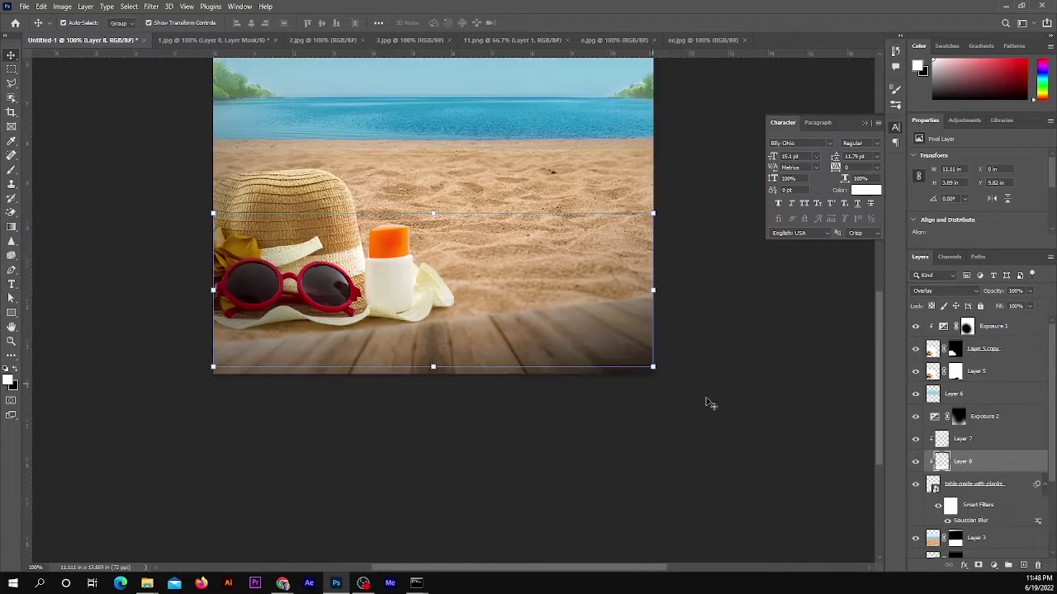
{"action": "scroll", "coordinate": [960, 535], "scroll_direction": "down", "scroll_amount": 2}
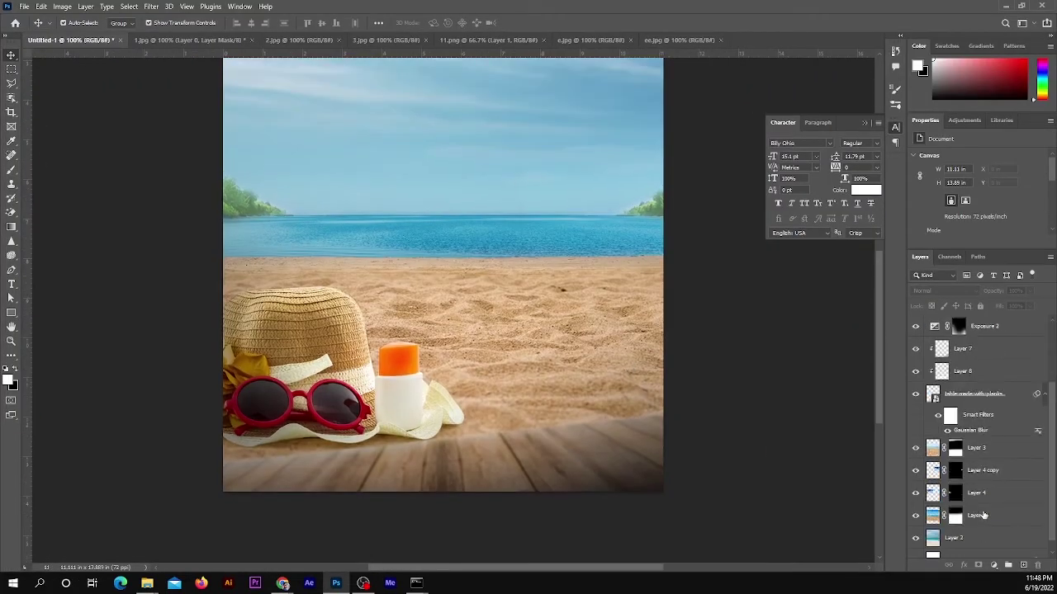
Step: Add a Color Balance adjustment above Layer 3, shifting the midtone yellow–blue slider
{"action": "left_click", "coordinate": [982, 515]}
{"action": "left_click", "coordinate": [974, 448]}
{"action": "left_click", "coordinate": [993, 565]}
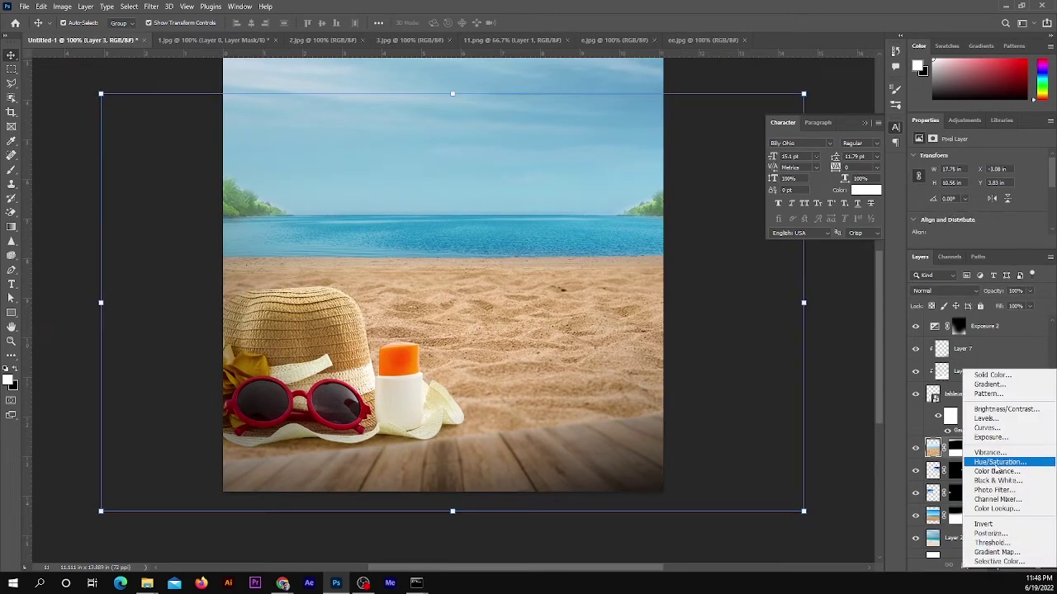
{"action": "left_click", "coordinate": [995, 471]}
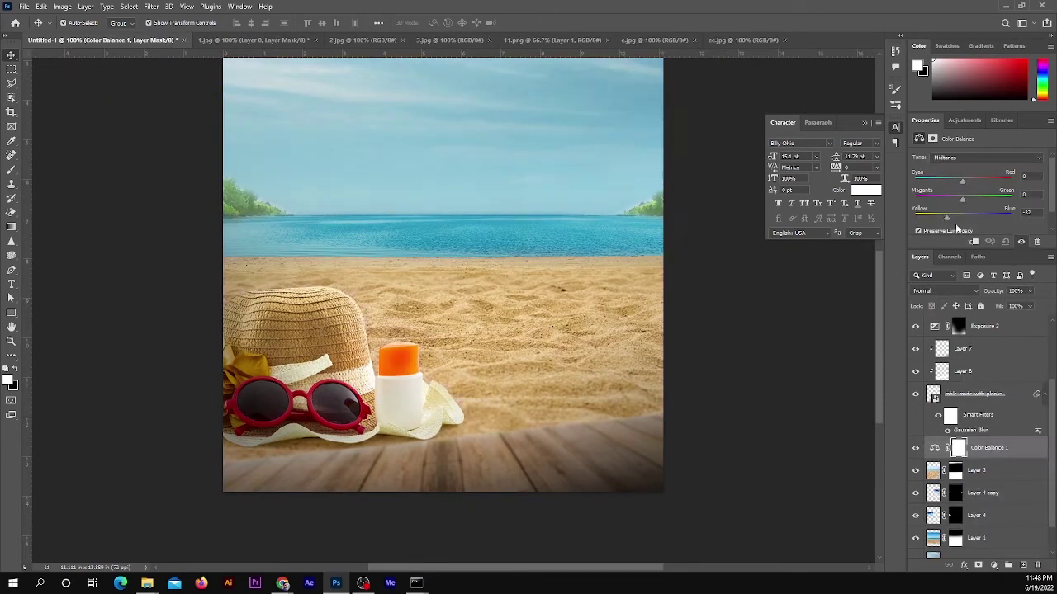
{"action": "left_click_drag", "start_coordinate": [956, 228], "coordinate": [958, 230]}
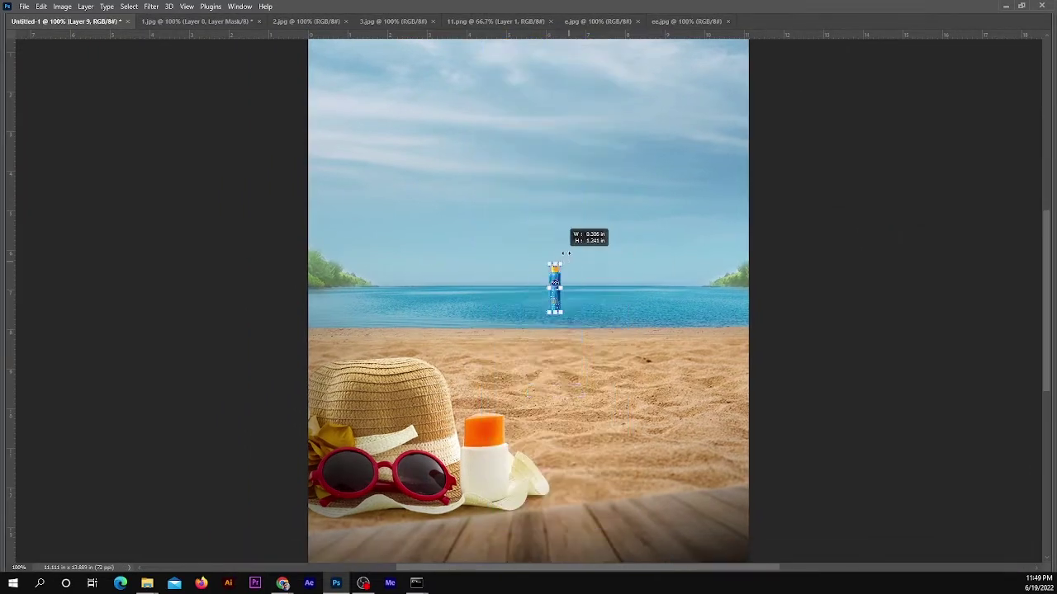
Step: Scale the Nivea bottle upright at the beach centre and fade Layer 9 to 11% opacity
{"action": "left_click_drag", "start_coordinate": [566, 253], "coordinate": [582, 273]}
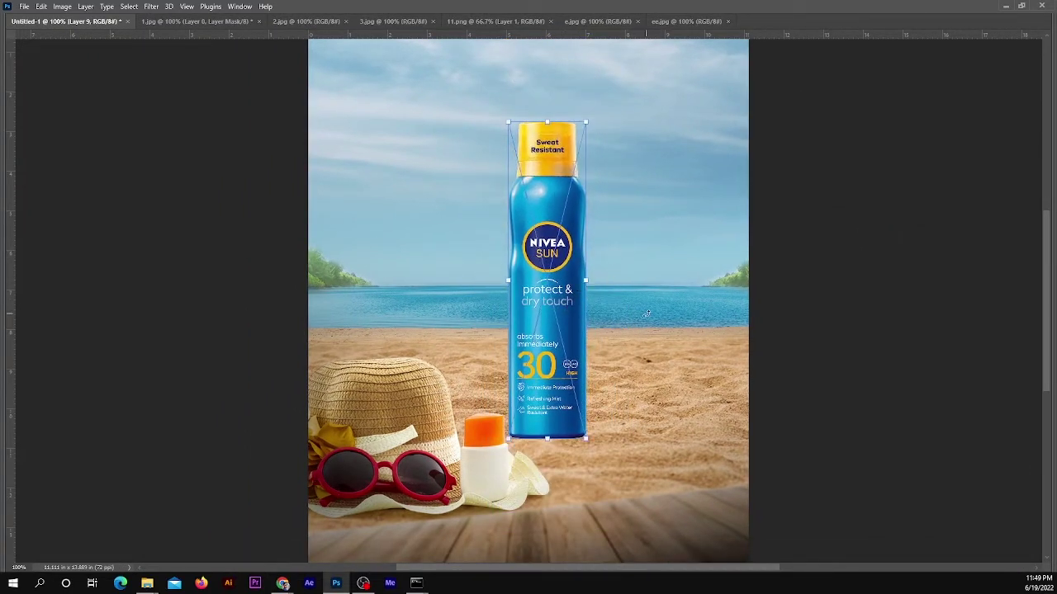
{"action": "left_click_drag", "start_coordinate": [549, 347], "coordinate": [590, 284]}
{"action": "scroll", "coordinate": [548, 388], "scroll_direction": "up", "scroll_amount": 5}
{"action": "left_click_drag", "start_coordinate": [534, 397], "coordinate": [573, 409]}
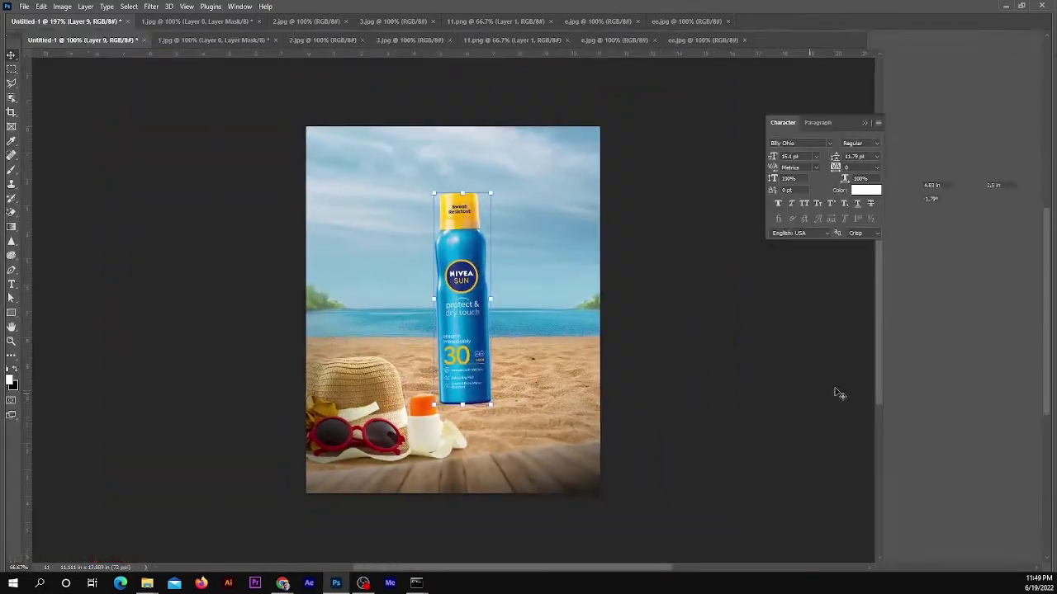
{"action": "left_click_drag", "start_coordinate": [506, 360], "coordinate": [507, 370]}
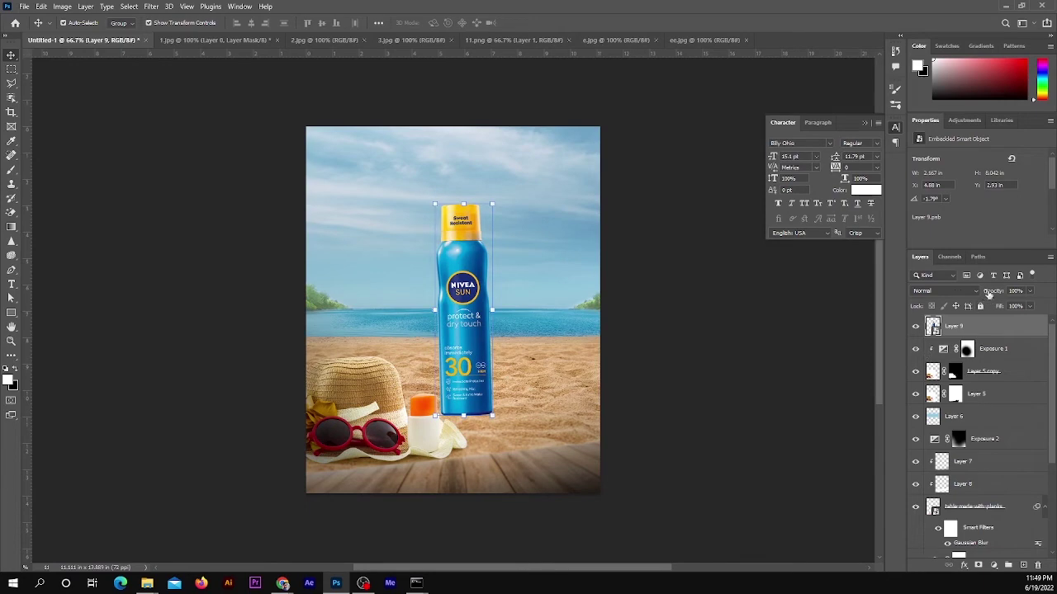
{"action": "left_click_drag", "start_coordinate": [990, 294], "coordinate": [937, 291]}
{"action": "scroll", "coordinate": [487, 395], "scroll_direction": "up", "scroll_amount": 5}
{"action": "left_click_drag", "start_coordinate": [365, 421], "coordinate": [368, 422]}
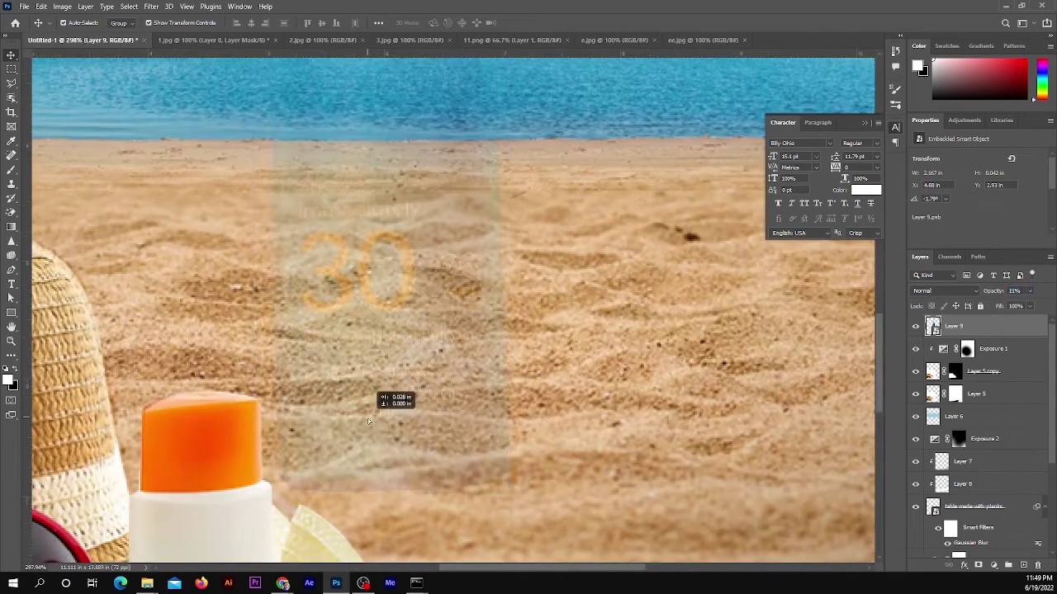
Step: Mask the bottle's base along a pen-traced sand line so it sinks into the sand
{"action": "key", "text": "p"}
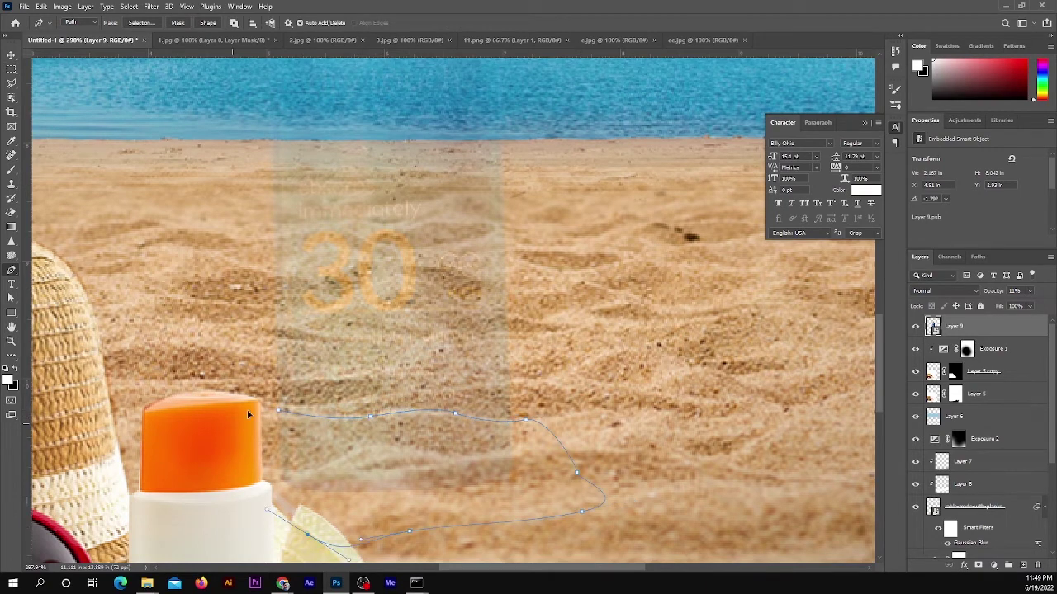
{"action": "key", "text": "ctrl+Return"}
{"action": "left_click", "coordinate": [993, 565], "text": "alt"}
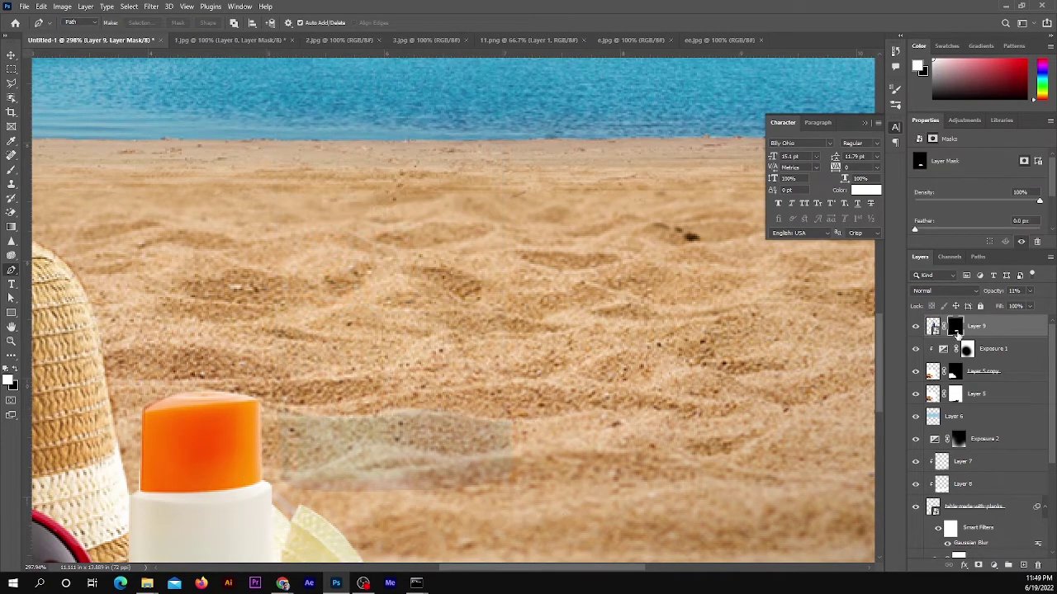
{"action": "key", "text": "0"}
{"action": "scroll", "coordinate": [456, 325], "scroll_direction": "down", "scroll_amount": 5, "text": "alt"}
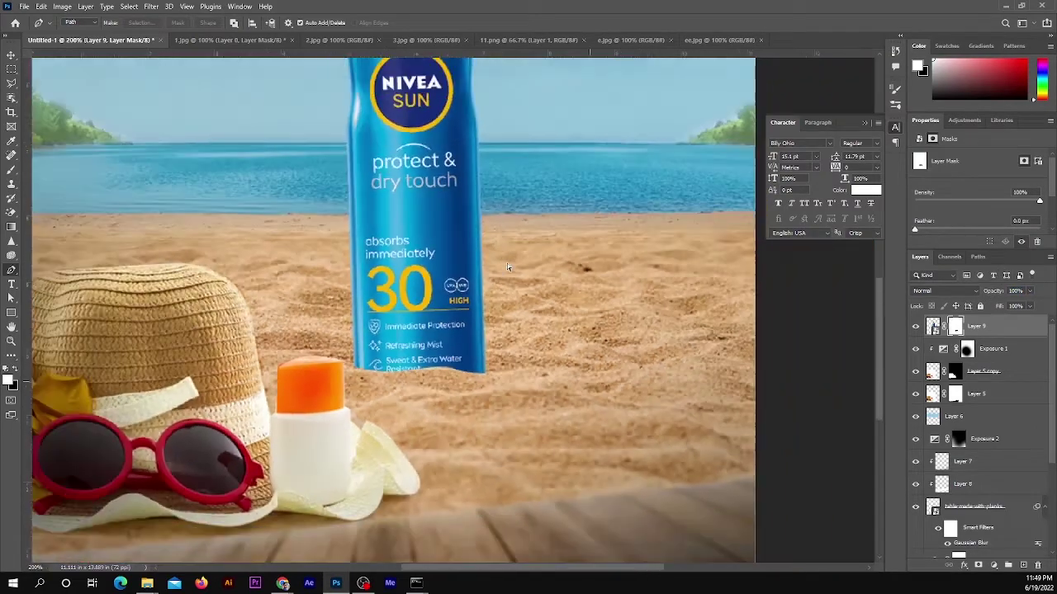
{"action": "key", "text": "v"}
{"action": "scroll", "coordinate": [460, 324], "scroll_direction": "up", "scroll_amount": 3, "text": "alt"}
{"action": "key", "text": "ctrl+t"}
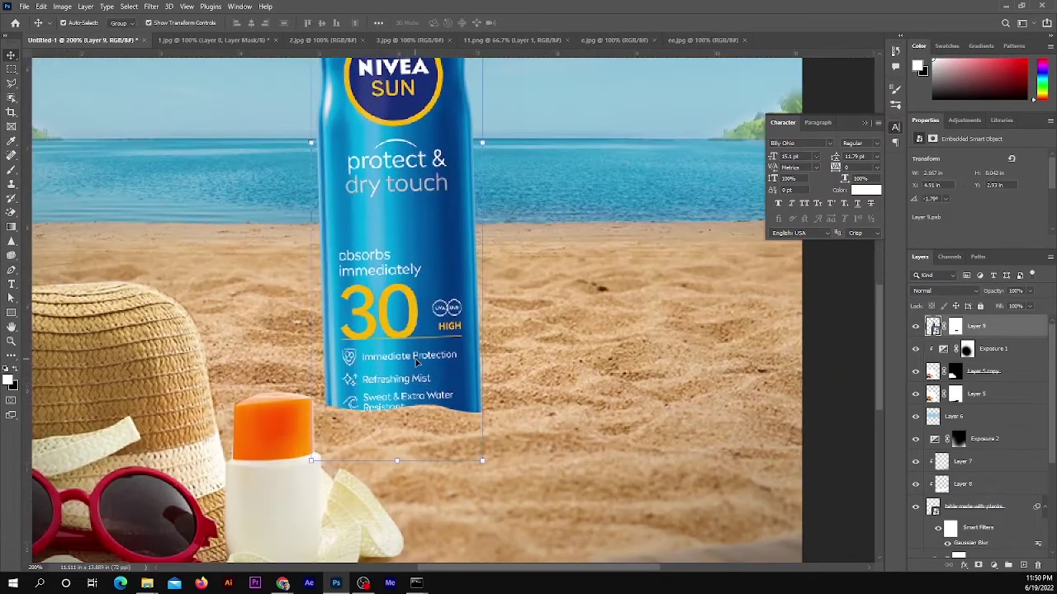
{"action": "key", "text": "Return"}
Step: Add a clipped Exposure adjustment (-2.20, gamma 0.77), masked to darken only the bottle base
{"action": "left_click", "coordinate": [1008, 565]}
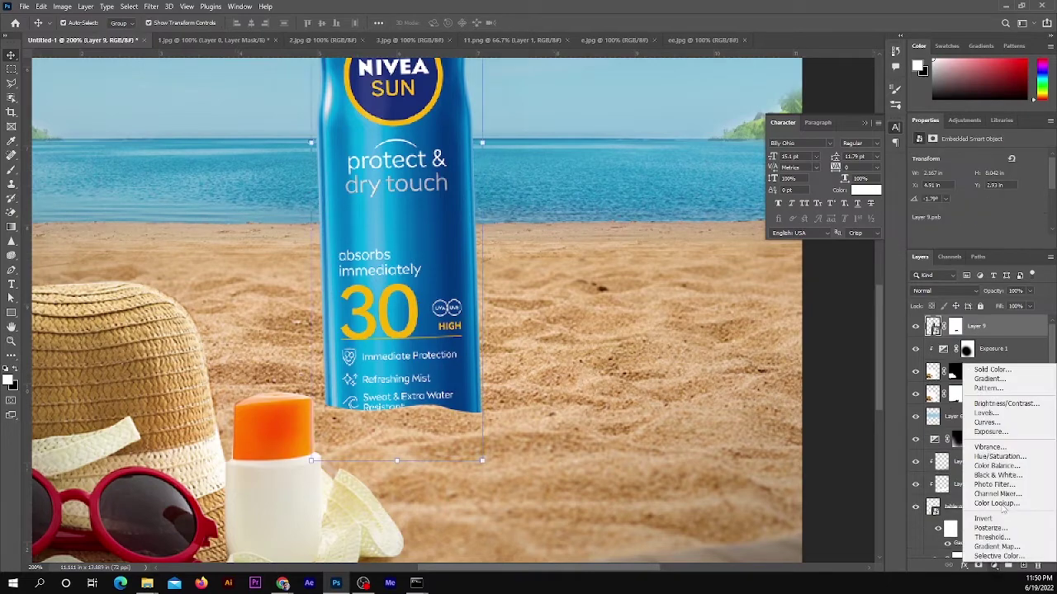
{"action": "left_click", "coordinate": [994, 435]}
{"action": "left_click_drag", "start_coordinate": [978, 184], "coordinate": [957, 183]}
{"action": "left_click_drag", "start_coordinate": [978, 227], "coordinate": [989, 228]}
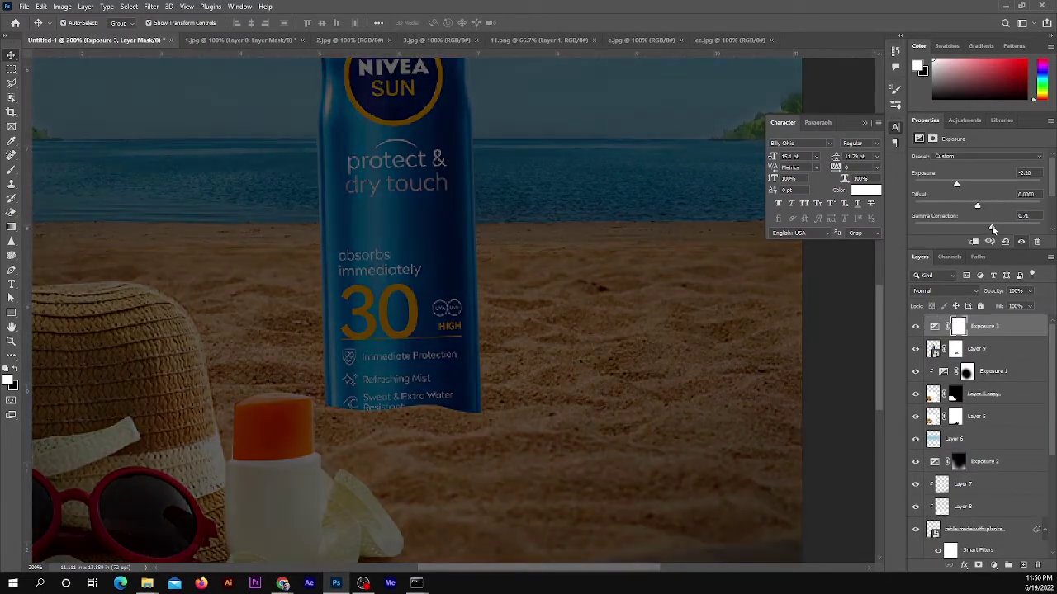
{"action": "key", "text": "ctrl+alt+g"}
{"action": "left_click", "coordinate": [966, 327]}
{"action": "key", "text": "ctrl+i"}
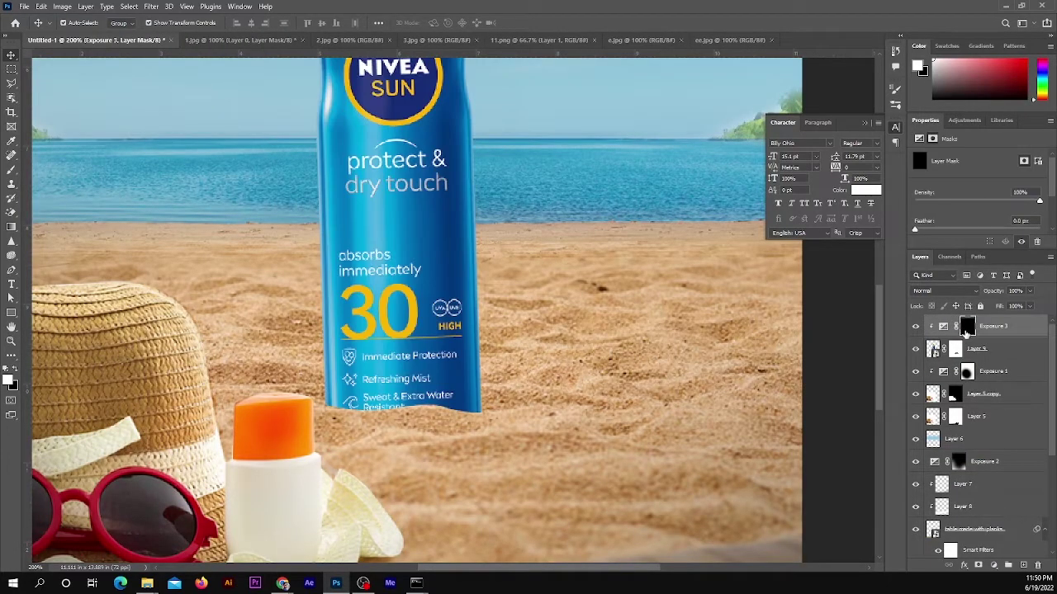
{"action": "key", "text": "b"}
{"action": "left_click_drag", "start_coordinate": [330, 463], "coordinate": [501, 496]}
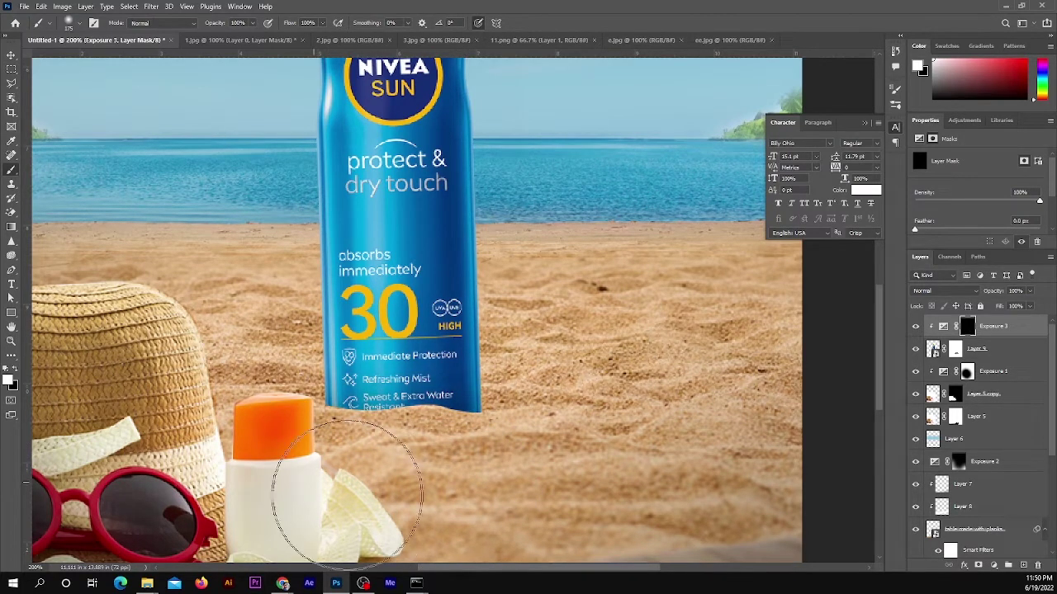
Step: Add a new clipped layer above the bottle and pick a sand-coloured beige
{"action": "left_click", "coordinate": [999, 364]}
{"action": "left_click", "coordinate": [1024, 566]}
{"action": "left_click", "coordinate": [347, 446], "text": "alt"}
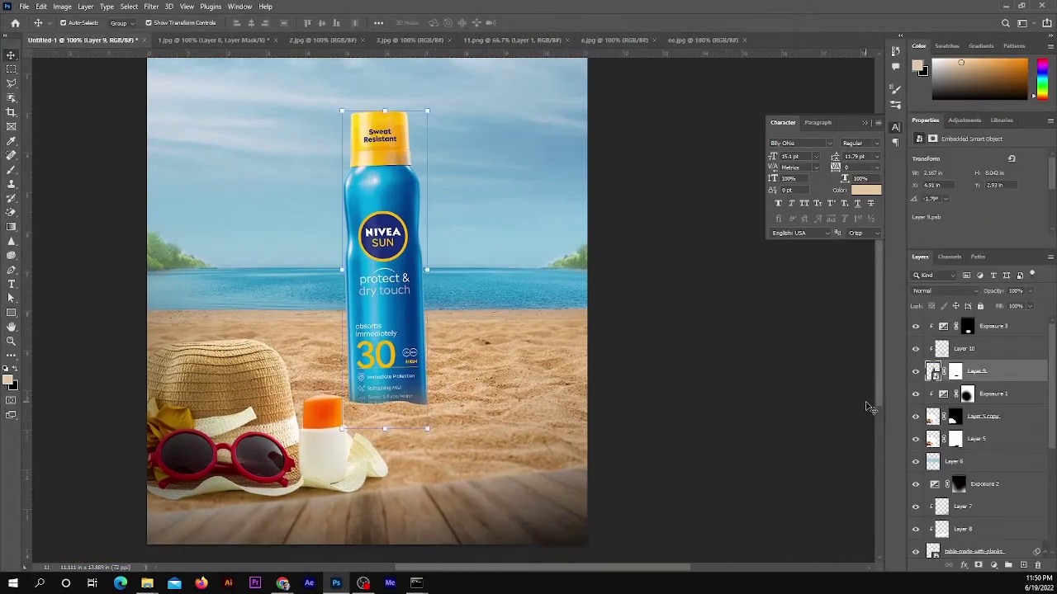
Step: Duplicate the bottle and flip, slant and shorten the copy to lie flat on the sand
{"action": "key", "text": "ctrl+j"}
{"action": "left_click", "coordinate": [960, 400]}
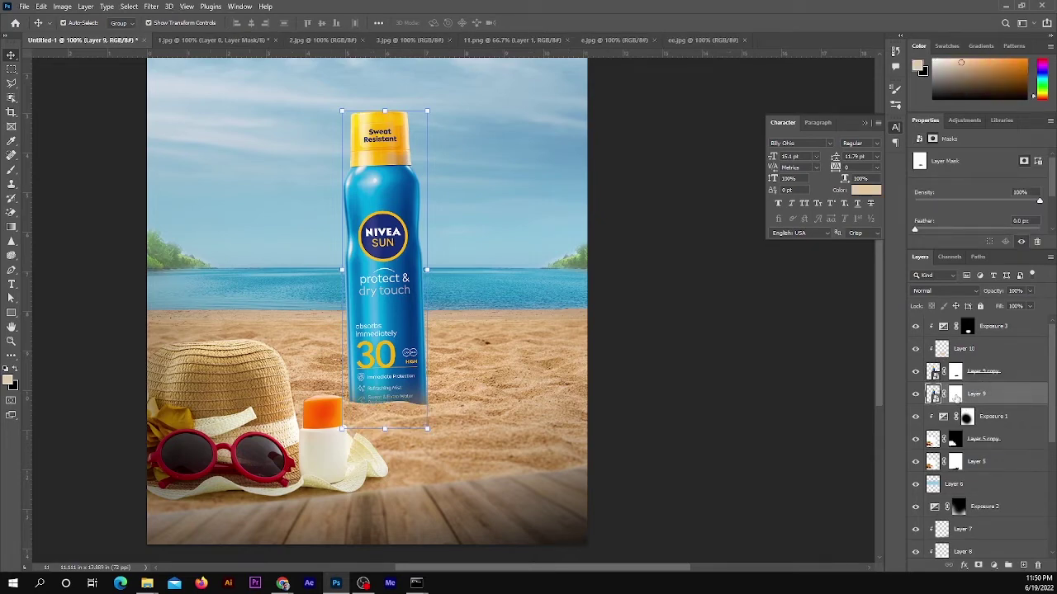
{"action": "left_click", "coordinate": [955, 396]}
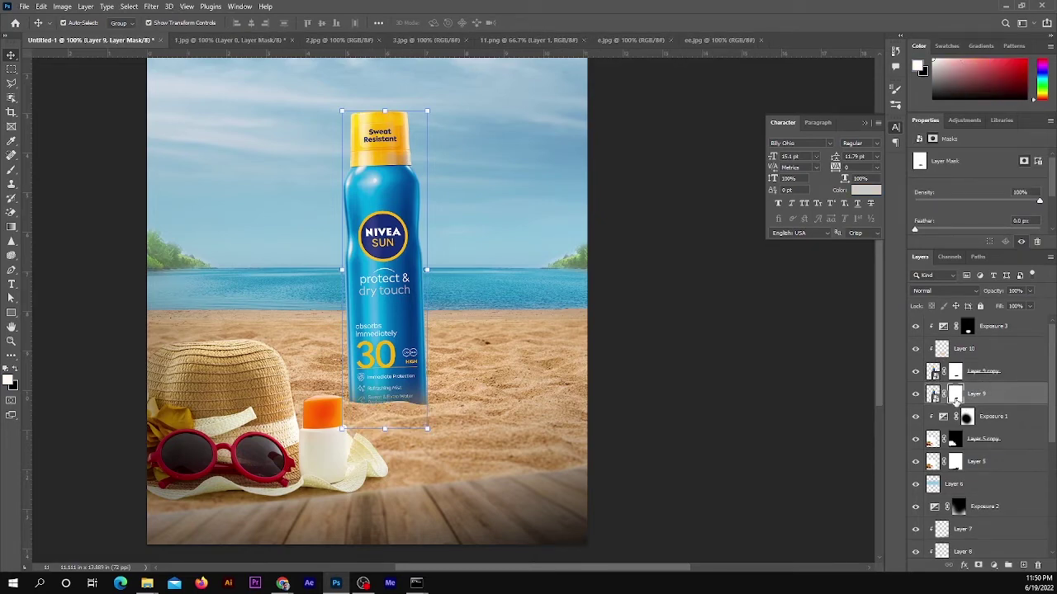
{"action": "key", "text": "ctrl+t"}
{"action": "mouse_move", "coordinate": [384, 110]}
{"action": "left_mouse_down"}
{"action": "mouse_move", "coordinate": [496, 465]}
{"action": "mouse_move", "coordinate": [507, 443]}
{"action": "left_mouse_up"}
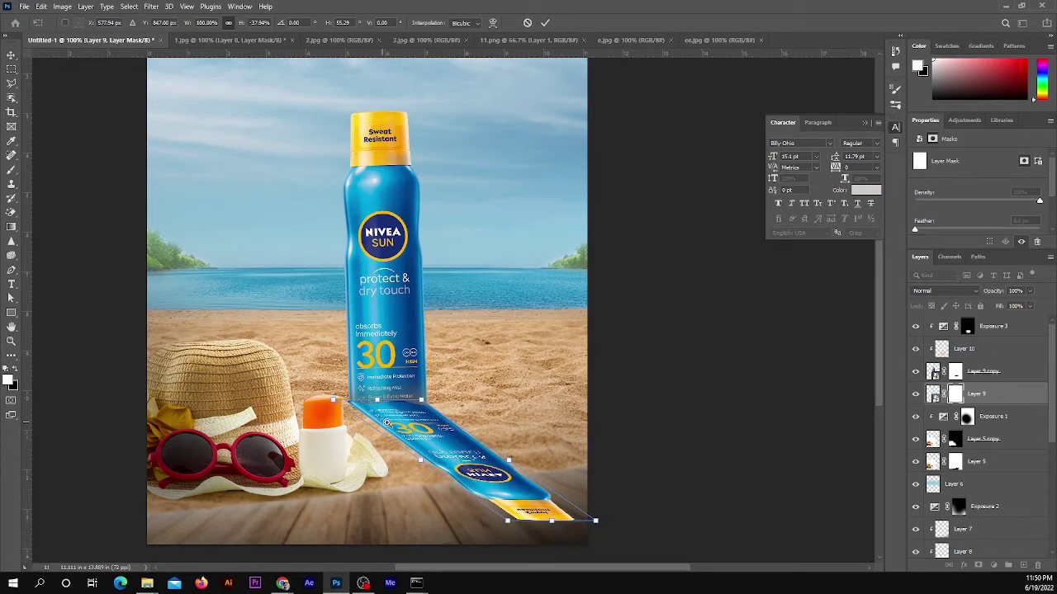
{"action": "key", "text": "ctrl+0"}
{"action": "mouse_move", "coordinate": [589, 507]}
{"action": "left_mouse_down"}
{"action": "mouse_move", "coordinate": [570, 446]}
{"action": "mouse_move", "coordinate": [624, 495]}
{"action": "left_mouse_up"}
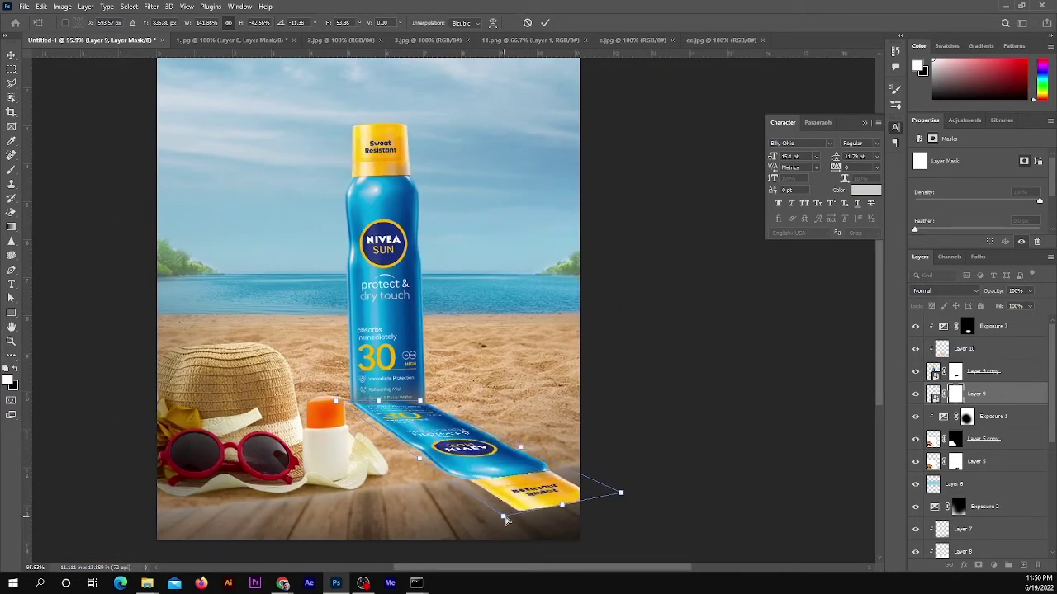
{"action": "left_click_drag", "start_coordinate": [506, 519], "coordinate": [550, 503]}
{"action": "left_click_drag", "start_coordinate": [430, 411], "coordinate": [417, 404]}
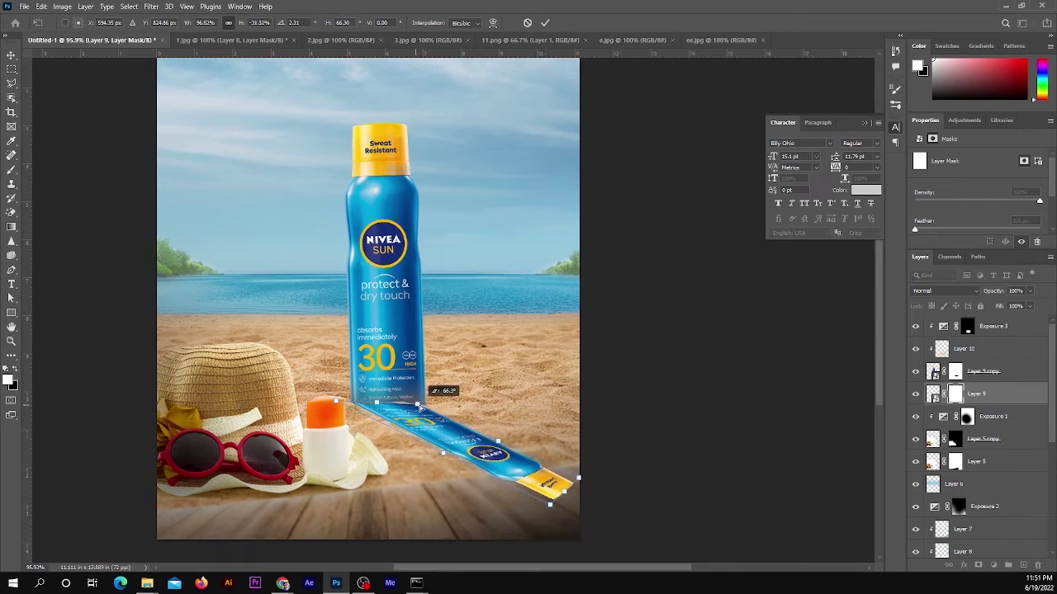
Step: Commit the flattened copy and move its layer below the table layer
{"action": "key", "text": "Return"}
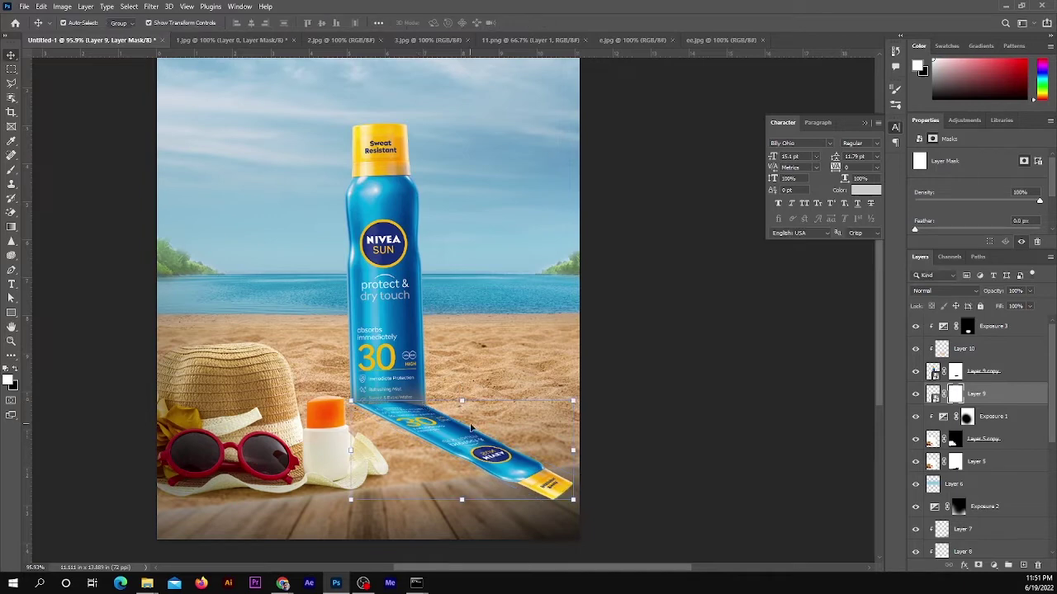
{"action": "key", "text": "ctrl+bracketleft"}
{"action": "key", "text": "ctrl+bracketleft"}
{"action": "key", "text": "ctrl+bracketleft"}
{"action": "key", "text": "ctrl+bracketleft"}
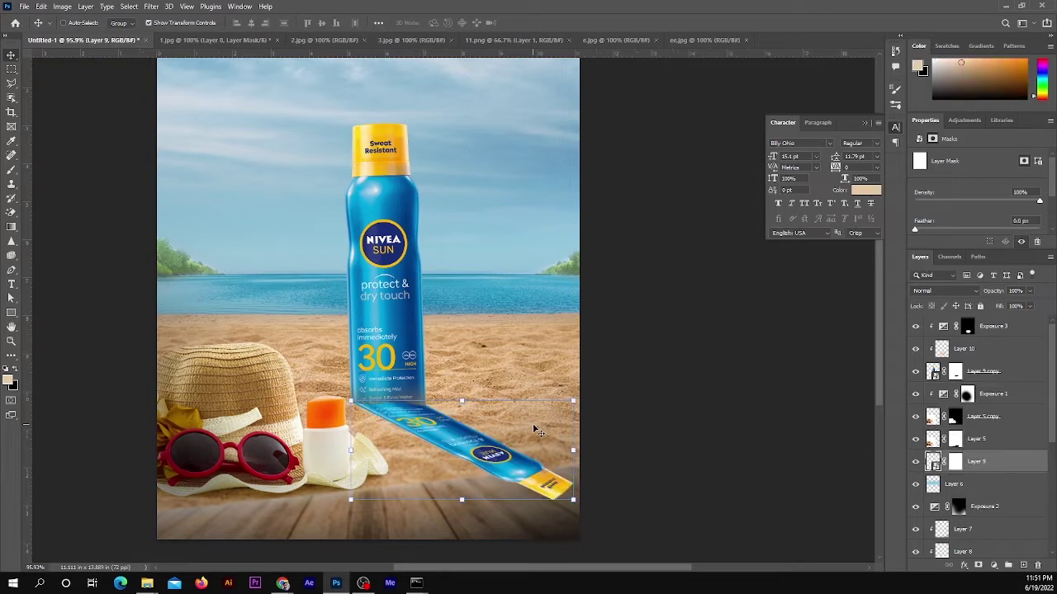
{"action": "key", "text": "ctrl+bracketleft"}
{"action": "key", "text": "ctrl+bracketleft"}
{"action": "key", "text": "ctrl+bracketleft"}
{"action": "key", "text": "ctrl+bracketleft"}
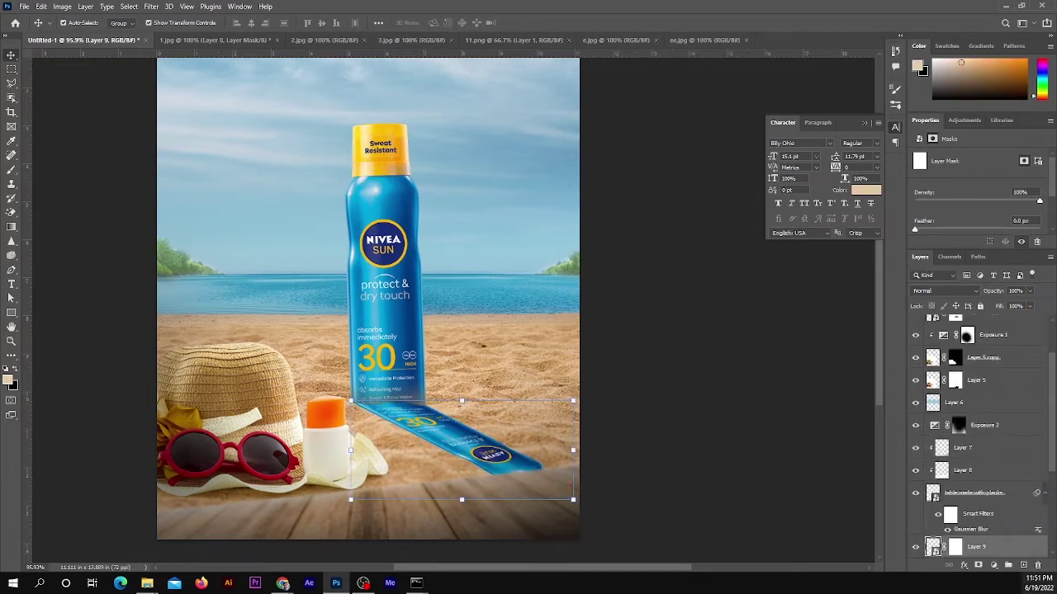
Step: Give the flattened bottle copy a black Color Overlay effect
{"action": "scroll", "coordinate": [973, 529], "scroll_direction": "down", "scroll_amount": 1}
{"action": "left_click", "coordinate": [964, 565]}
{"action": "left_click", "coordinate": [991, 523]}
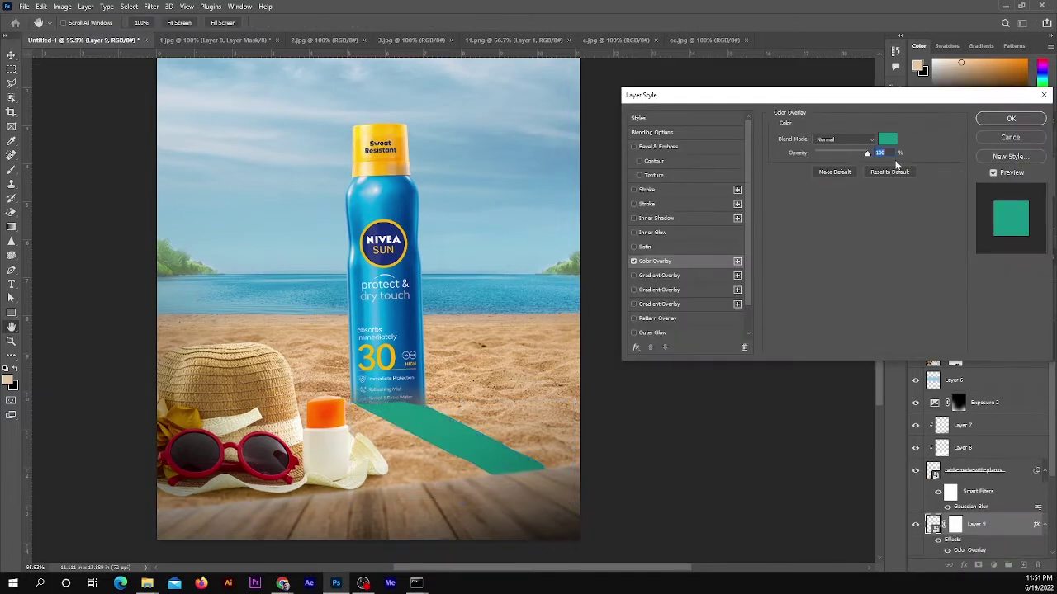
{"action": "left_click", "coordinate": [887, 139]}
{"action": "left_click", "coordinate": [772, 434]}
{"action": "left_click", "coordinate": [1014, 273]}
{"action": "left_click", "coordinate": [1010, 118]}
Step: Try a Path Blur on the shadow (speed 334%, taper) and cancel it
{"action": "left_click", "coordinate": [151, 6]}
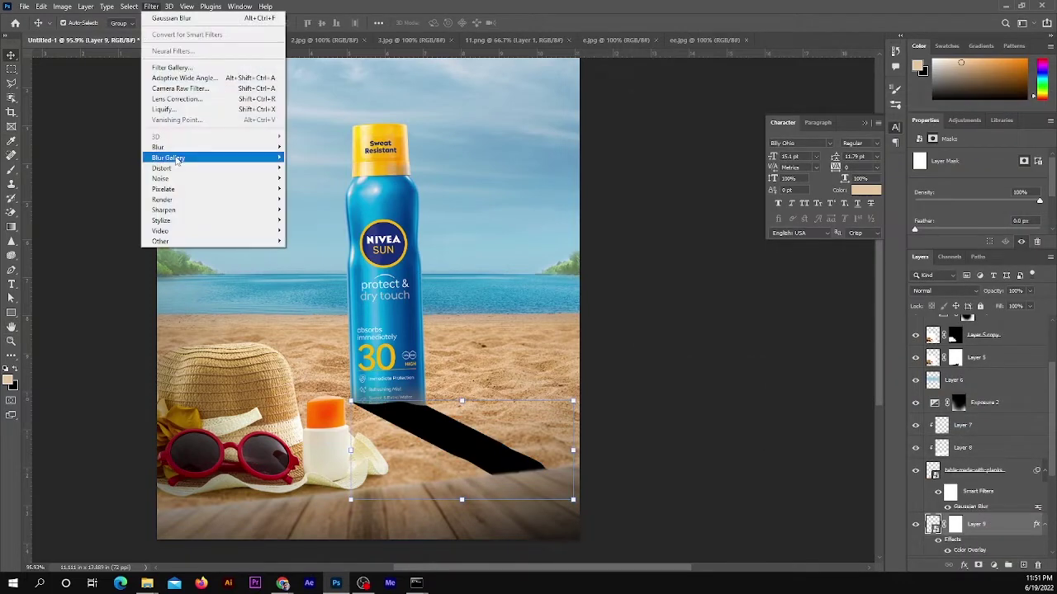
{"action": "mouse_move", "coordinate": [168, 157]}
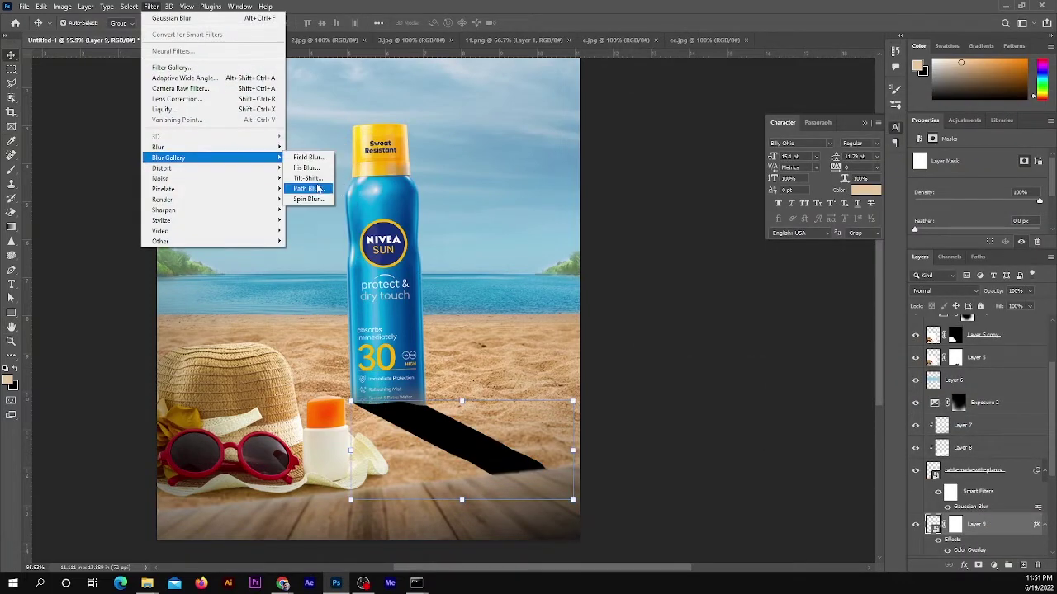
{"action": "left_click", "coordinate": [318, 189]}
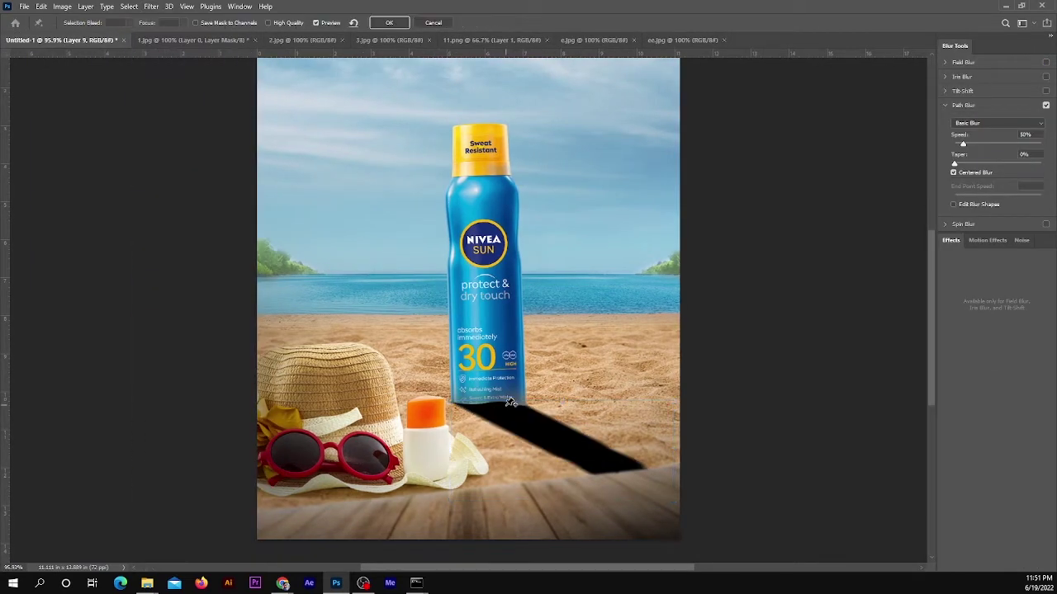
{"action": "key", "text": "ctrl+minus"}
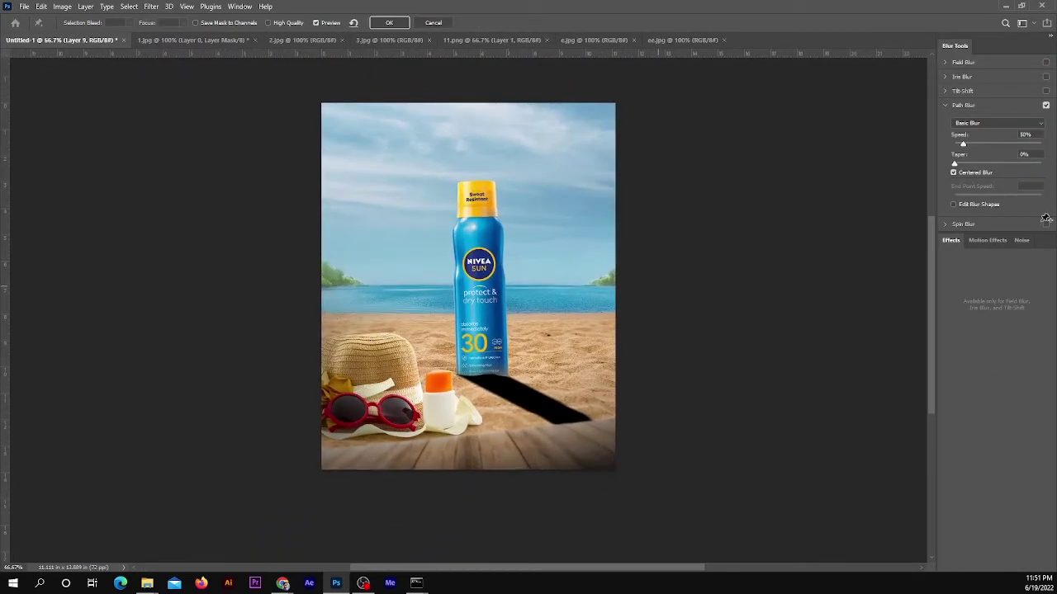
{"action": "left_click", "coordinate": [984, 145]}
{"action": "left_click", "coordinate": [989, 165]}
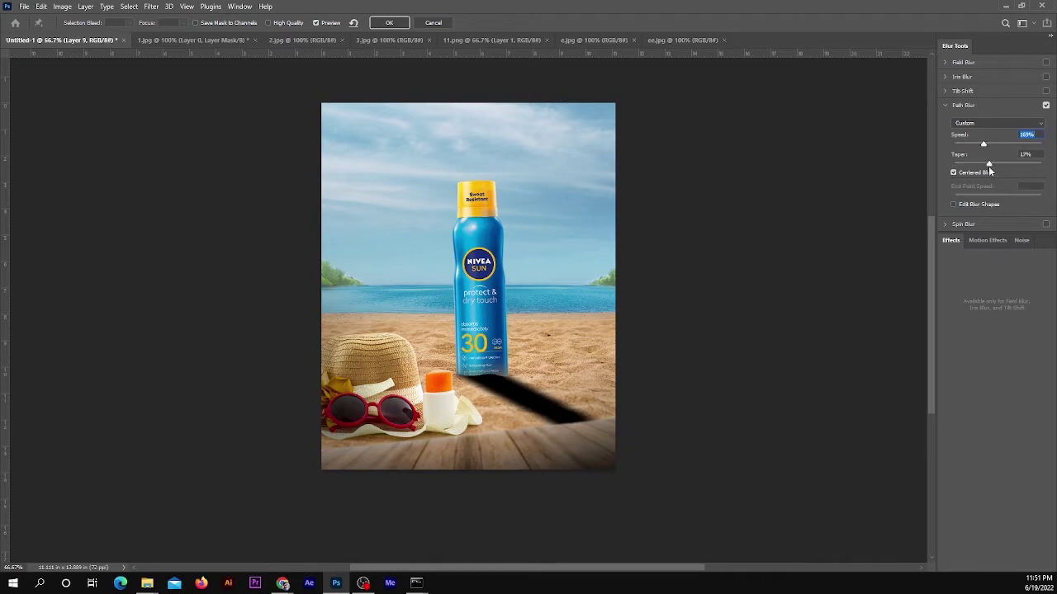
{"action": "left_click_drag", "start_coordinate": [985, 142], "coordinate": [1012, 146]}
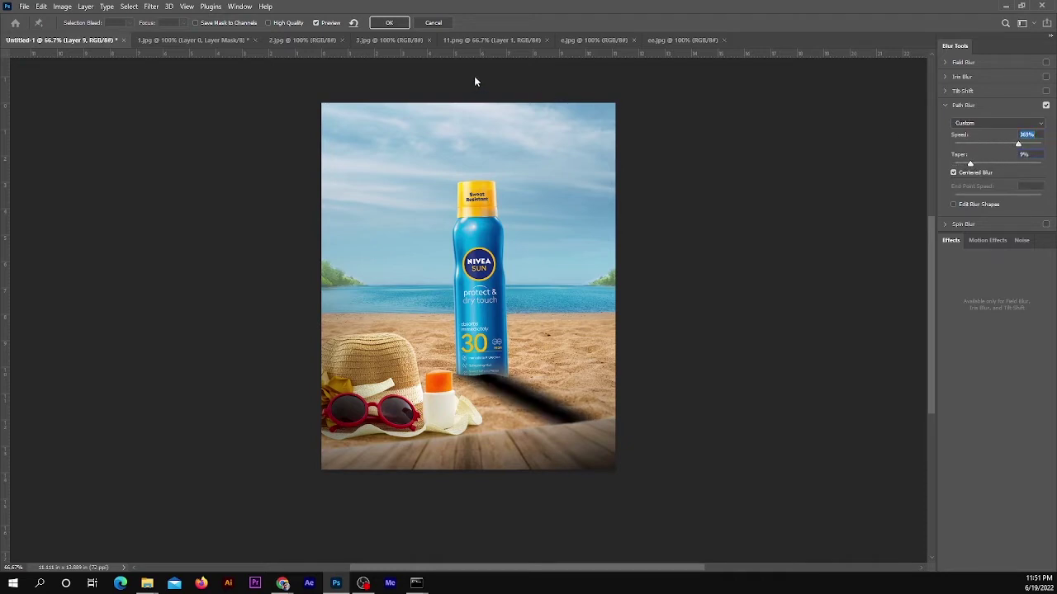
{"action": "left_click", "coordinate": [434, 24]}
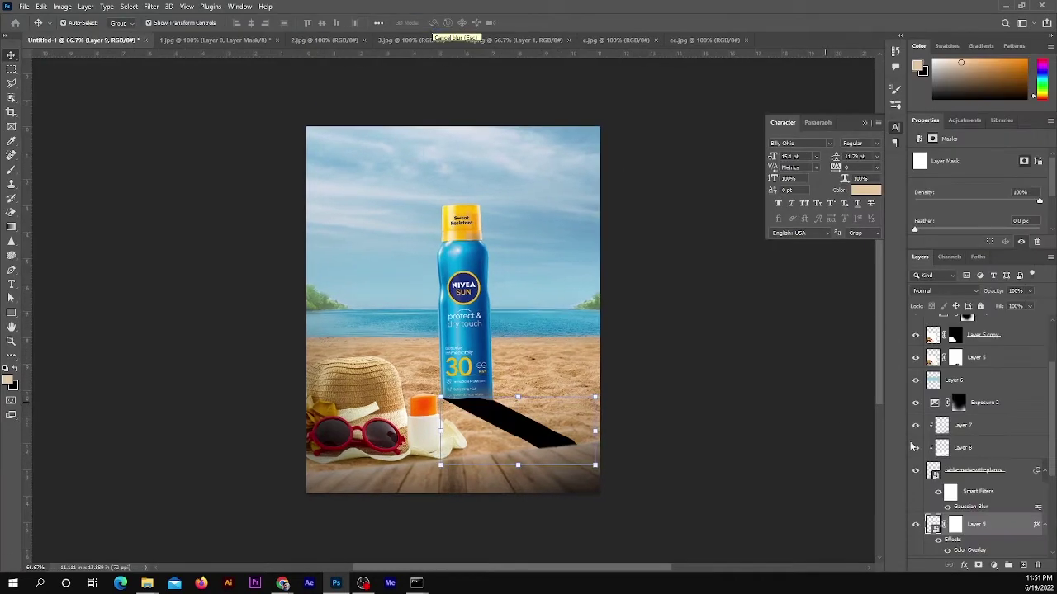
Step: Target the shadow layer's mask and set up a black brush
{"action": "left_click", "coordinate": [690, 427]}
{"action": "scroll", "coordinate": [547, 438], "scroll_direction": "up", "scroll_amount": 1}
{"action": "left_click", "coordinate": [548, 438]}
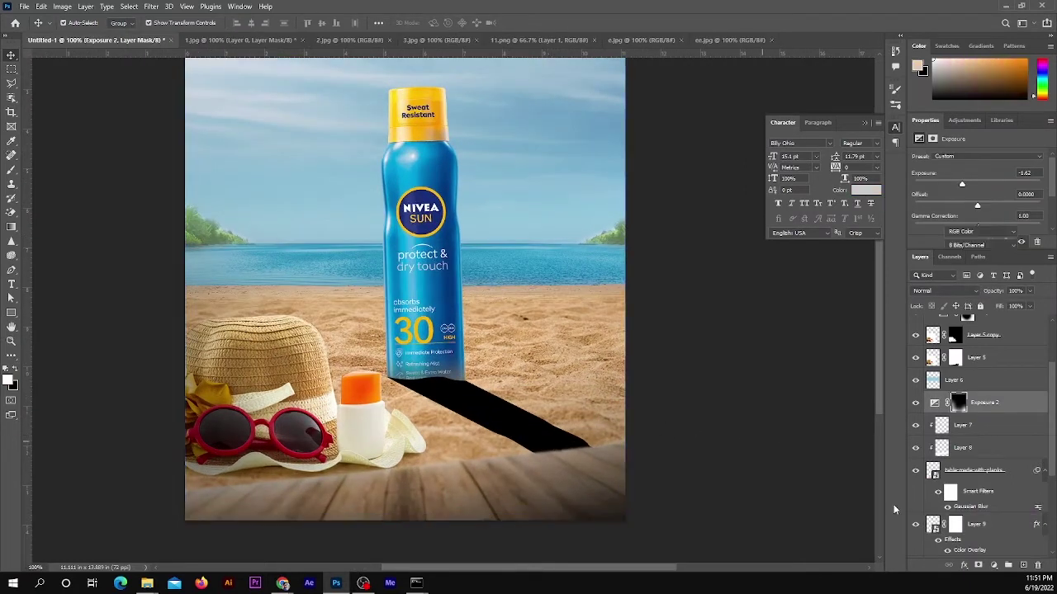
{"action": "left_click", "coordinate": [977, 524]}
{"action": "scroll", "coordinate": [974, 496], "scroll_direction": "down", "scroll_amount": 3}
{"action": "left_click", "coordinate": [915, 457]}
{"action": "left_click", "coordinate": [956, 457]}
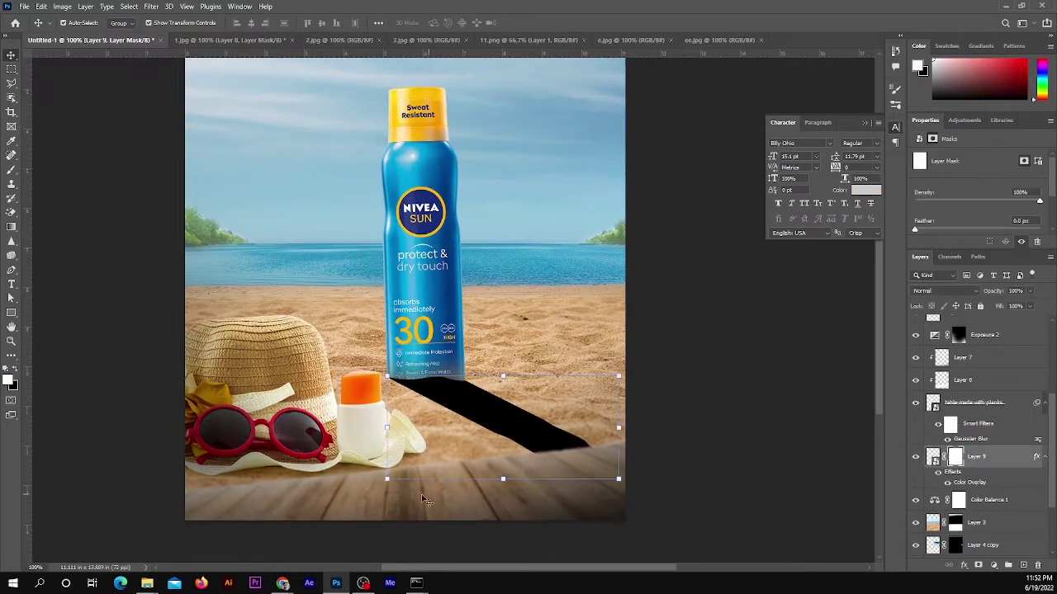
{"action": "key", "text": "b"}
{"action": "left_click", "coordinate": [12, 373]}
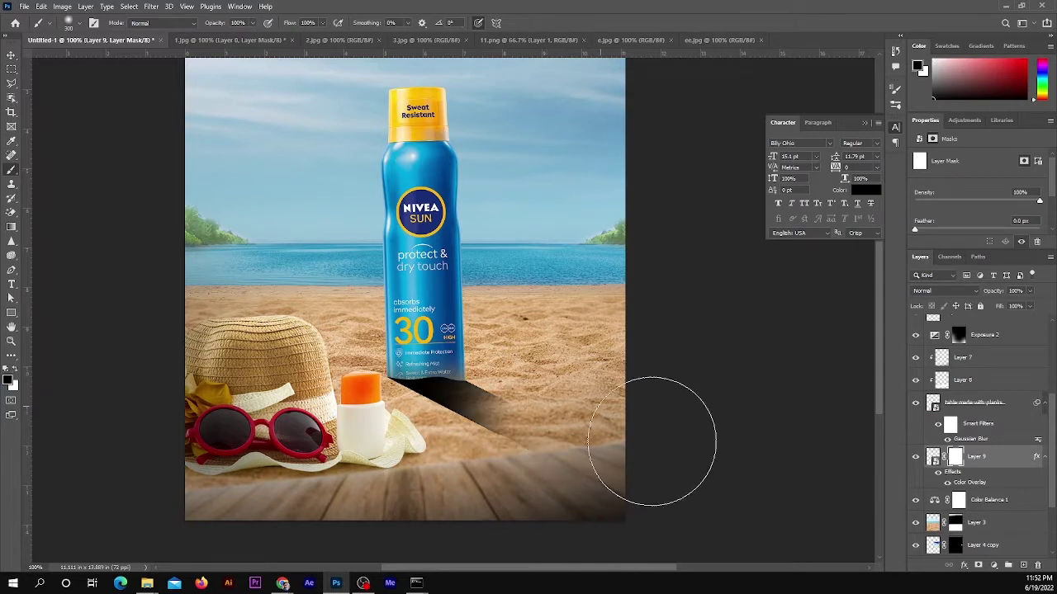
{"action": "left_click", "coordinate": [151, 6]}
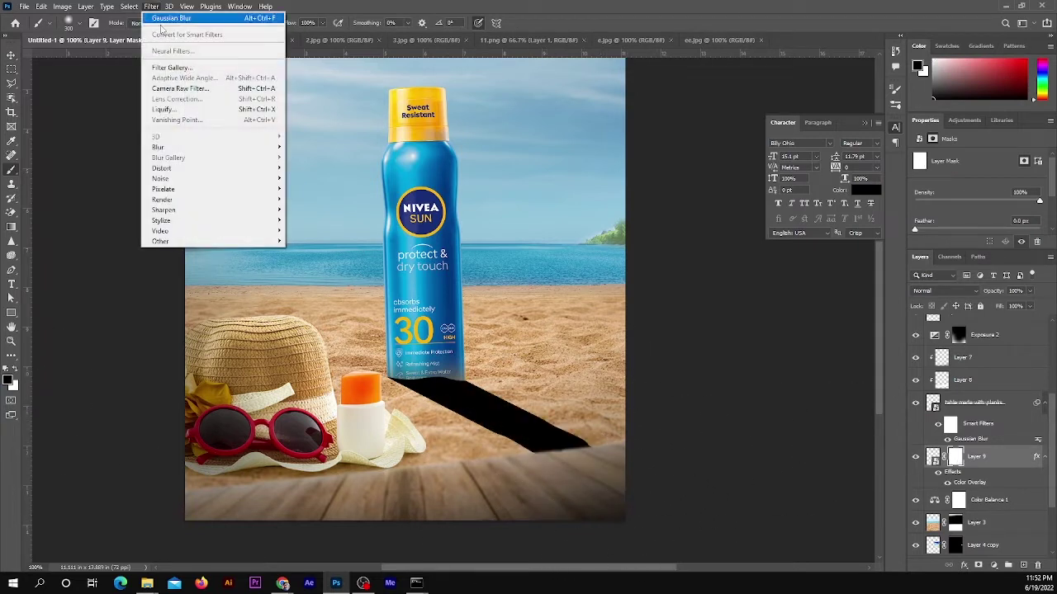
{"action": "left_click", "coordinate": [173, 14]}
Step: Apply a Tilt-Shift blur with a reduced blur amount to the shadow
{"action": "left_click", "coordinate": [151, 5]}
{"action": "mouse_move", "coordinate": [169, 158]}
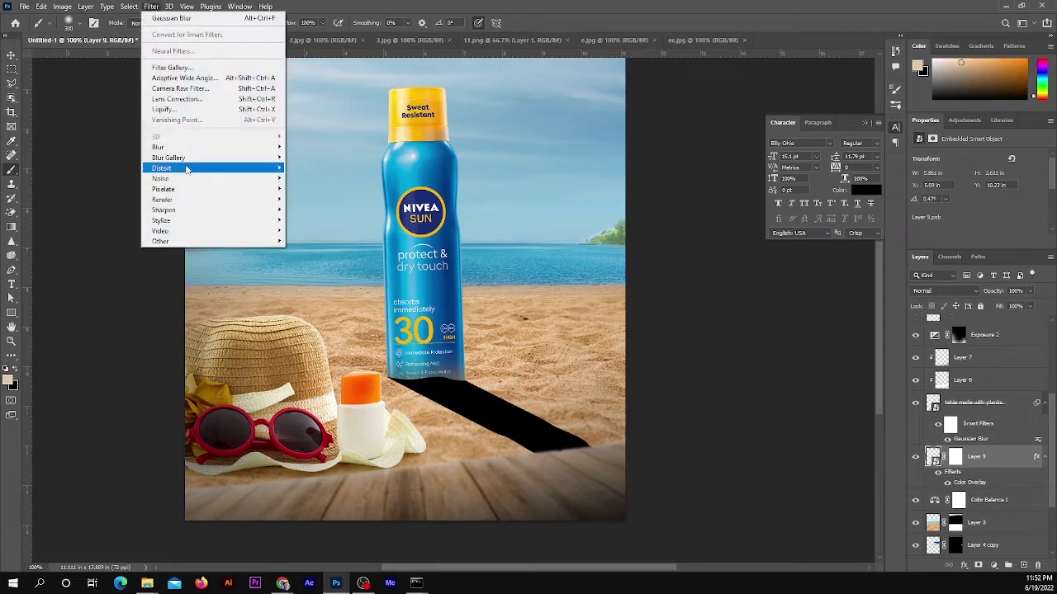
{"action": "left_click", "coordinate": [307, 179]}
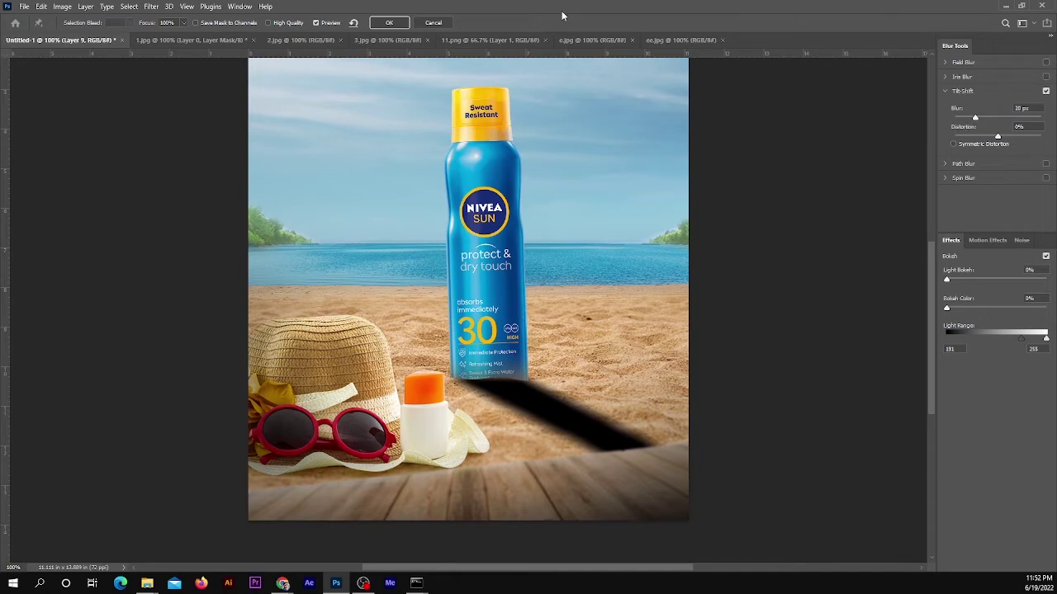
{"action": "key", "text": "ctrl+minus"}
{"action": "key", "text": "ctrl+minus"}
{"action": "key", "text": "ctrl+minus"}
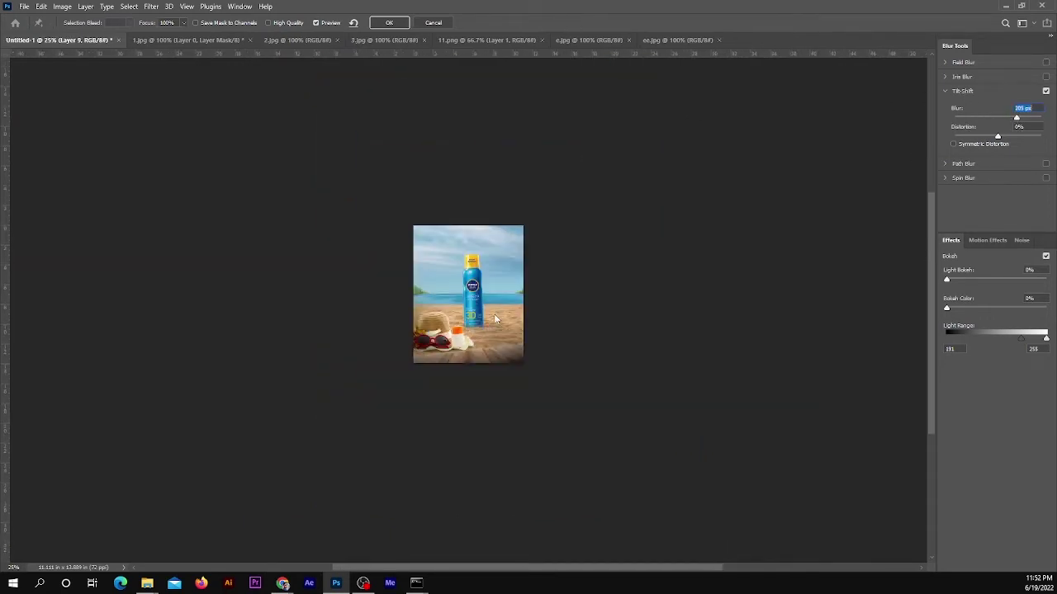
{"action": "key", "text": "ctrl+plus"}
{"action": "key", "text": "ctrl+plus"}
{"action": "mouse_move", "coordinate": [993, 121]}
{"action": "left_mouse_down"}
{"action": "mouse_move", "coordinate": [984, 121]}
{"action": "mouse_move", "coordinate": [992, 119]}
{"action": "left_mouse_up"}
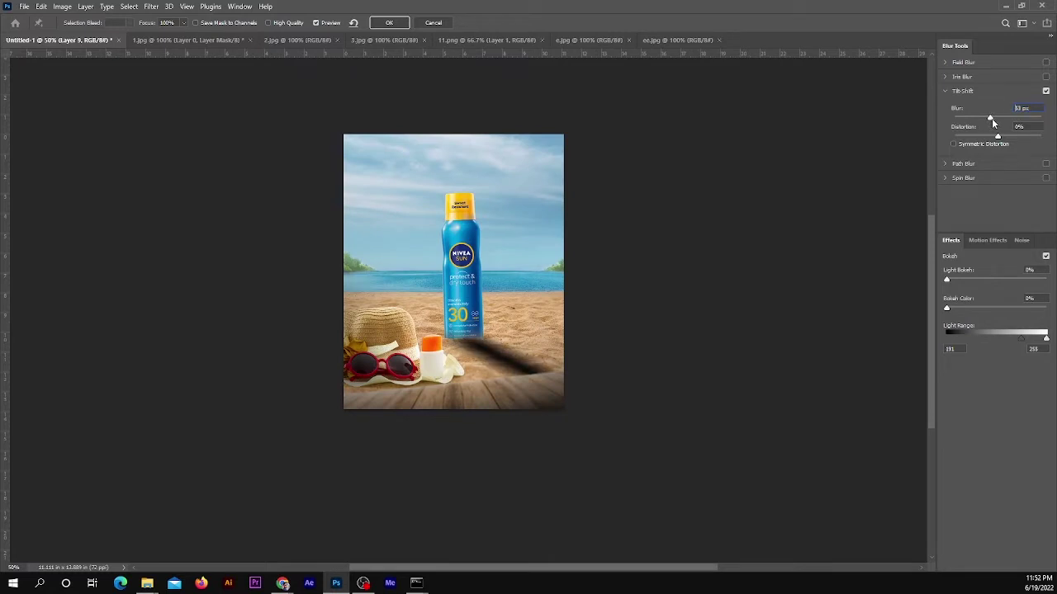
{"action": "left_click", "coordinate": [394, 23]}
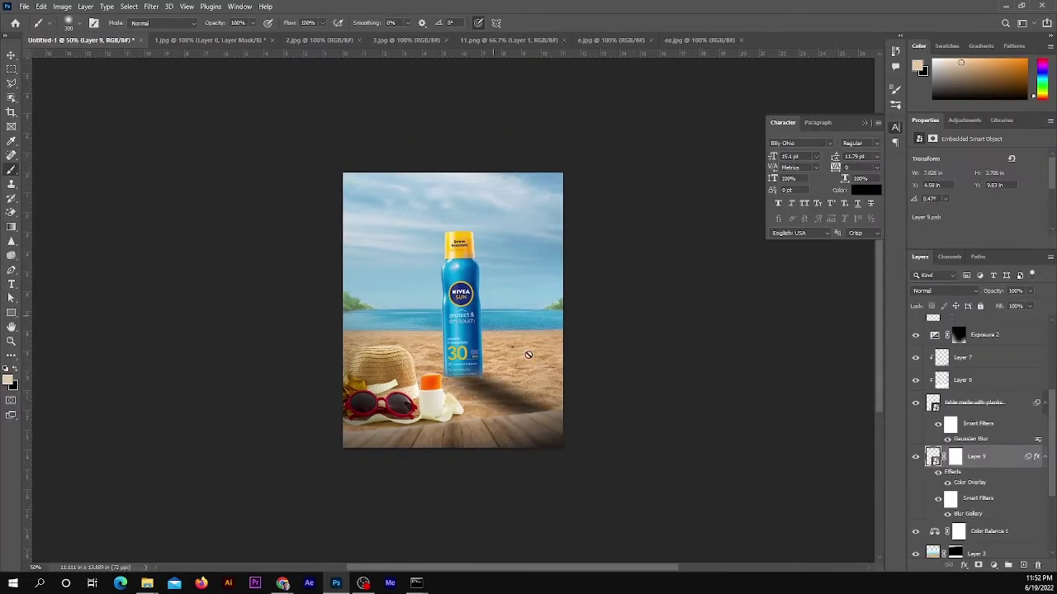
{"action": "key", "text": "ctrl+plus"}
{"action": "key", "text": "ctrl+o"}
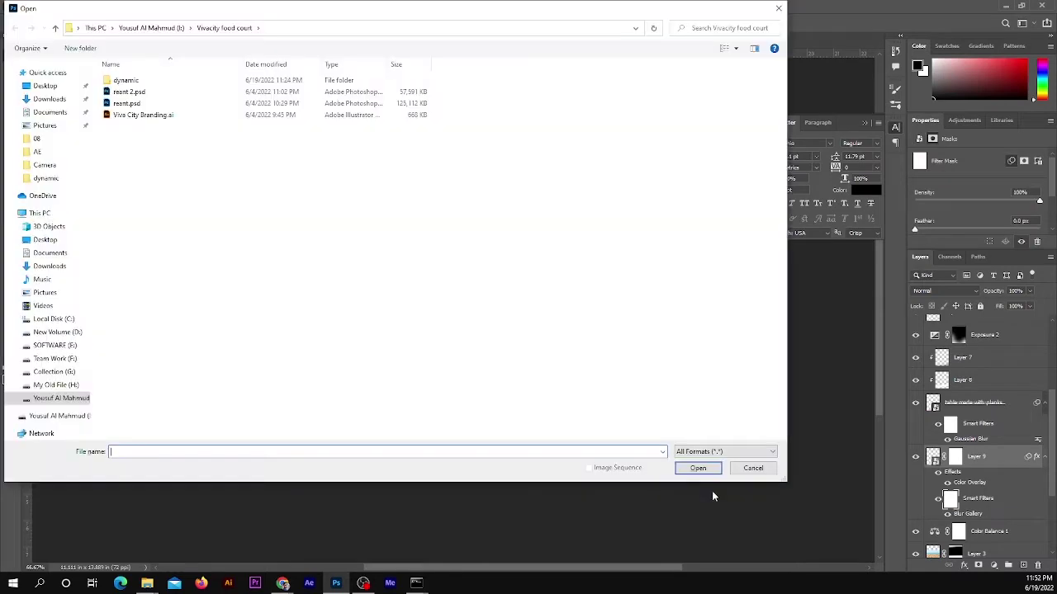
{"action": "key", "text": "Escape"}
{"action": "key", "text": "ctrl+plus"}
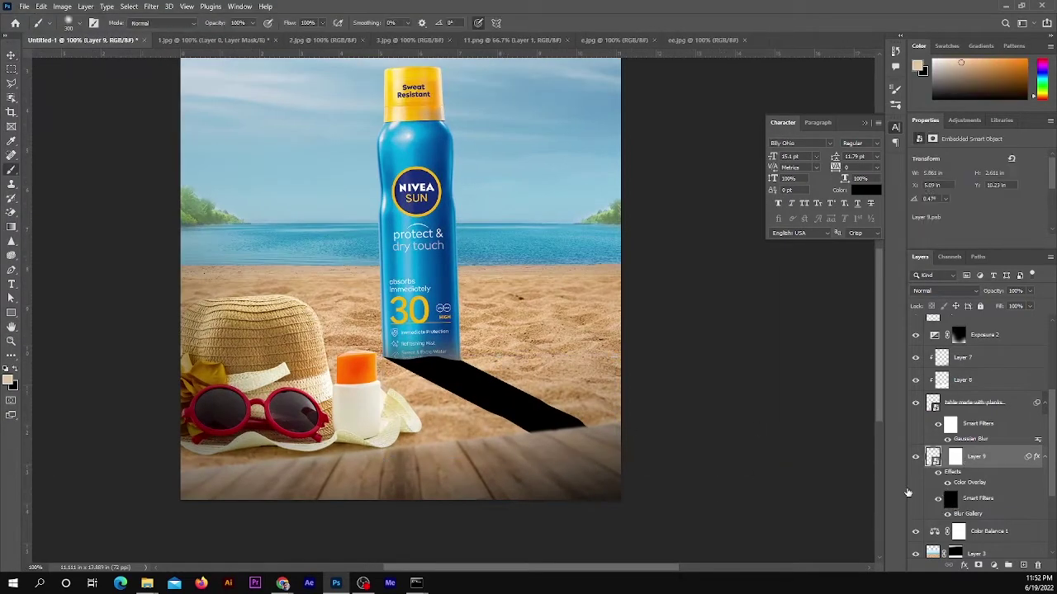
Step: Paint white on the blur's filter mask to soften the shadow around the bottle
{"action": "left_click", "coordinate": [950, 498]}
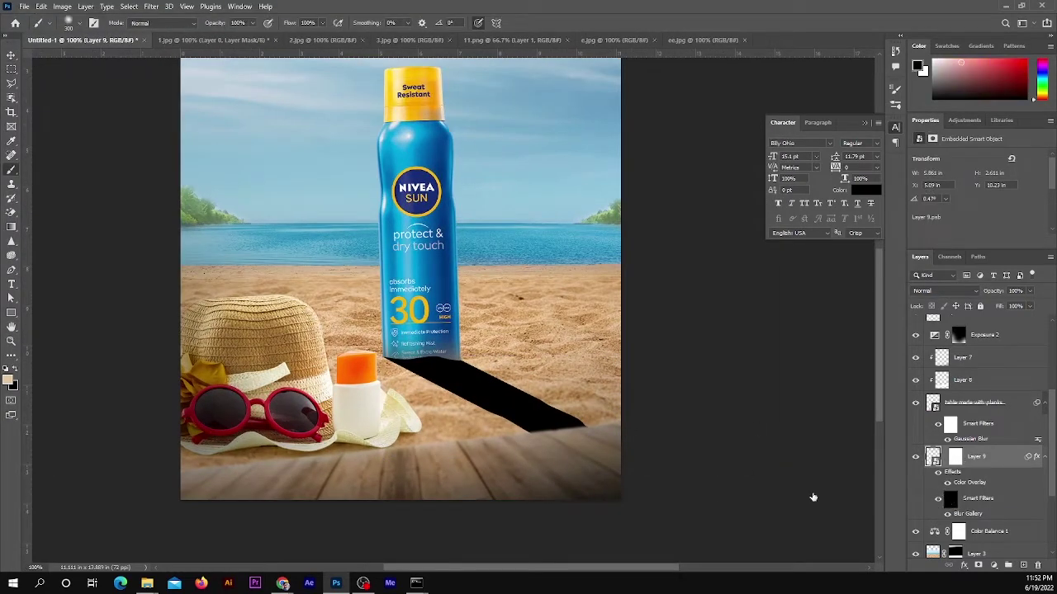
{"action": "left_click", "coordinate": [16, 374]}
{"action": "mouse_move", "coordinate": [503, 388]}
{"action": "left_mouse_down"}
{"action": "mouse_move", "coordinate": [543, 402]}
{"action": "mouse_move", "coordinate": [413, 459]}
{"action": "left_mouse_up"}
{"action": "scroll", "coordinate": [446, 412], "scroll_direction": "up", "scroll_amount": 1}
{"action": "scroll", "coordinate": [446, 412], "scroll_direction": "up", "scroll_amount": 1}
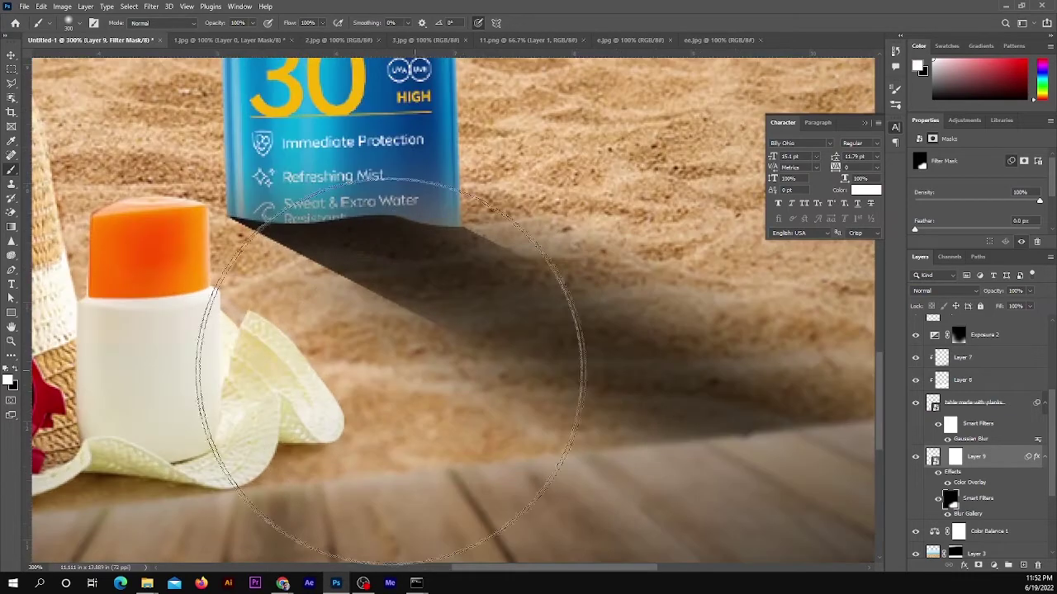
{"action": "key", "text": "bracketleft"}
{"action": "key", "text": "bracketleft"}
{"action": "key", "text": "bracketleft"}
{"action": "mouse_move", "coordinate": [448, 331]}
{"action": "left_mouse_down"}
{"action": "mouse_move", "coordinate": [342, 284]}
{"action": "mouse_move", "coordinate": [266, 276]}
{"action": "left_mouse_up"}
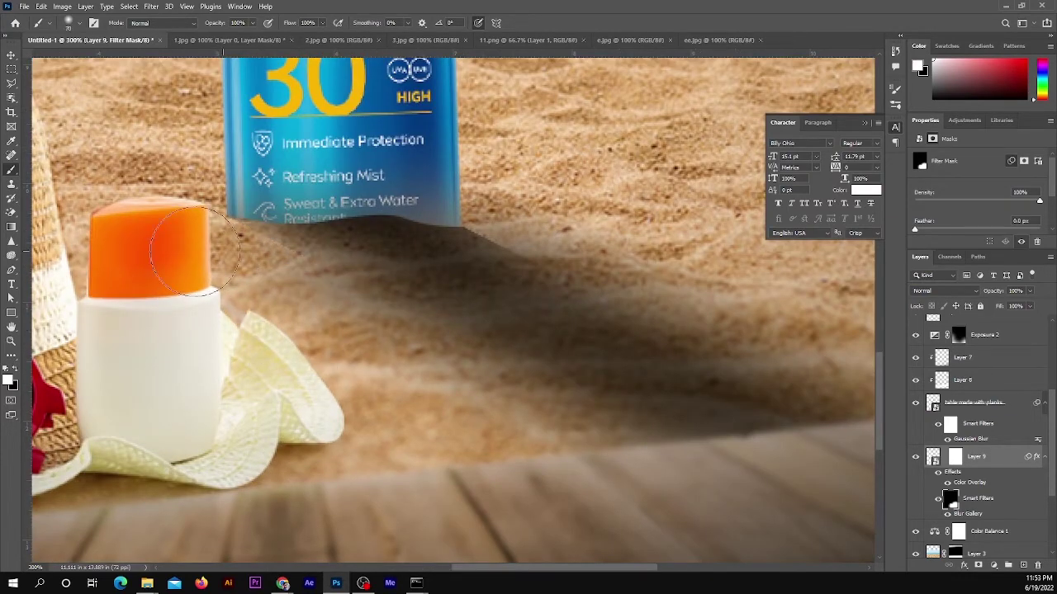
{"action": "left_click_drag", "start_coordinate": [488, 247], "coordinate": [549, 237]}
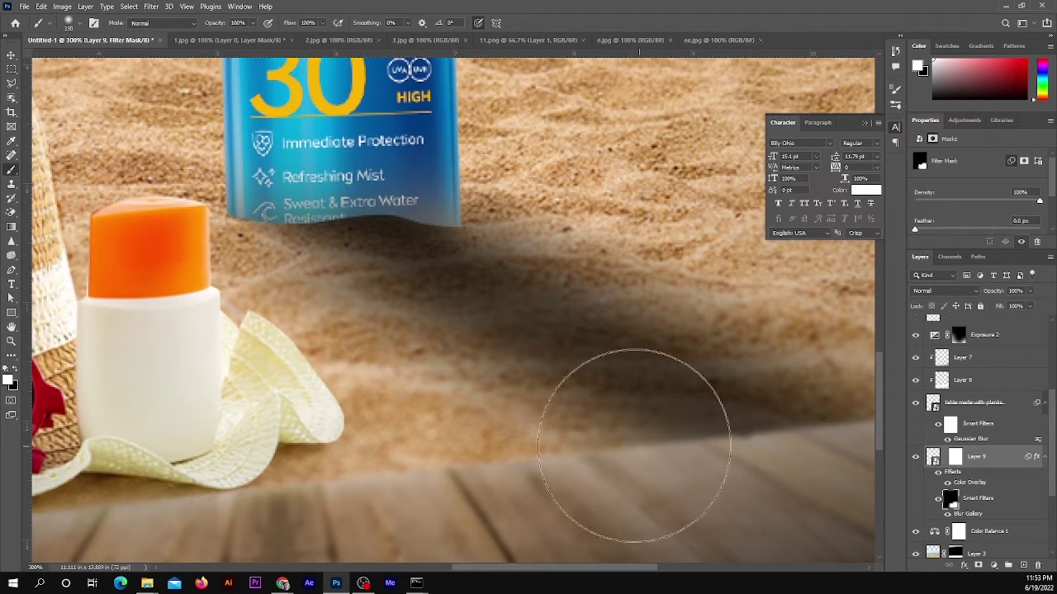
{"action": "scroll", "coordinate": [413, 405], "scroll_direction": "down", "scroll_amount": 5}
{"action": "key", "text": "ctrl+1"}
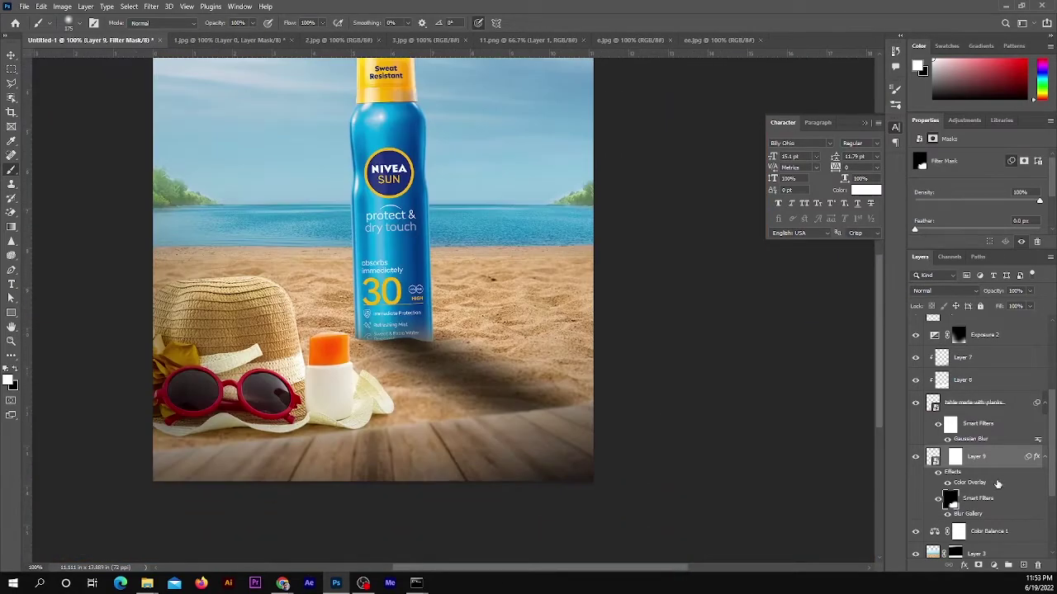
Step: Set the shadow's Blend If sliders so it fades over the lighter sand
{"action": "right_click", "coordinate": [994, 463]}
{"action": "left_click", "coordinate": [899, 86]}
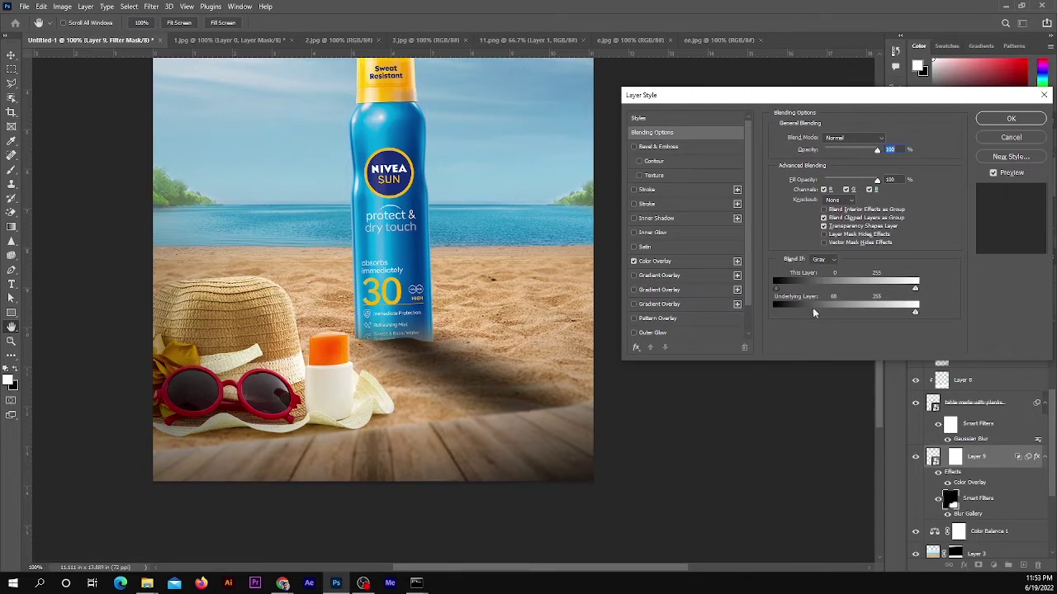
{"action": "left_click_drag", "start_coordinate": [774, 311], "coordinate": [780, 312]}
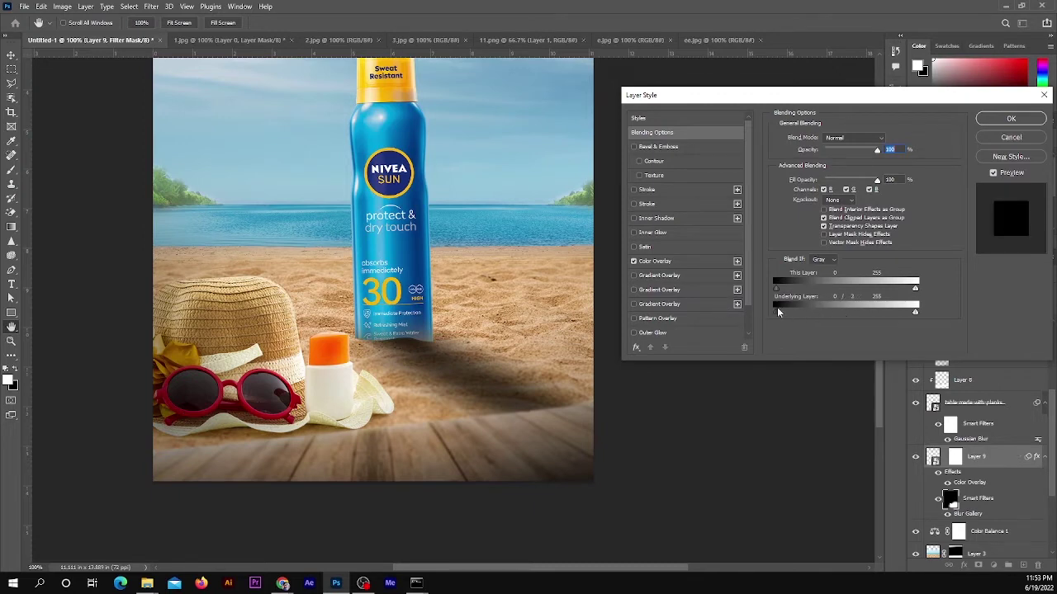
{"action": "left_click_drag", "start_coordinate": [915, 314], "coordinate": [879, 312]}
{"action": "left_click", "coordinate": [990, 140]}
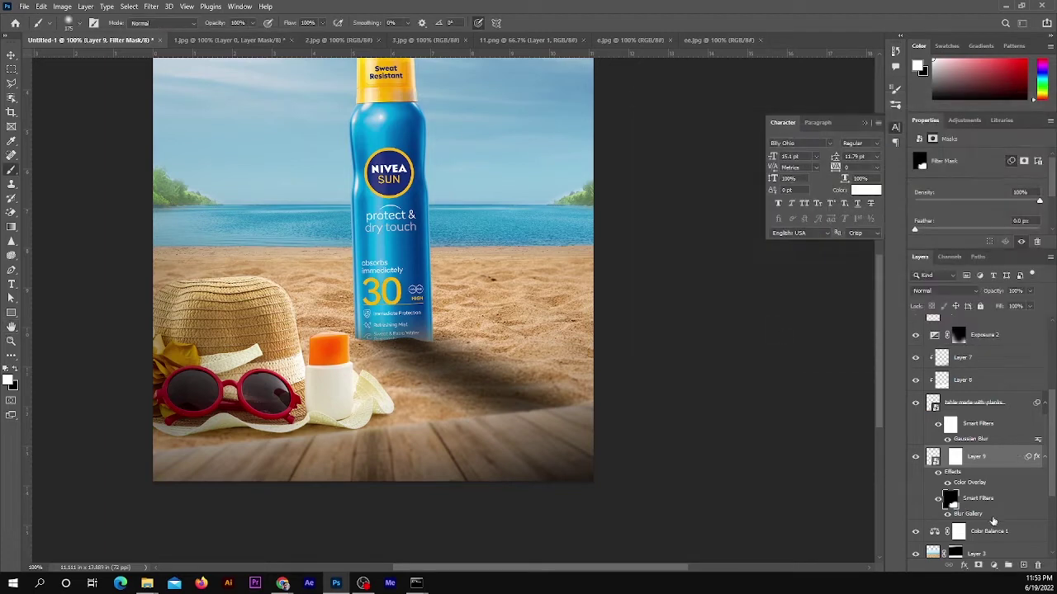
Step: Paint black with a larger brush to fade the shadow's right end
{"action": "key", "text": "bracketright"}
{"action": "key", "text": "bracketright"}
{"action": "key", "text": "bracketright"}
{"action": "key", "text": "x"}
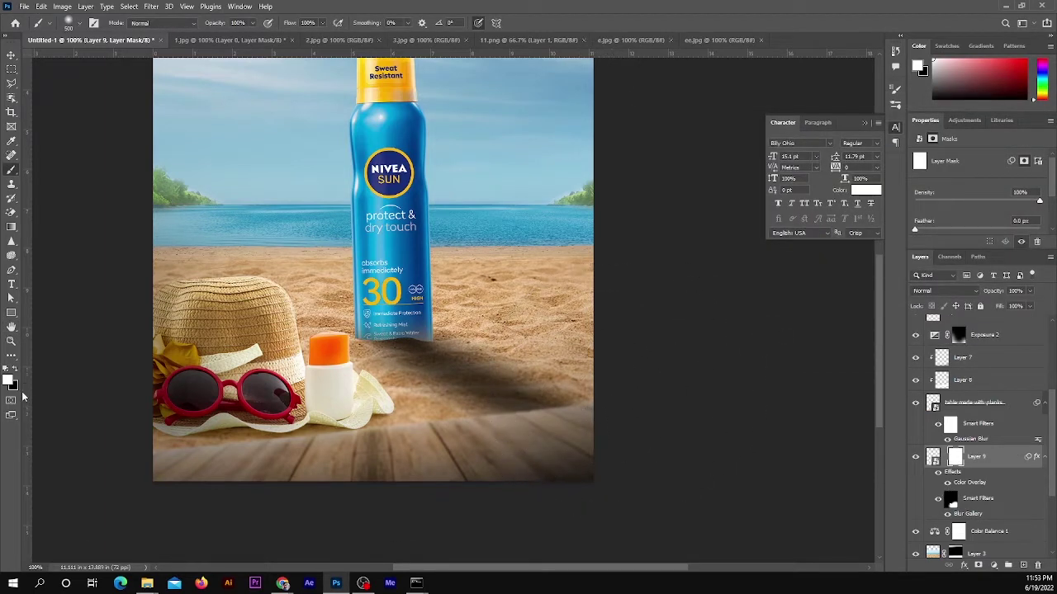
{"action": "mouse_move", "coordinate": [584, 397]}
{"action": "left_mouse_down"}
{"action": "mouse_move", "coordinate": [578, 353]}
{"action": "mouse_move", "coordinate": [519, 472]}
{"action": "mouse_move", "coordinate": [571, 488]}
{"action": "left_mouse_up"}
{"action": "key", "text": "ctrl+minus"}
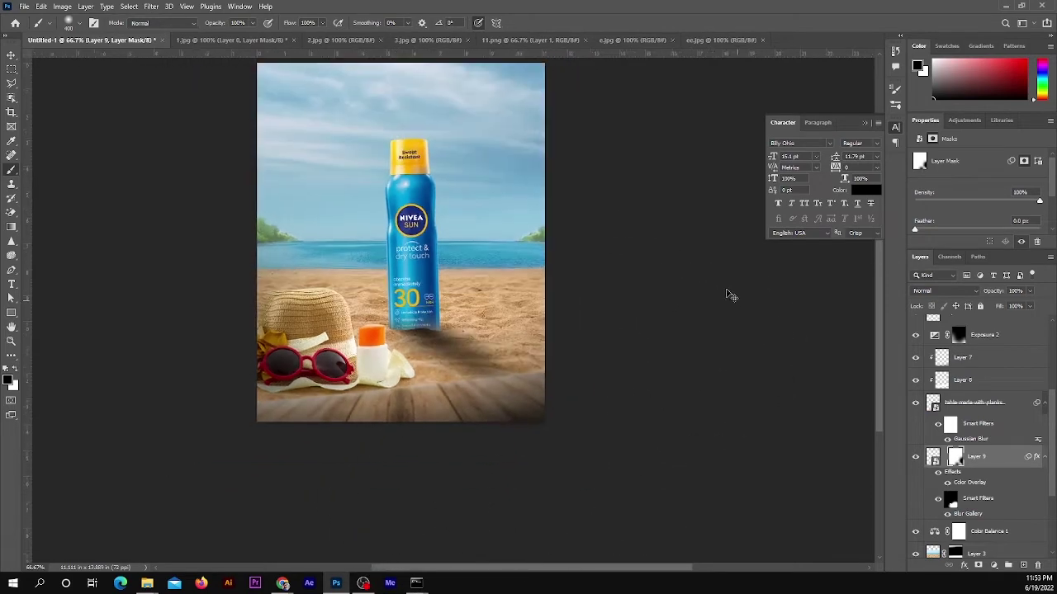
{"action": "key", "text": "v"}
{"action": "key", "text": "ctrl+plus"}
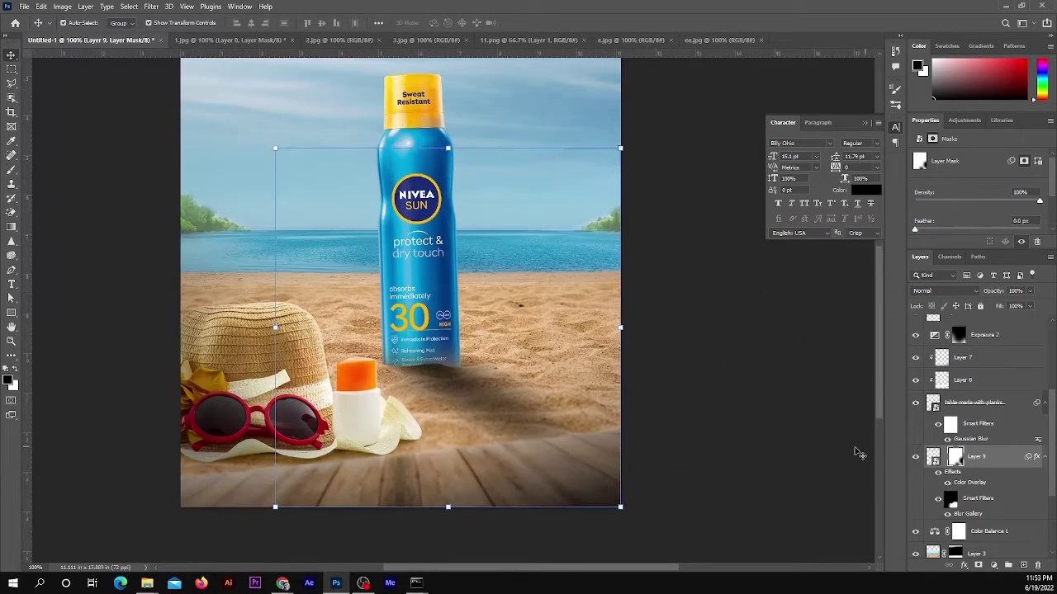
Step: Select the bottle layer, Layer 9 copy, and open the adjustment layer list
{"action": "left_click", "coordinate": [956, 500]}
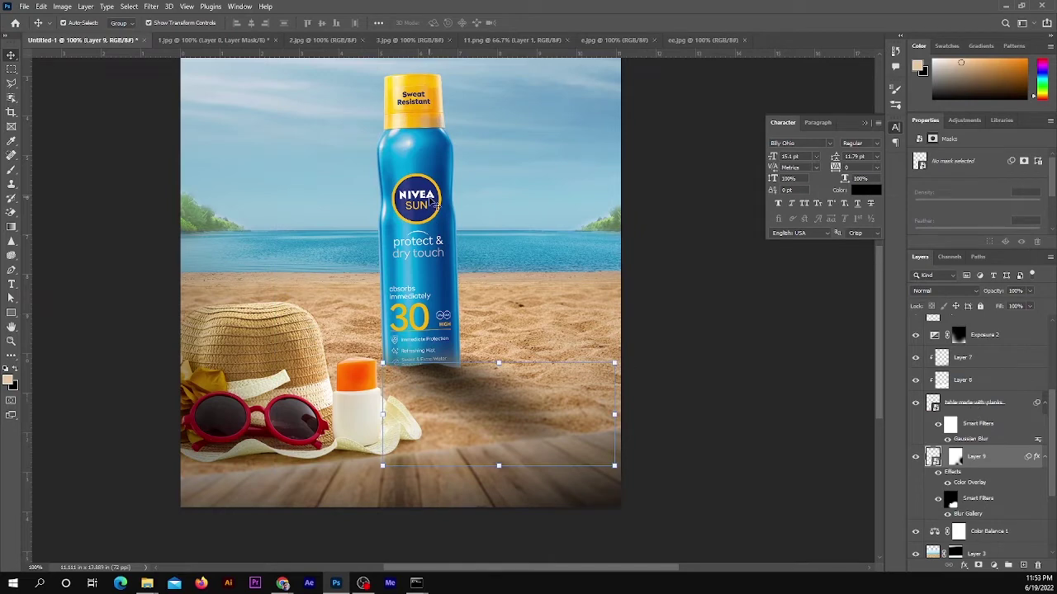
{"action": "left_click", "coordinate": [432, 202]}
{"action": "left_click", "coordinate": [994, 565]}
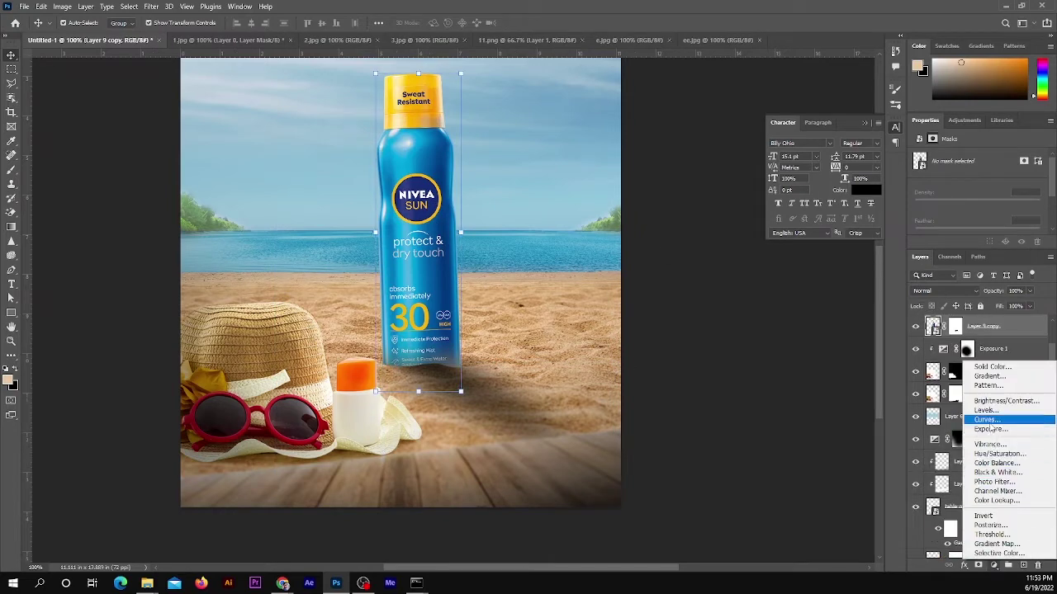
Step: Add Curves 1 with black point raised to 50, an inverted mask and a white brush
{"action": "left_click", "coordinate": [987, 420]}
{"action": "left_click", "coordinate": [1049, 46]}
{"action": "left_click", "coordinate": [1008, 242]}
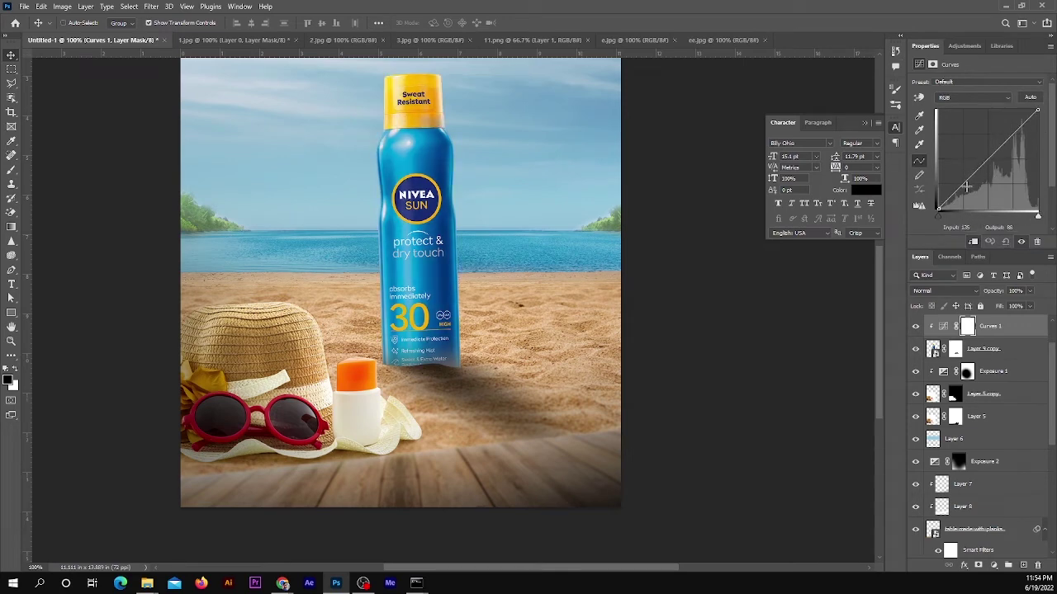
{"action": "left_click_drag", "start_coordinate": [939, 210], "coordinate": [953, 211]}
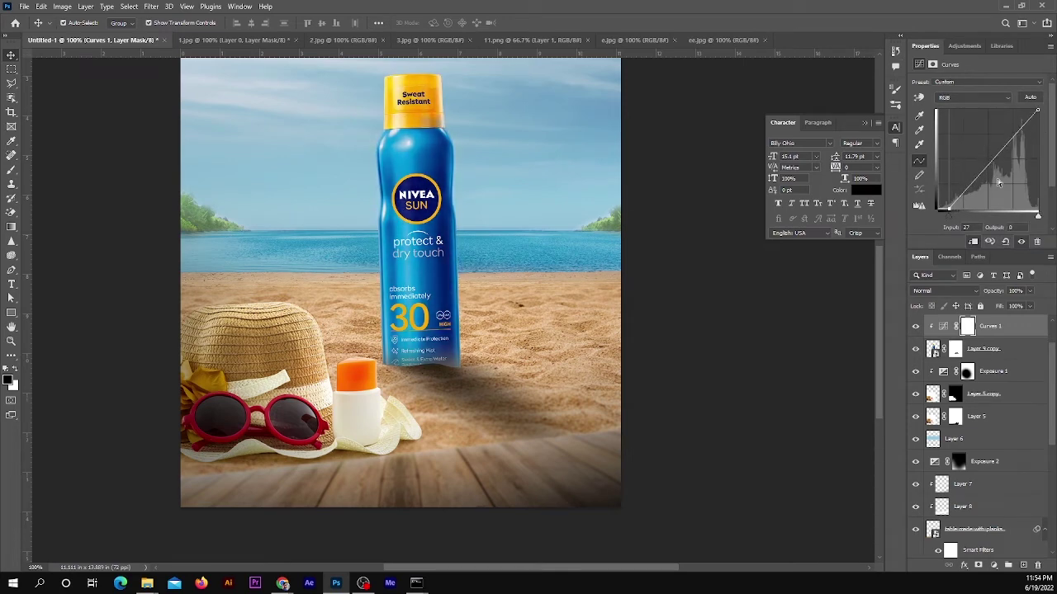
{"action": "left_click", "coordinate": [967, 326]}
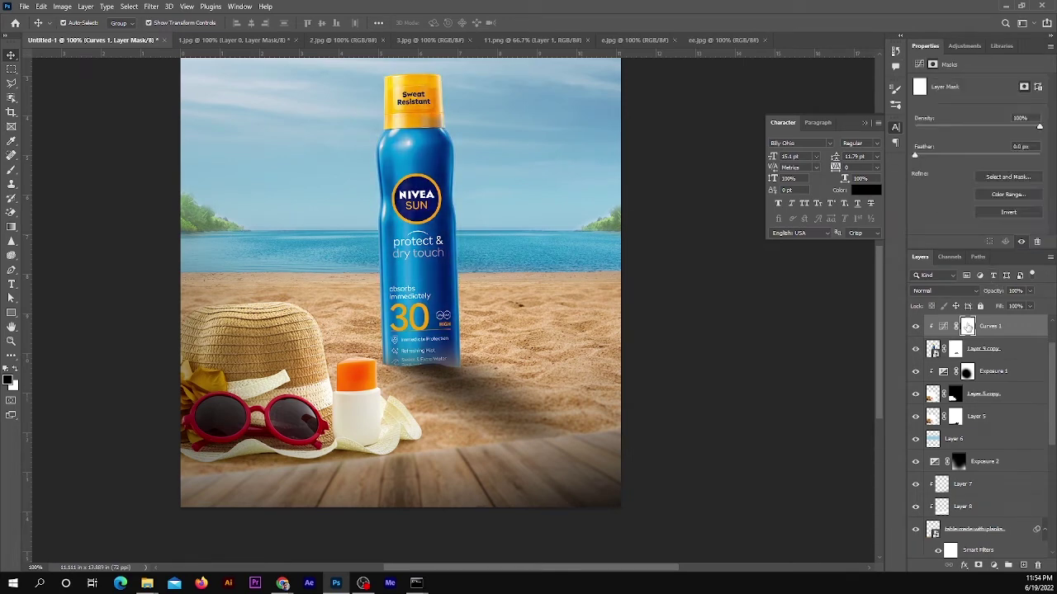
{"action": "key", "text": "ctrl+i"}
{"action": "key", "text": "b"}
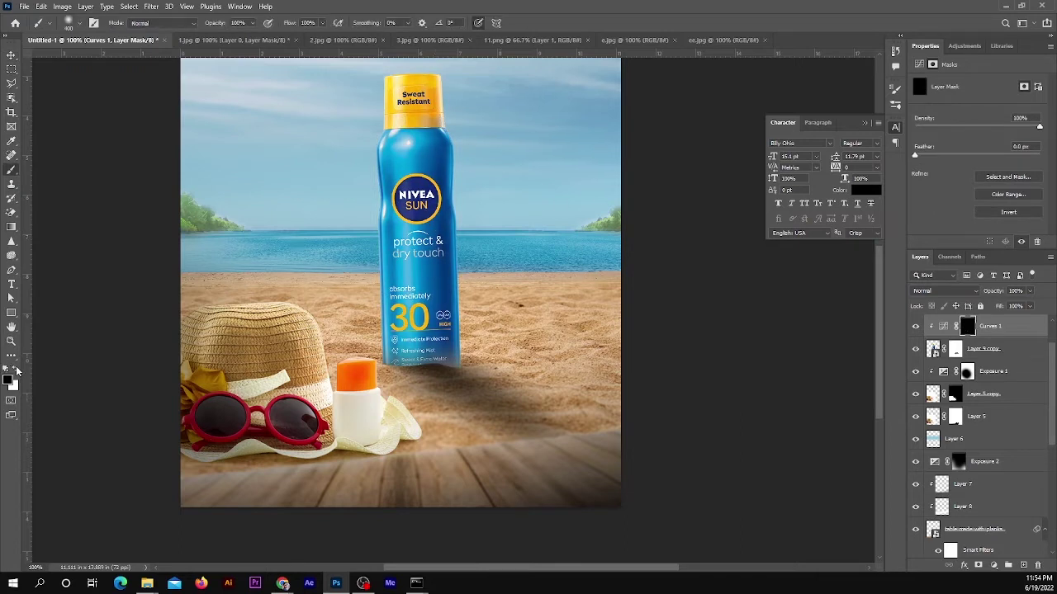
{"action": "left_click", "coordinate": [16, 372]}
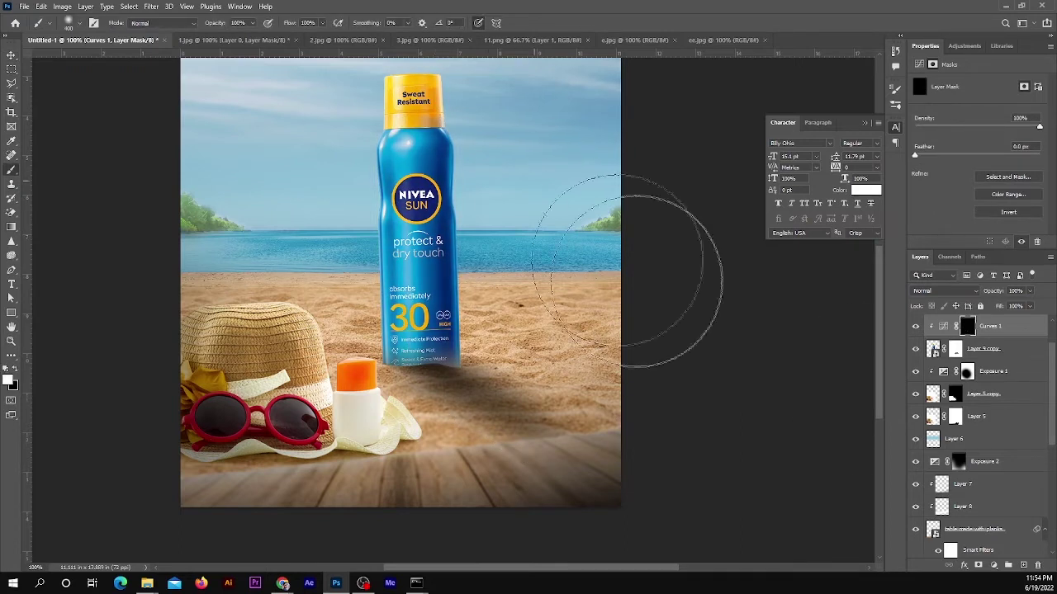
Step: Add a clipped, brightening Curves 2 with inverted mask and paint highlights on the bottle's sides
{"action": "left_click", "coordinate": [982, 348]}
{"action": "left_click", "coordinate": [994, 565]}
{"action": "left_click", "coordinate": [991, 431]}
{"action": "key", "text": "ctrl+alt+g"}
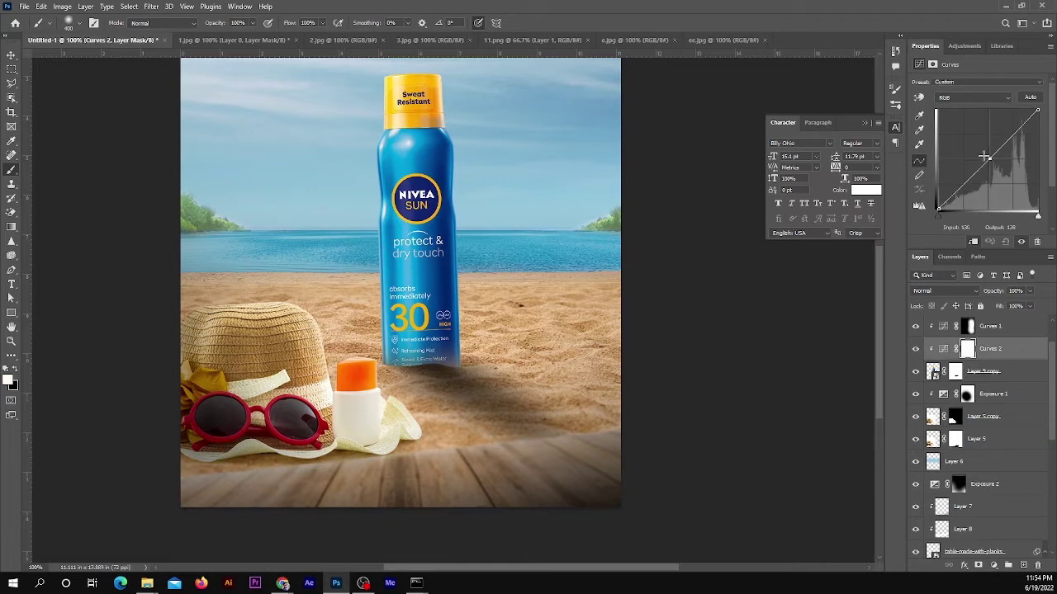
{"action": "left_click_drag", "start_coordinate": [974, 174], "coordinate": [974, 152]}
{"action": "left_click", "coordinate": [968, 348]}
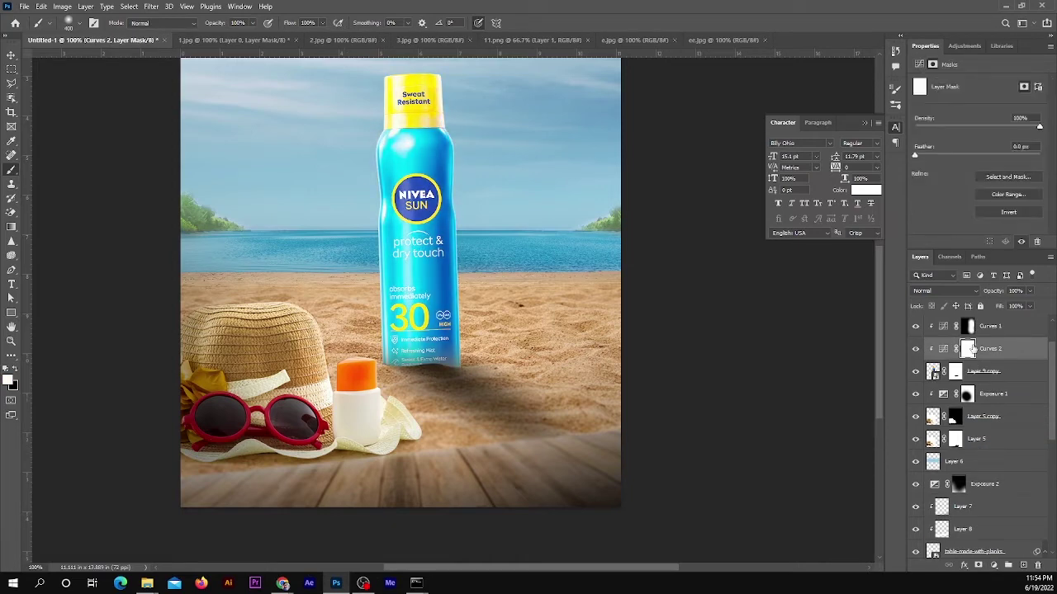
{"action": "key", "text": "ctrl+i"}
{"action": "left_click_drag", "start_coordinate": [408, 99], "coordinate": [409, 355]}
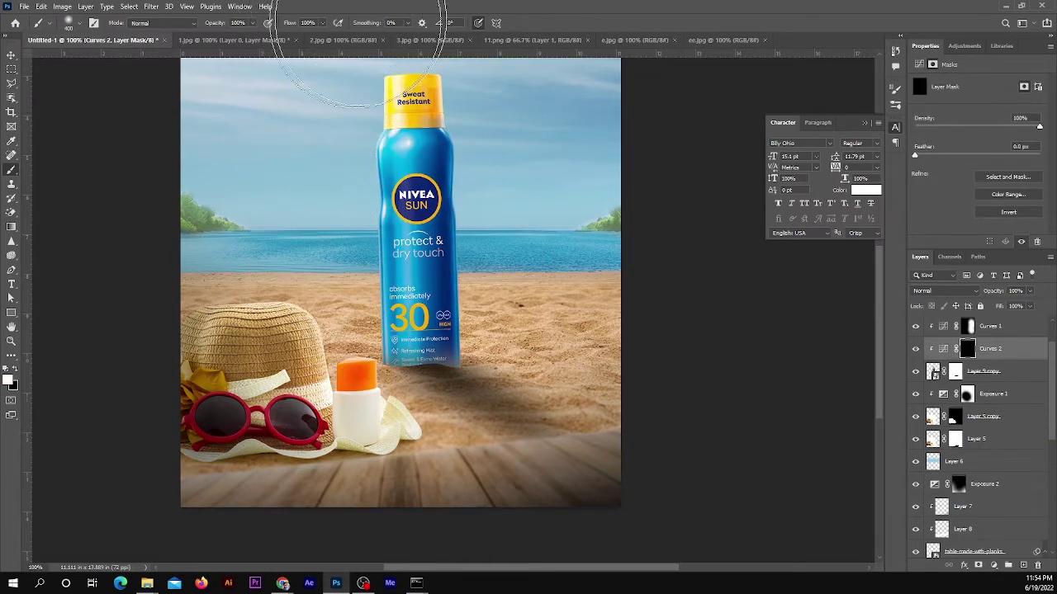
{"action": "left_click_drag", "start_coordinate": [293, 312], "coordinate": [248, 130]}
Step: Zoom out to preview the lighting, then reselect the bottle layer, Layer 9 copy
{"action": "key", "text": "ctrl+minus"}
{"action": "key", "text": "ctrl+minus"}
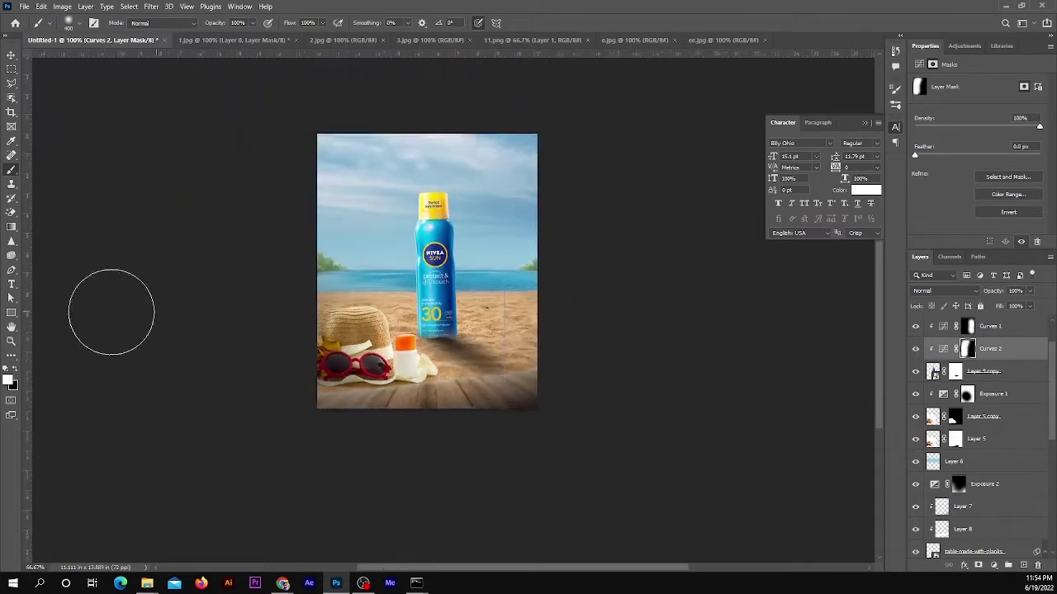
{"action": "key", "text": "v"}
{"action": "left_click", "coordinate": [606, 402]}
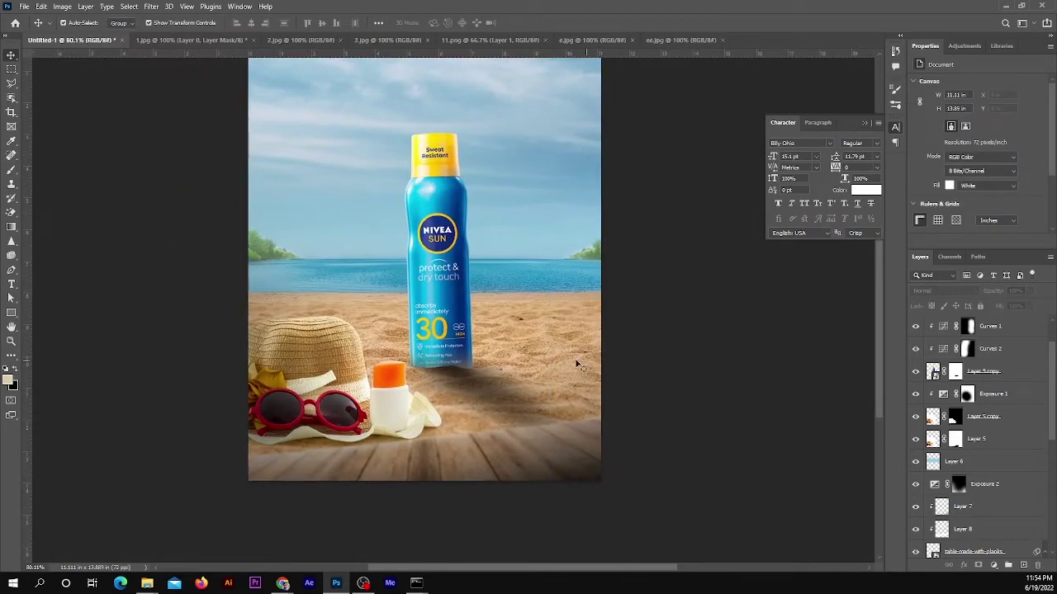
{"action": "scroll", "coordinate": [578, 364], "scroll_direction": "up", "scroll_amount": 1}
{"action": "scroll", "coordinate": [983, 406], "scroll_direction": "up", "scroll_amount": 2}
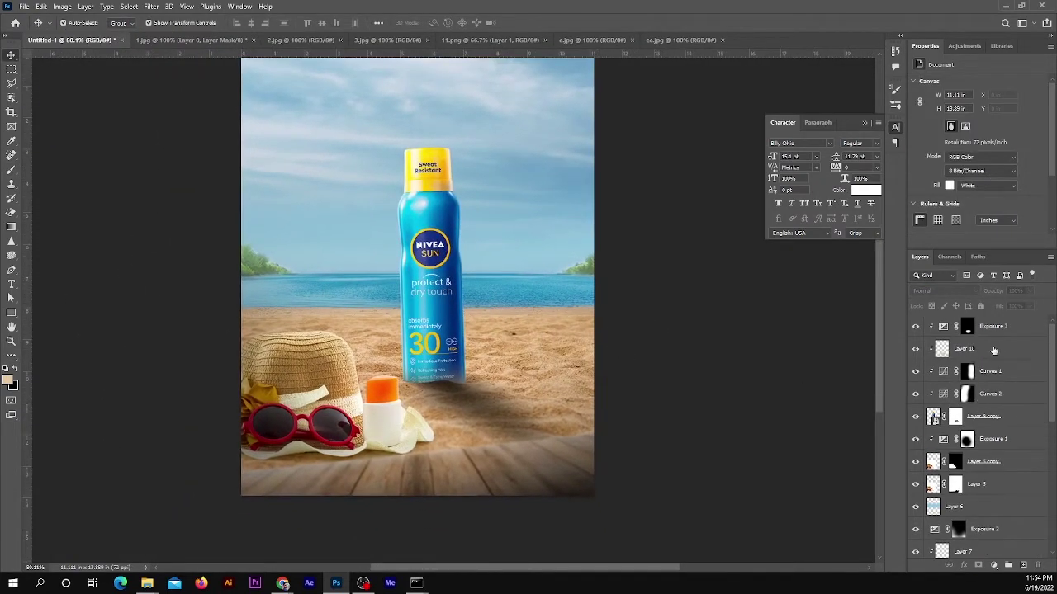
{"action": "left_click", "coordinate": [1004, 327]}
{"action": "left_click", "coordinate": [989, 372]}
{"action": "left_click", "coordinate": [980, 416]}
Step: Add an Exposure 4 adjustment at -1.56 with an inverted mask, ready to brush
{"action": "left_click", "coordinate": [992, 565]}
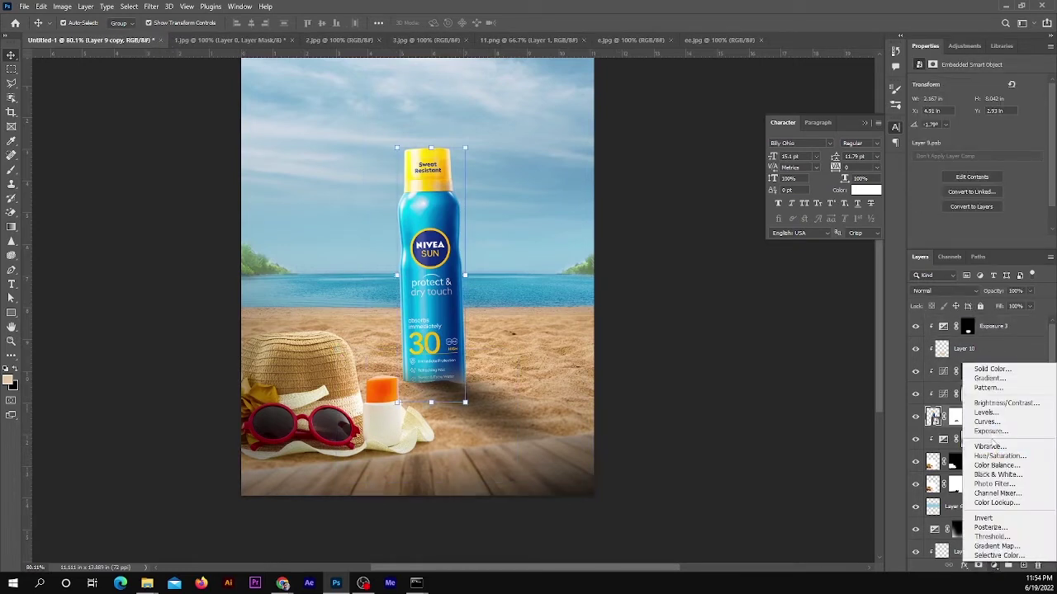
{"action": "left_click", "coordinate": [993, 433]}
{"action": "left_click_drag", "start_coordinate": [977, 108], "coordinate": [961, 109]}
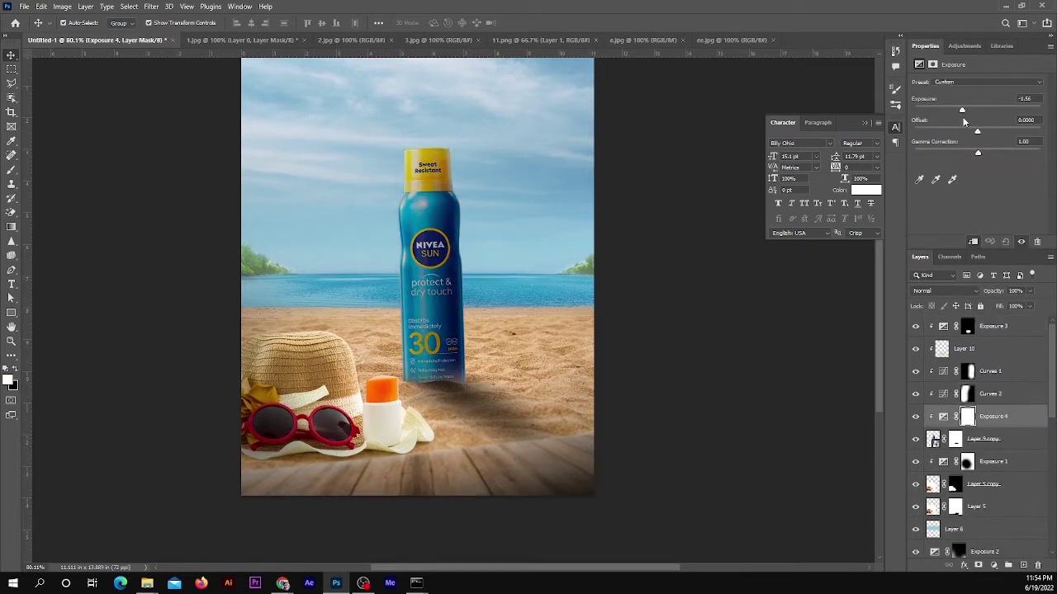
{"action": "left_click", "coordinate": [968, 417]}
{"action": "key", "text": "ctrl+i"}
{"action": "key", "text": "b"}
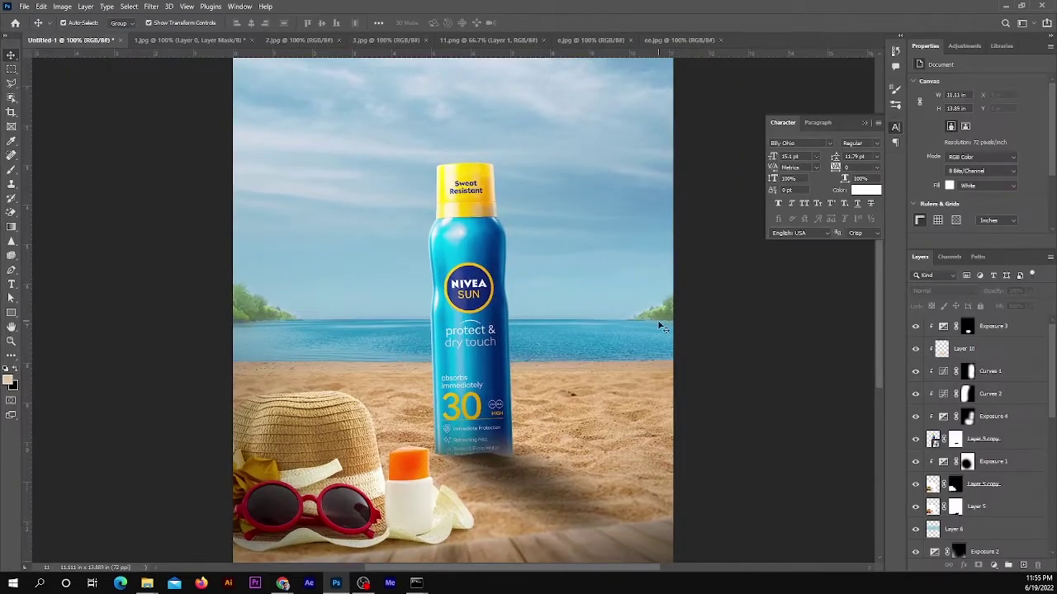
Step: Search Google Images for 'lens flare' in Chrome
{"action": "left_click", "coordinate": [288, 588]}
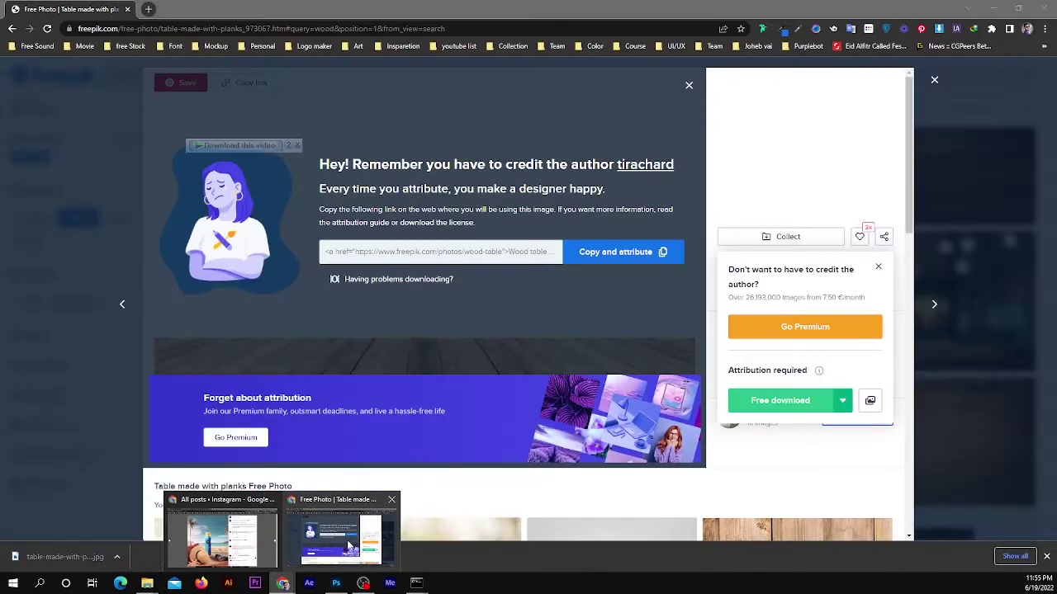
{"action": "left_click", "coordinate": [336, 547]}
{"action": "left_click", "coordinate": [147, 10]}
{"action": "type", "text": "lens"}
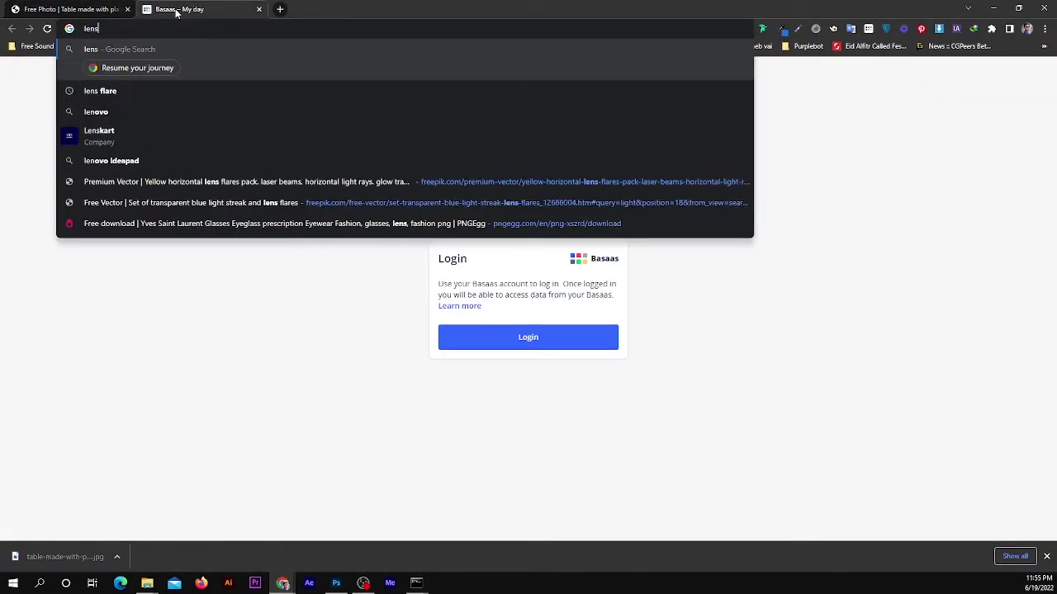
{"action": "type", "text": "t flare"}
{"action": "key", "text": "Return"}
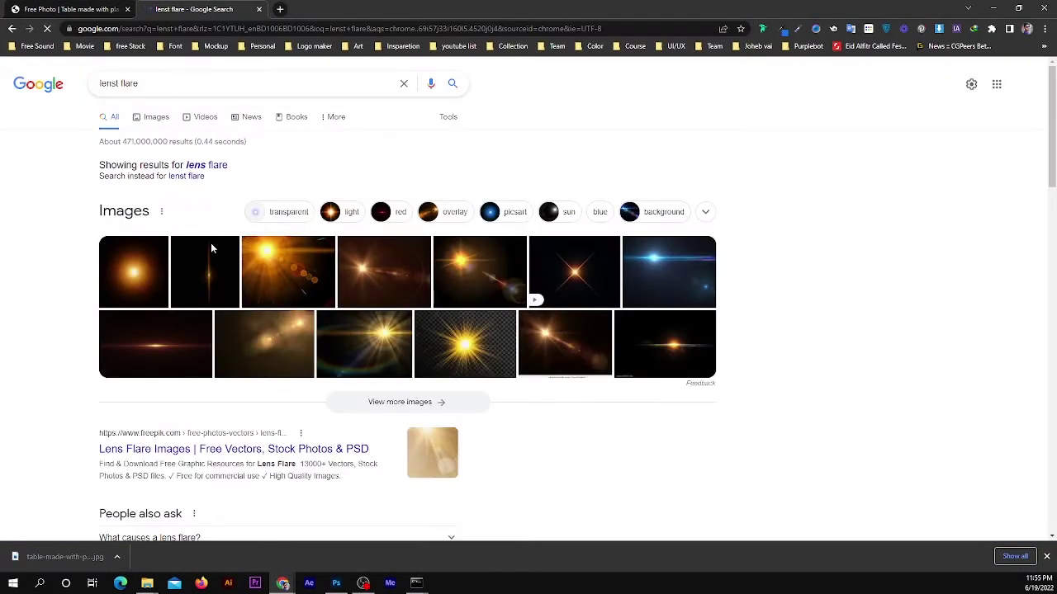
{"action": "left_click", "coordinate": [198, 319]}
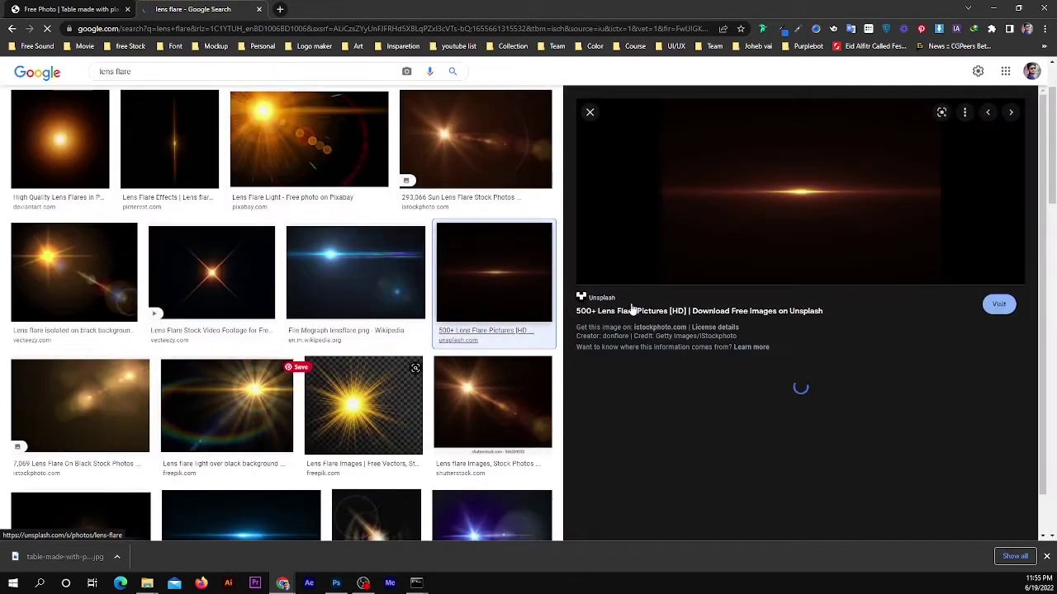
Step: Open the horizontal golden lens flare result and copy the image
{"action": "left_click", "coordinate": [625, 427]}
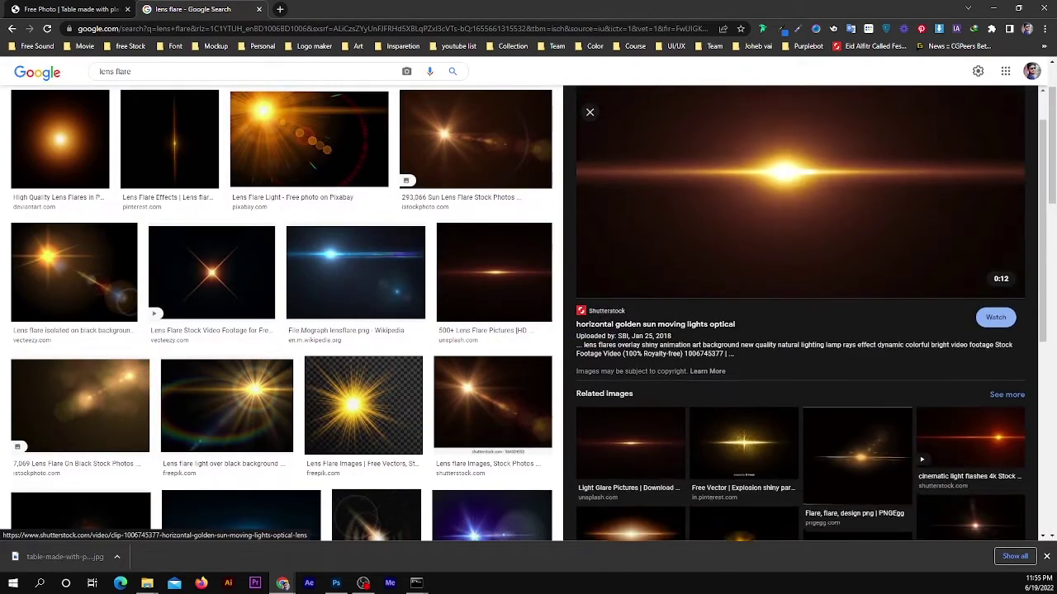
{"action": "scroll", "coordinate": [826, 413], "scroll_direction": "down", "scroll_amount": 1}
{"action": "left_click", "coordinate": [972, 460]}
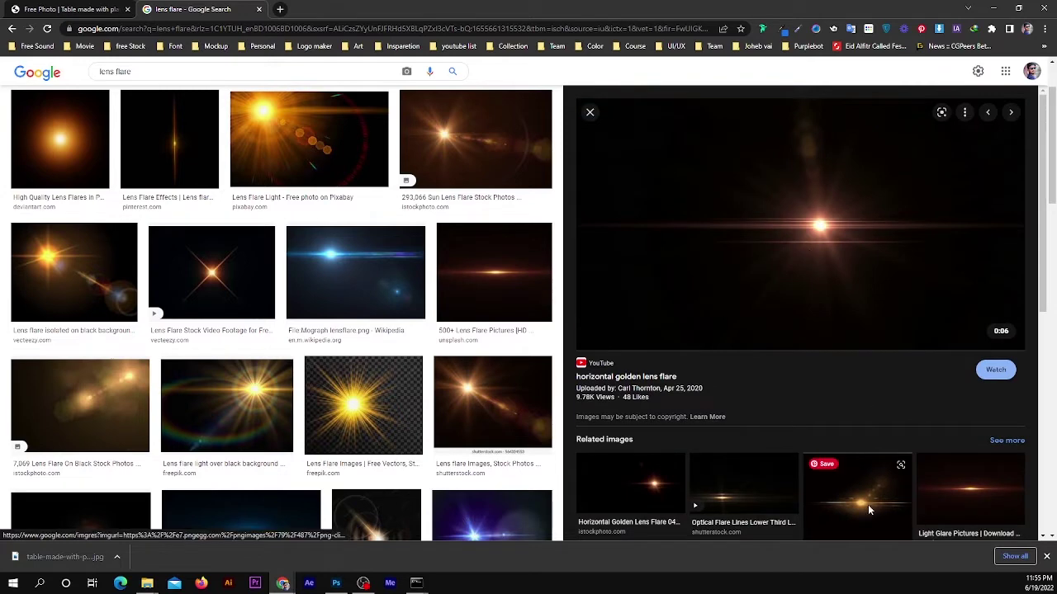
{"action": "left_click", "coordinate": [868, 502]}
{"action": "scroll", "coordinate": [799, 443], "scroll_direction": "down", "scroll_amount": 3}
{"action": "left_click", "coordinate": [756, 379]}
{"action": "right_click", "coordinate": [810, 208]}
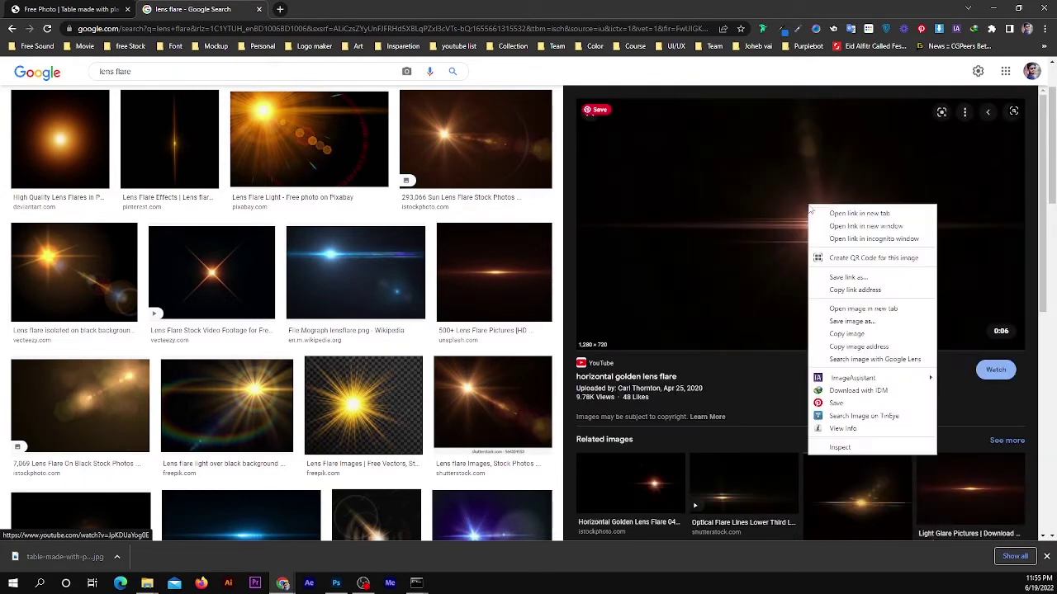
{"action": "left_click", "coordinate": [846, 334]}
Step: Paste the lens flare into the Nivea composition as a Screen-blended layer
{"action": "left_click", "coordinate": [336, 583]}
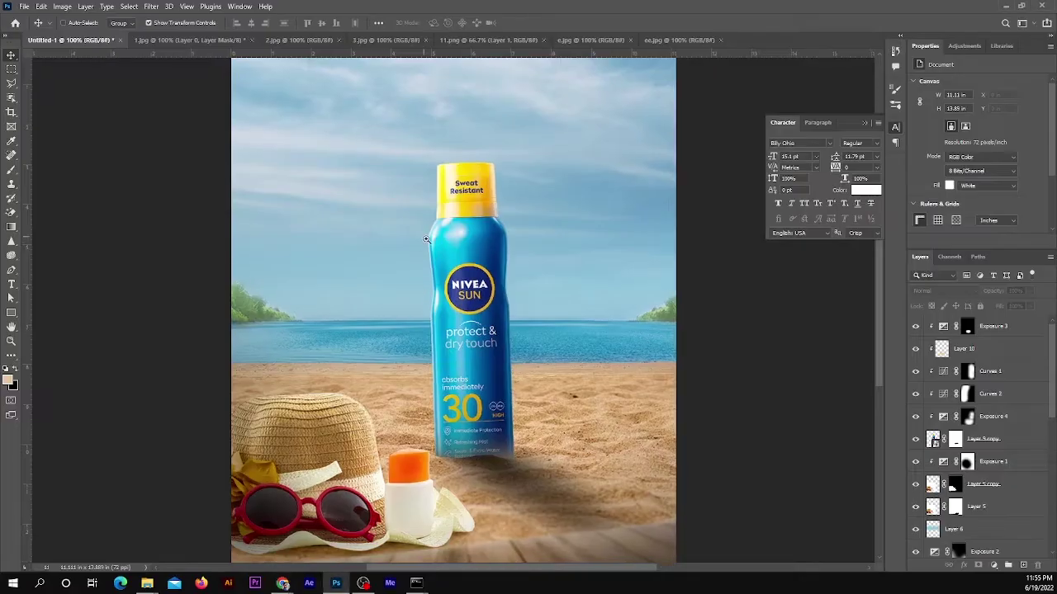
{"action": "key", "text": "ctrl+minus"}
{"action": "key", "text": "ctrl+v"}
{"action": "left_click", "coordinate": [956, 294]}
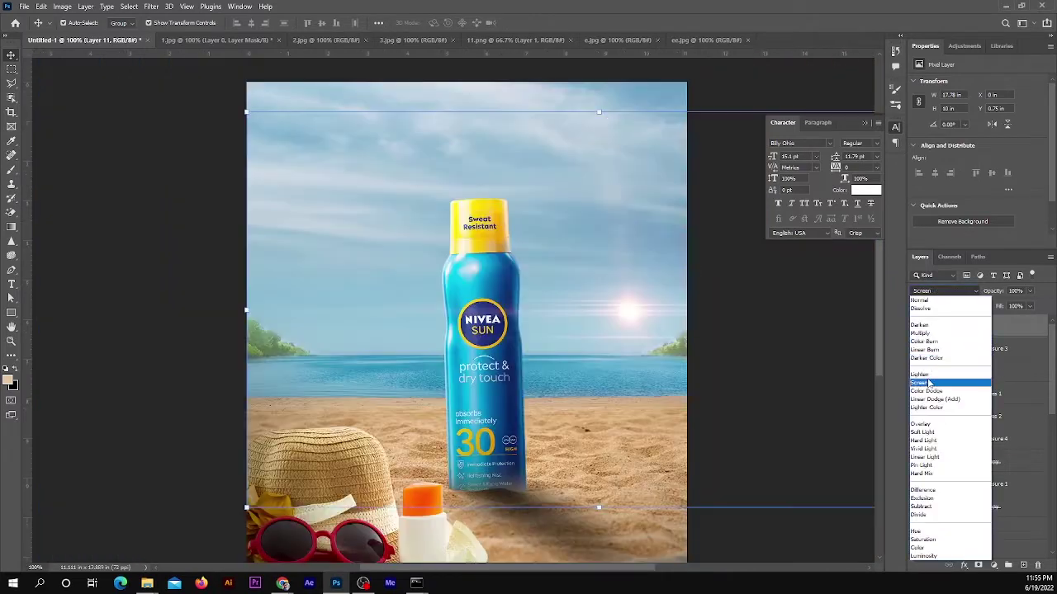
{"action": "left_click", "coordinate": [941, 378]}
Step: Rotate the flare to -90° and scale it onto the bottle's left edge
{"action": "mouse_move", "coordinate": [670, 267]}
{"action": "left_mouse_down"}
{"action": "mouse_move", "coordinate": [701, 295]}
{"action": "mouse_move", "coordinate": [297, 124]}
{"action": "left_mouse_up"}
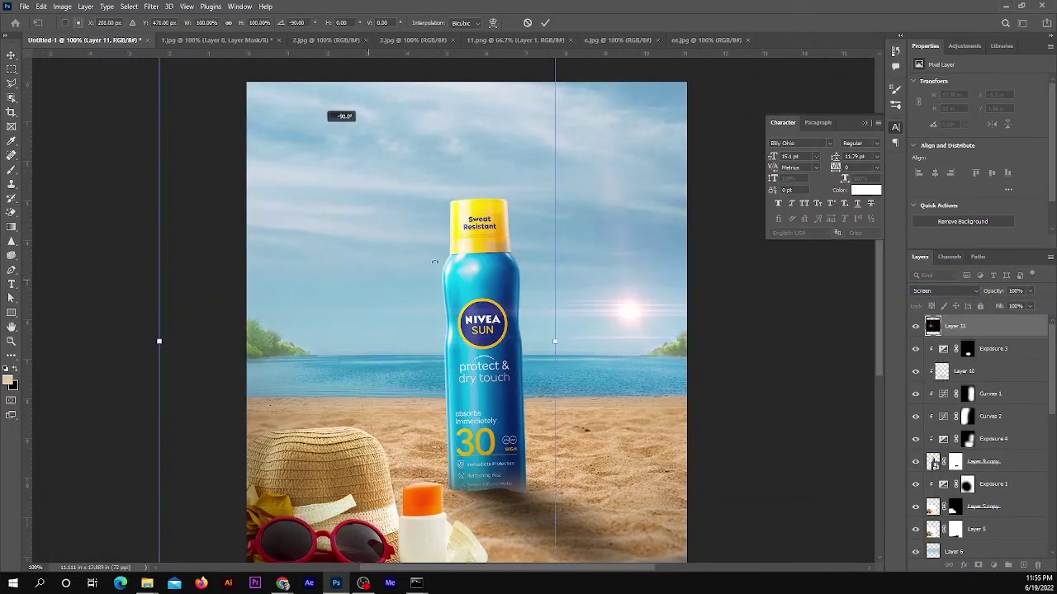
{"action": "left_click_drag", "start_coordinate": [355, 314], "coordinate": [450, 310]}
{"action": "mouse_move", "coordinate": [641, 300]}
{"action": "left_mouse_down"}
{"action": "mouse_move", "coordinate": [546, 274]}
{"action": "mouse_move", "coordinate": [532, 287]}
{"action": "left_mouse_up"}
{"action": "mouse_move", "coordinate": [512, 303]}
{"action": "left_mouse_down"}
{"action": "mouse_move", "coordinate": [510, 285]}
{"action": "mouse_move", "coordinate": [547, 281]}
{"action": "left_mouse_up"}
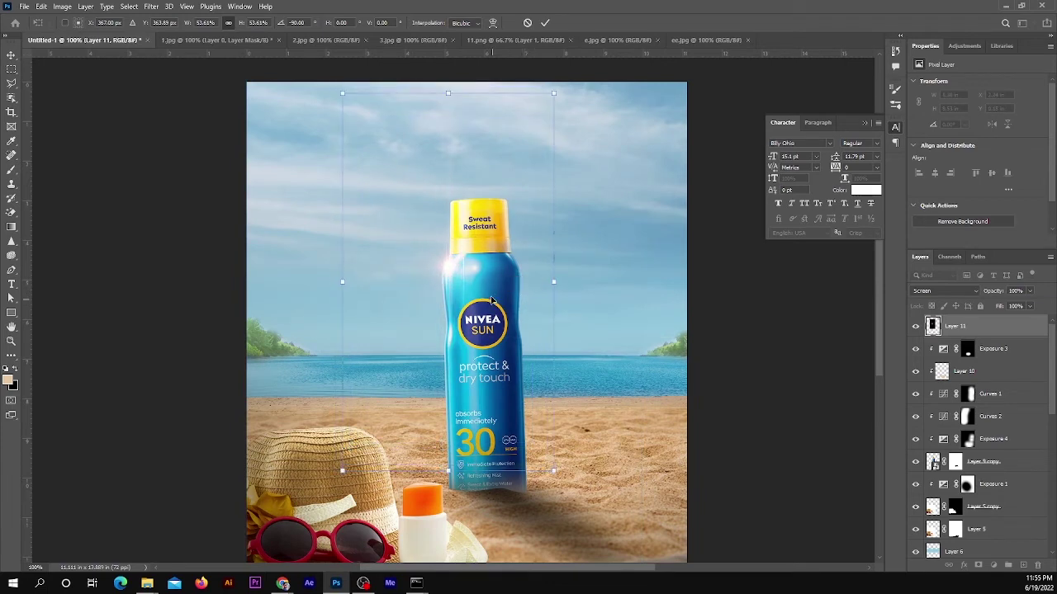
{"action": "key", "text": "Return"}
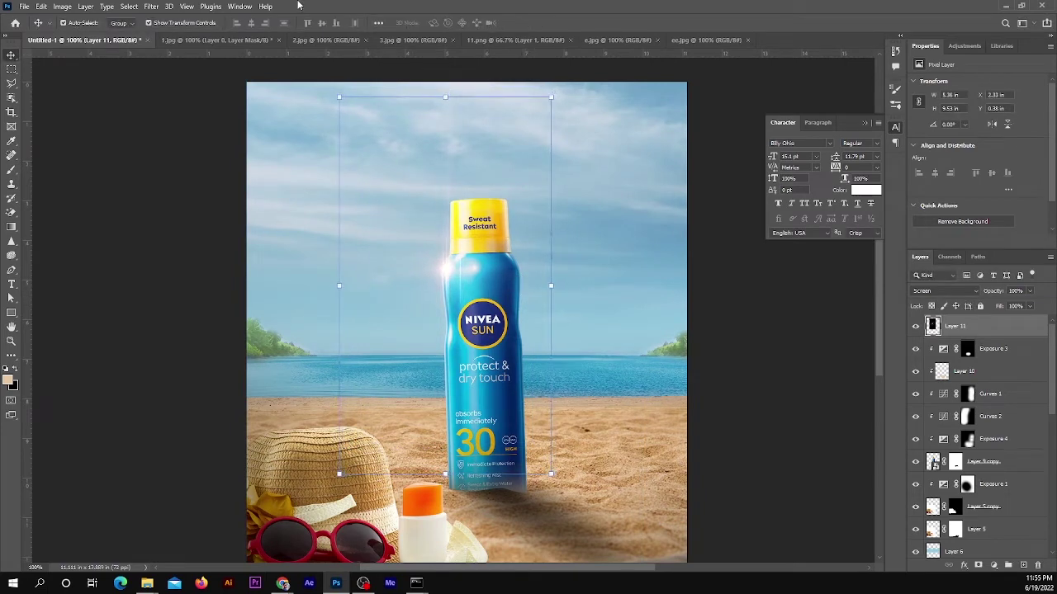
Step: Soften the flare with a 2 px Gaussian Blur and colourise it via Hue/Saturation
{"action": "left_click", "coordinate": [151, 7]}
{"action": "left_click", "coordinate": [318, 196]}
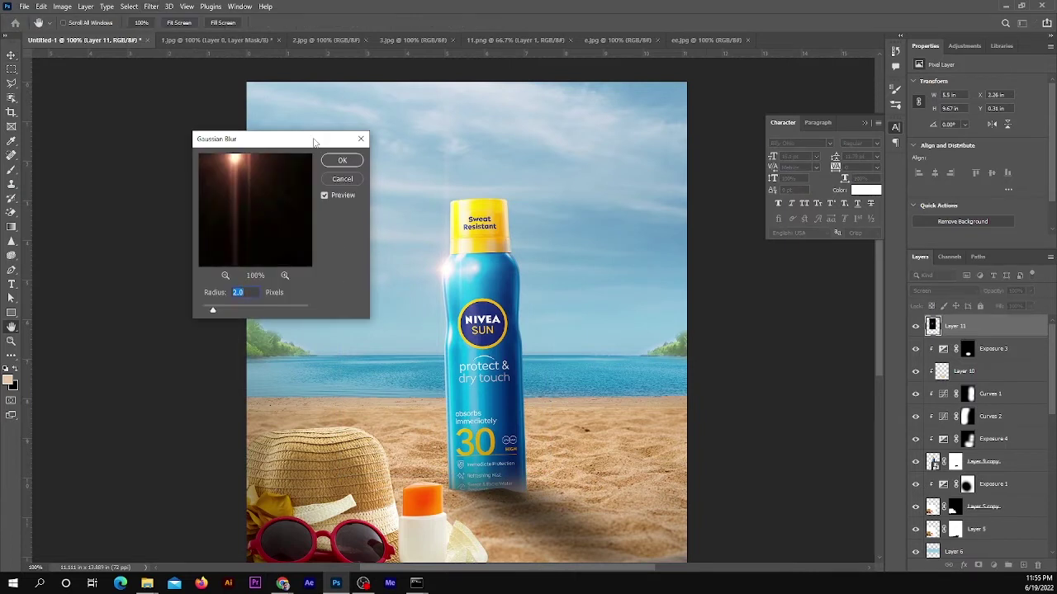
{"action": "left_click", "coordinate": [835, 138]}
{"action": "key", "text": "ctrl+u"}
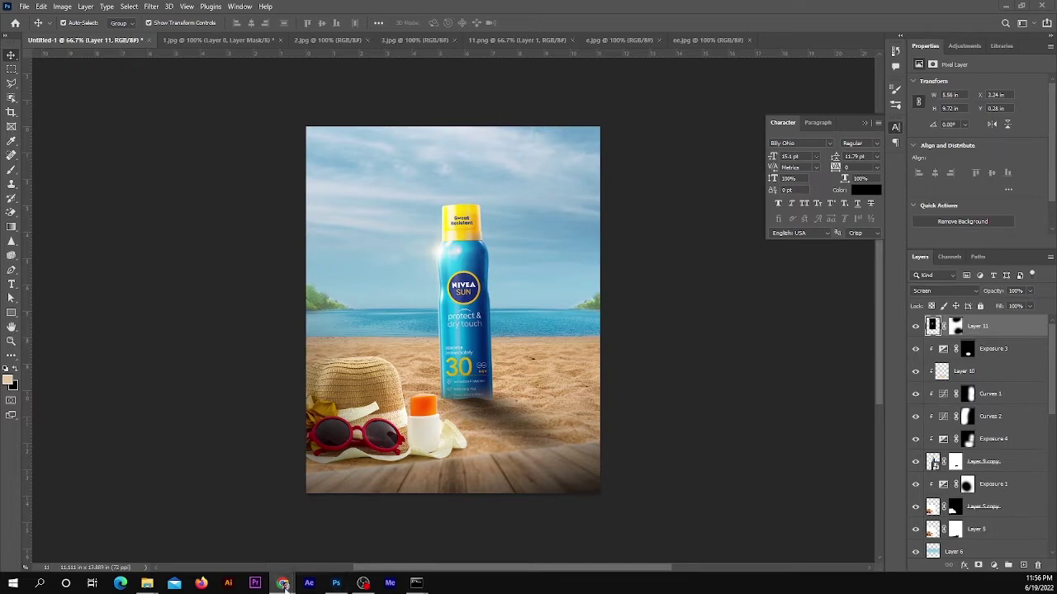
{"action": "left_click", "coordinate": [283, 584]}
Step: Search Google Images for 'leaf png'
{"action": "left_click", "coordinate": [280, 9]}
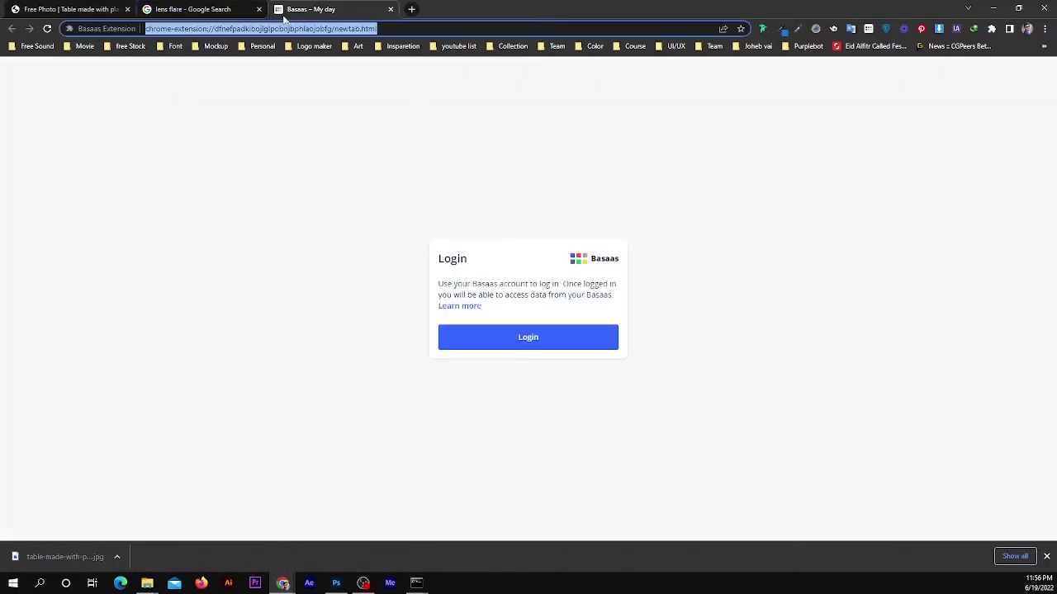
{"action": "left_click", "coordinate": [192, 9]}
{"action": "type", "text": "leaf"}
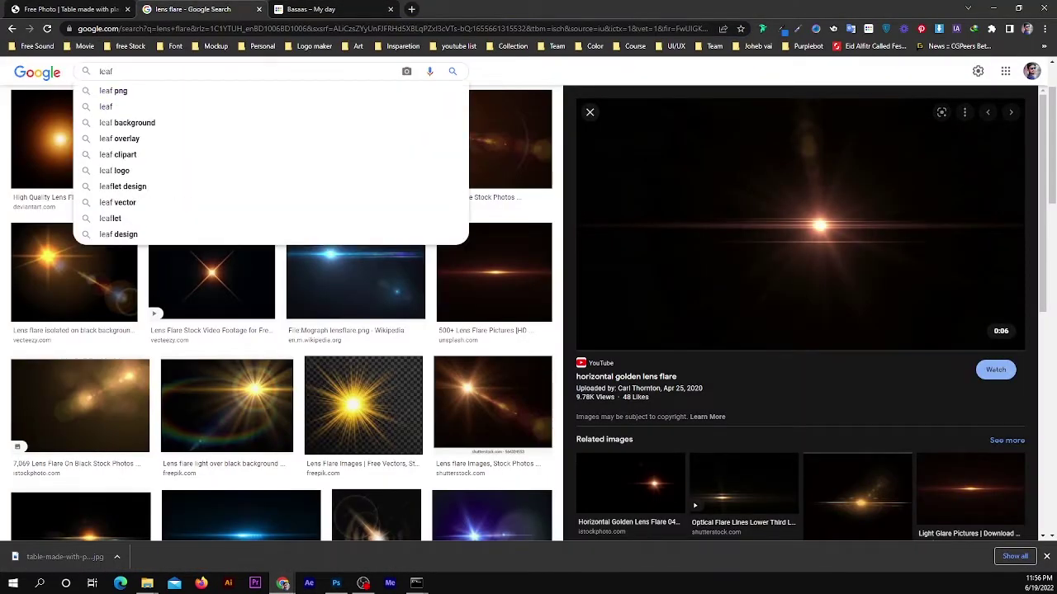
{"action": "key", "text": "Down"}
{"action": "key", "text": "Return"}
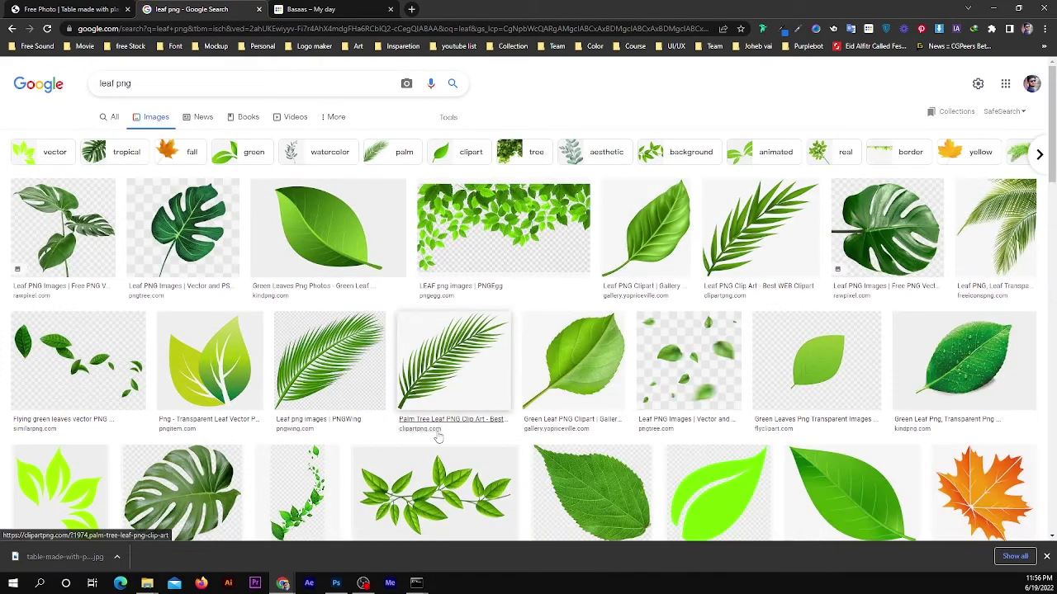
{"action": "scroll", "coordinate": [437, 438], "scroll_direction": "down", "scroll_amount": 1}
Step: Open the PNG All Green Leaves palm-frond image at full size
{"action": "left_click", "coordinate": [1003, 169]}
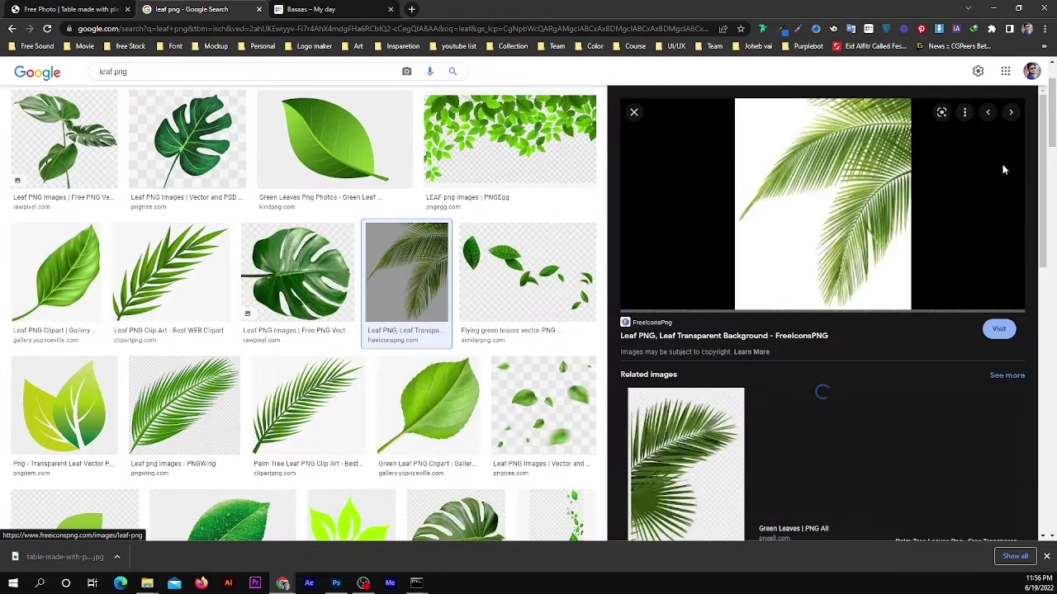
{"action": "left_click", "coordinate": [842, 446]}
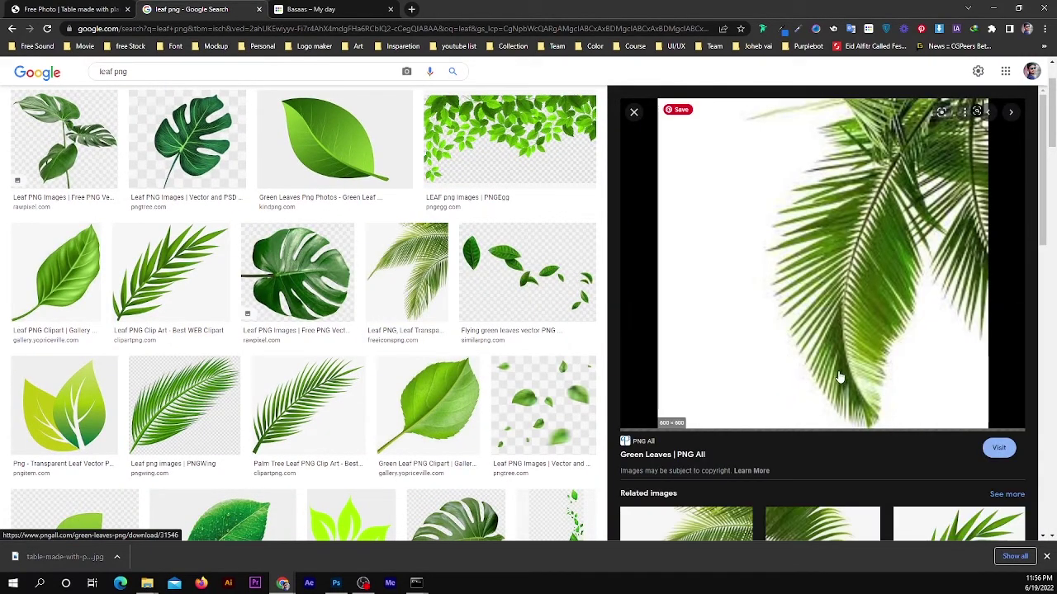
{"action": "left_click", "coordinate": [877, 206]}
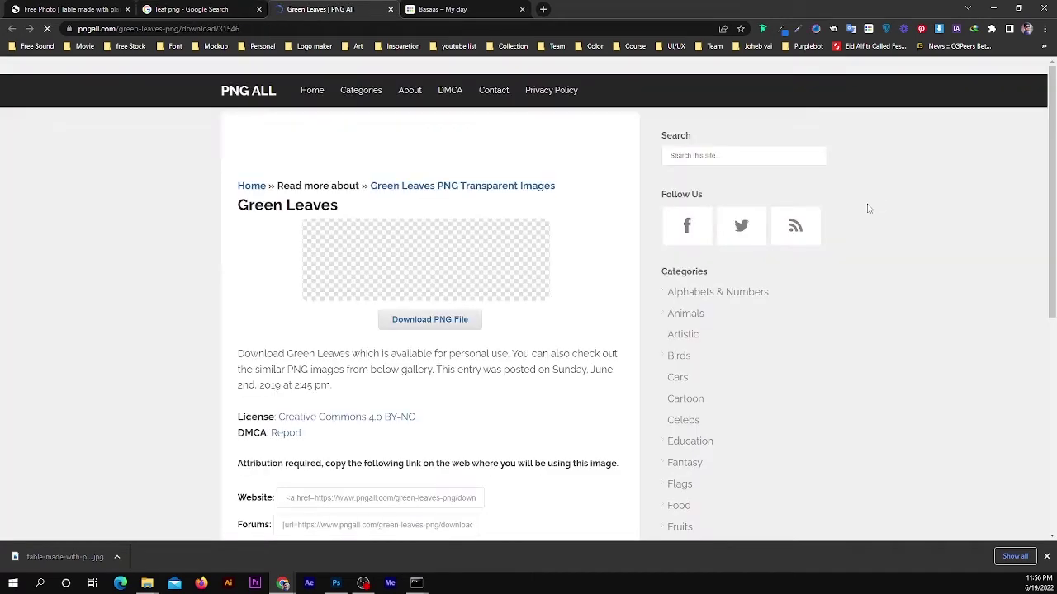
{"action": "scroll", "coordinate": [483, 330], "scroll_direction": "down", "scroll_amount": 2}
{"action": "left_click", "coordinate": [453, 314]}
Step: Save the image as Green-Leaves.png and drag it into the beach composition
{"action": "right_click", "coordinate": [588, 280]}
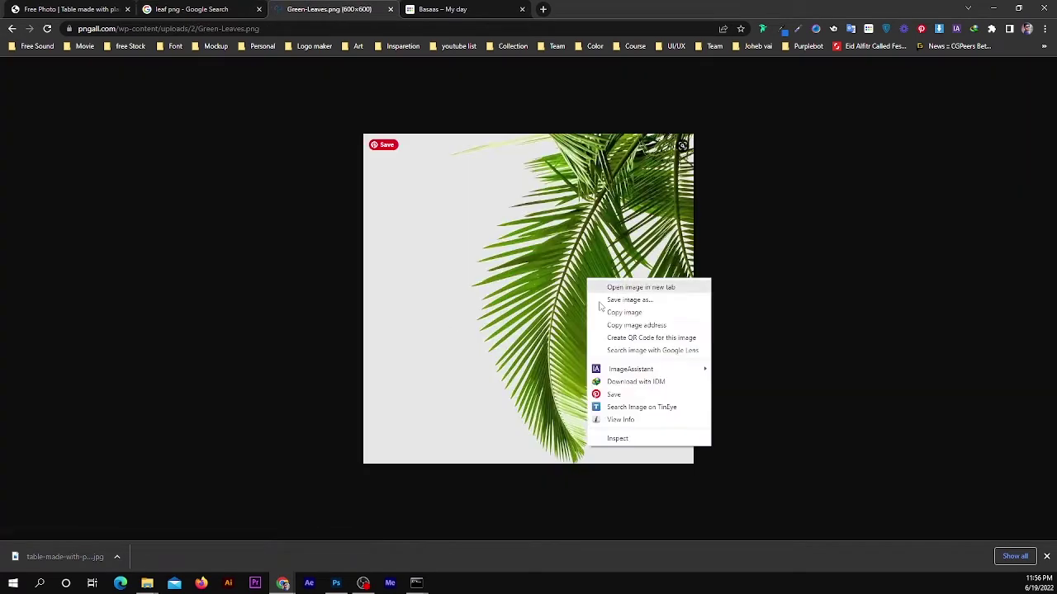
{"action": "left_click", "coordinate": [615, 301]}
{"action": "key", "text": "Return"}
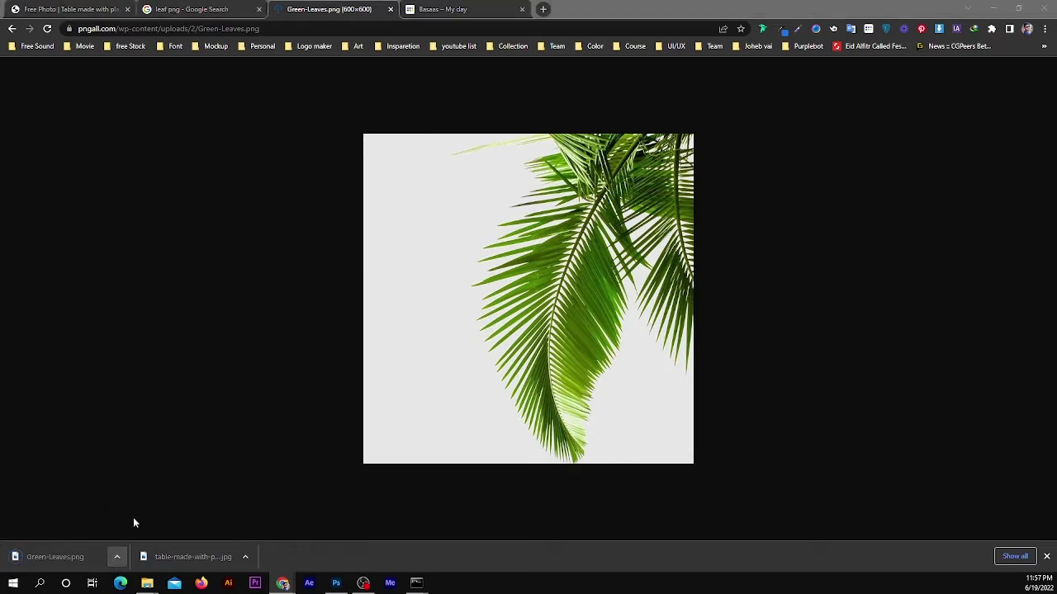
{"action": "mouse_move", "coordinate": [55, 557]}
{"action": "left_mouse_down"}
{"action": "mouse_move", "coordinate": [636, 227]}
{"action": "mouse_move", "coordinate": [616, 303]}
{"action": "left_mouse_up"}
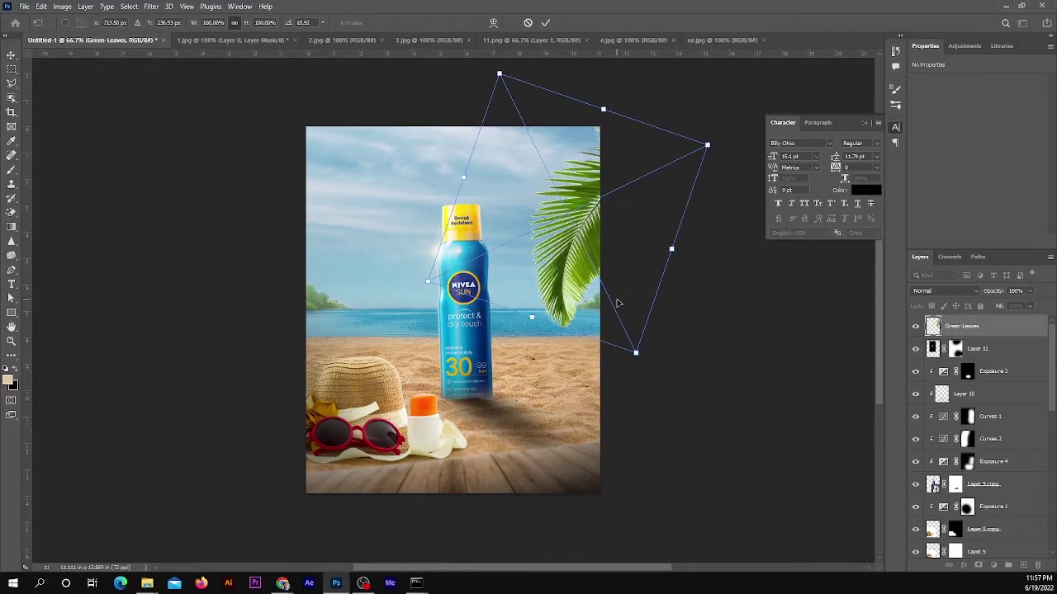
Step: Commit the placed leaf, rasterize its layer and load its outline as a selection
{"action": "key", "text": "Return"}
{"action": "scroll", "coordinate": [616, 303], "scroll_direction": "up", "scroll_amount": 1}
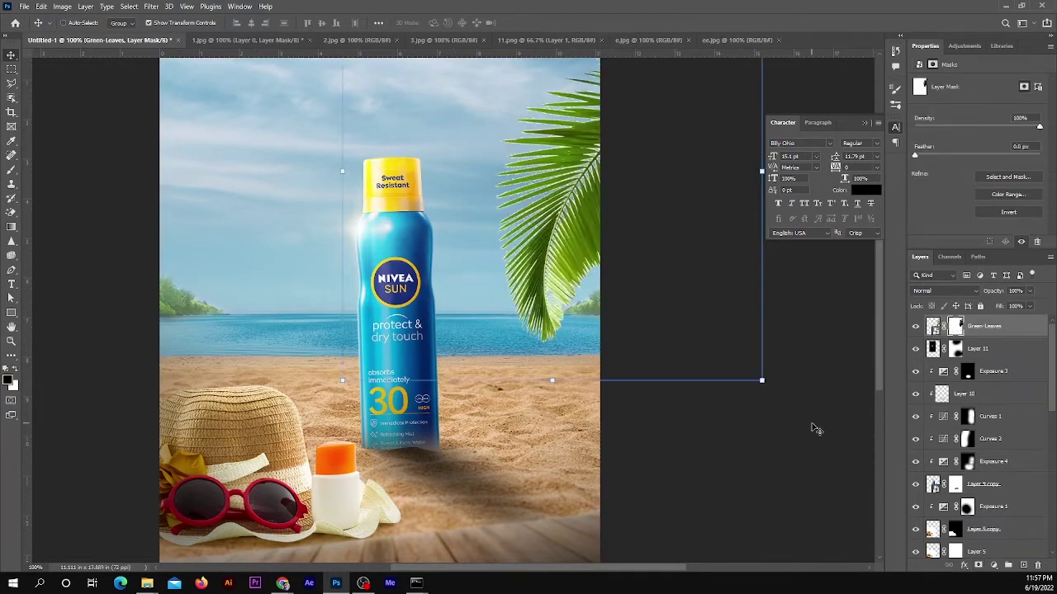
{"action": "right_click", "coordinate": [979, 328]}
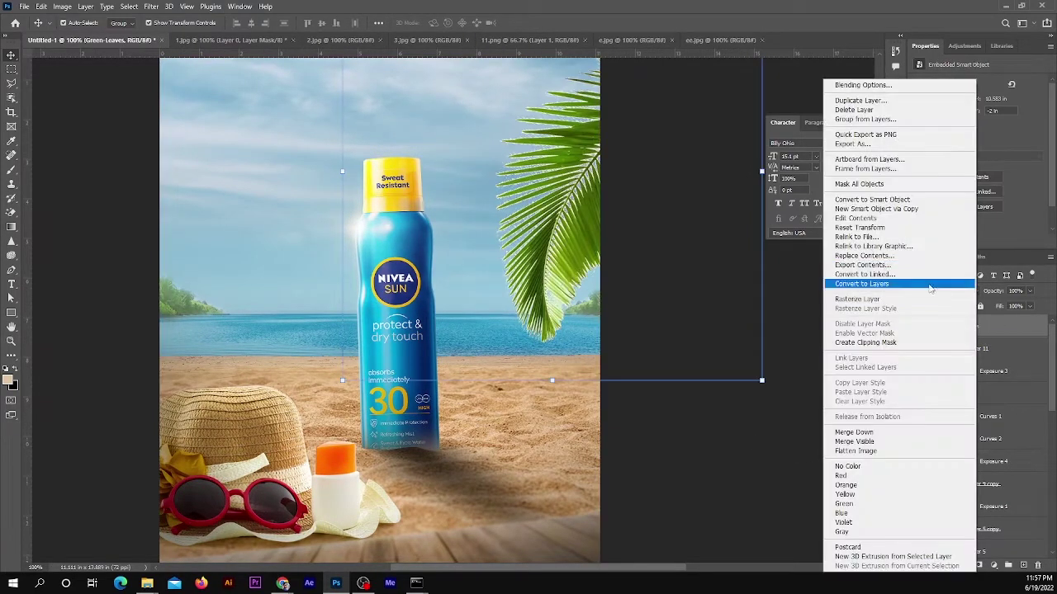
{"action": "left_click", "coordinate": [887, 300]}
{"action": "left_click", "coordinate": [932, 326], "text": "ctrl"}
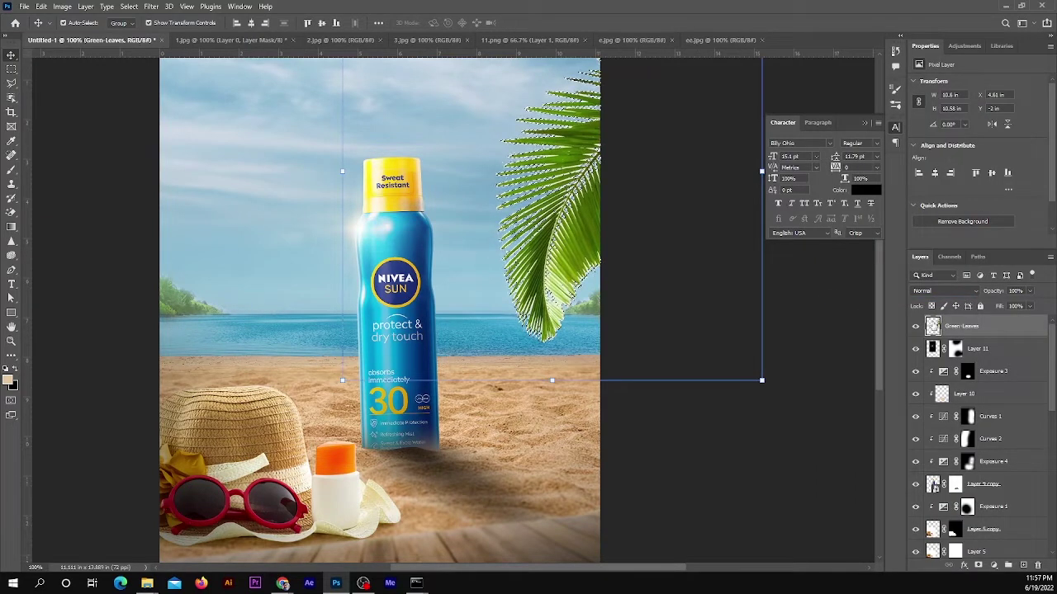
Step: Feather the leaf selection, invert it and delete the fringe pixels
{"action": "key", "text": "m"}
{"action": "right_click", "coordinate": [541, 216]}
{"action": "left_click", "coordinate": [566, 240]}
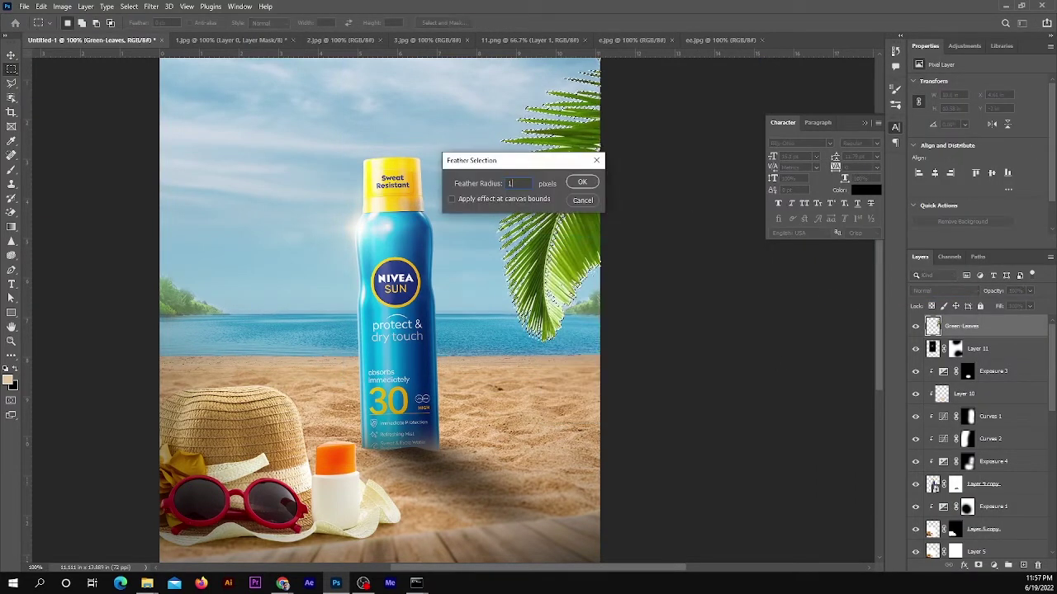
{"action": "key", "text": "Return"}
{"action": "key", "text": "ctrl+shift+i"}
{"action": "key", "text": "Delete"}
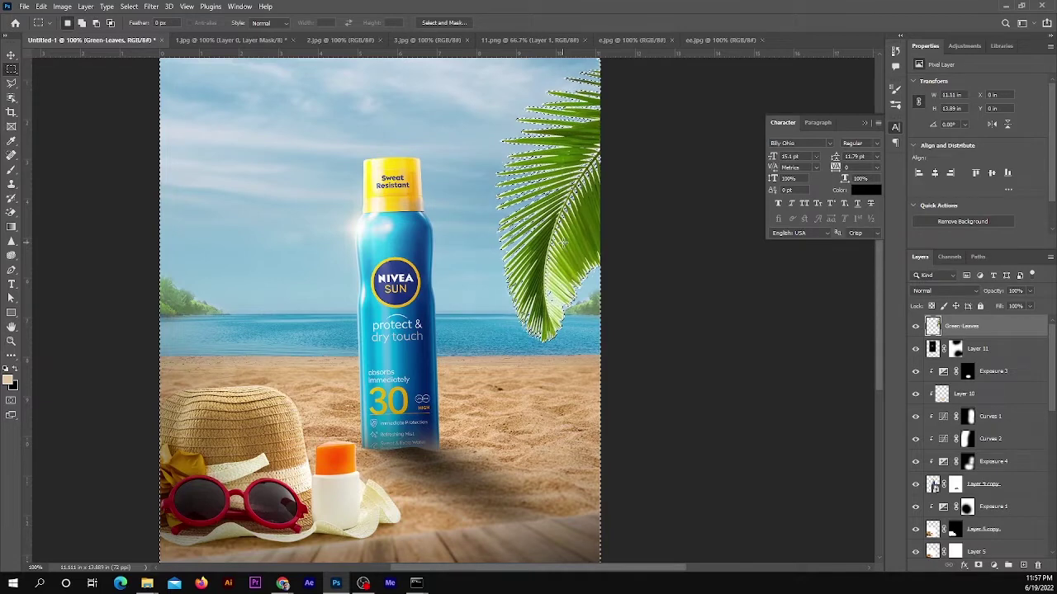
{"action": "key", "text": "ctrl+d"}
Step: Nudge the leaf slightly right, convert it to a smart object and apply Gaussian Blur
{"action": "key", "text": "ctrl+t"}
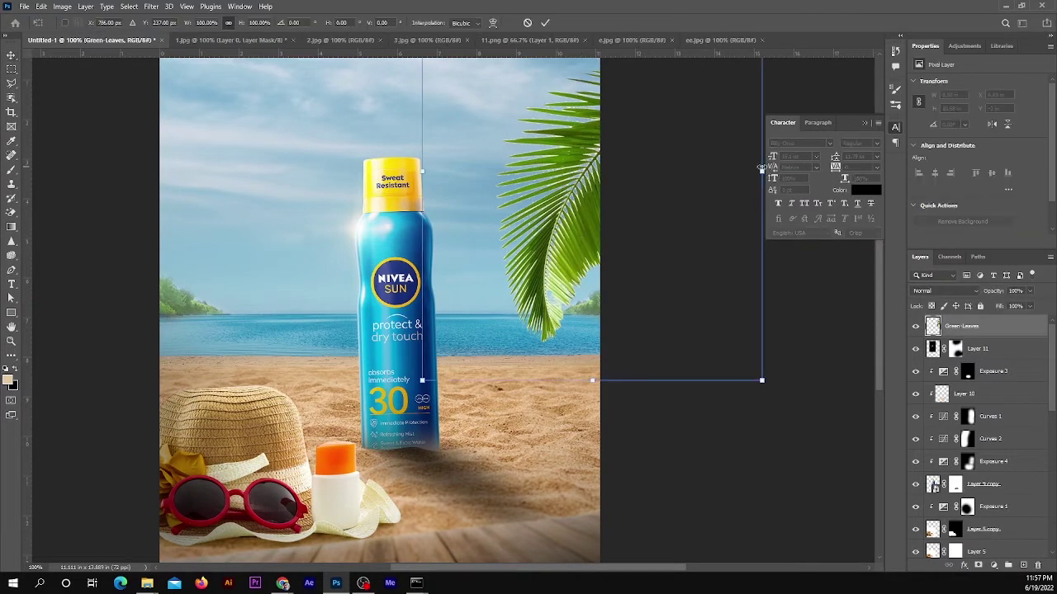
{"action": "left_click_drag", "start_coordinate": [667, 171], "coordinate": [679, 168]}
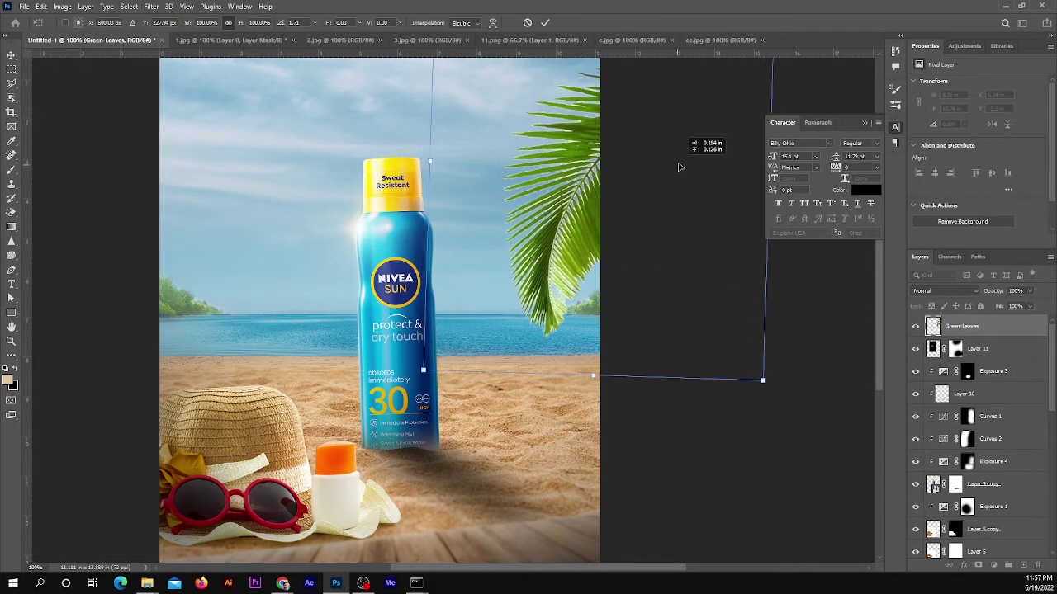
{"action": "key", "text": "Return"}
{"action": "right_click", "coordinate": [971, 329]}
{"action": "left_click", "coordinate": [876, 259]}
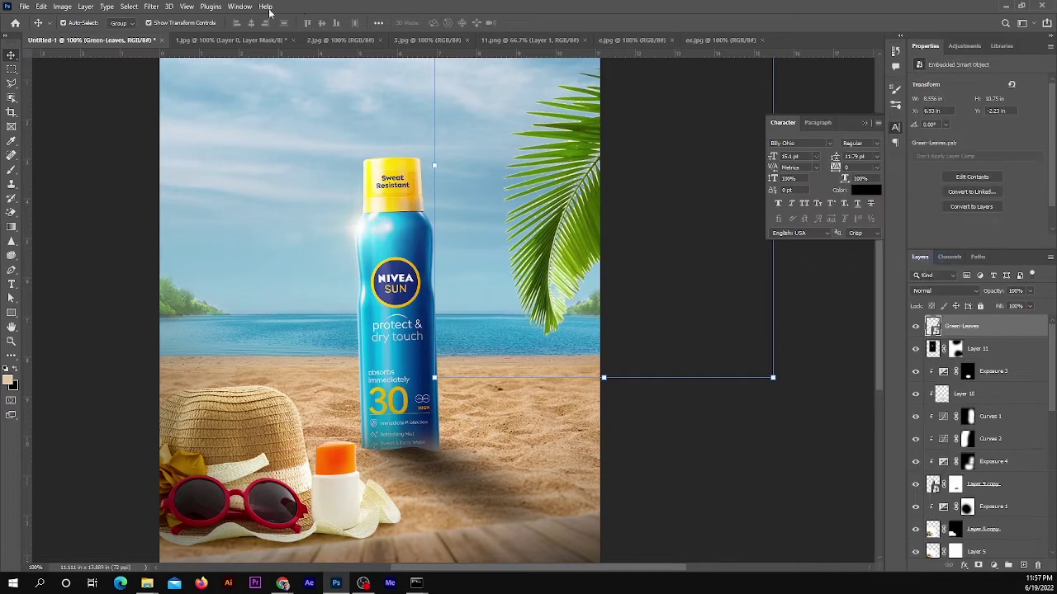
{"action": "left_click", "coordinate": [151, 7]}
{"action": "left_click", "coordinate": [314, 188]}
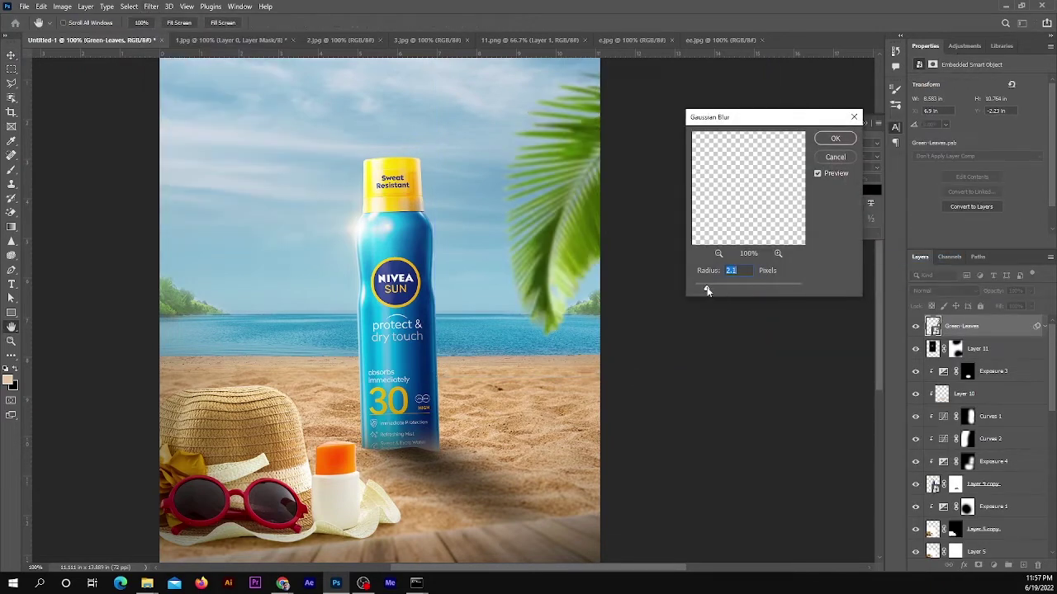
{"action": "left_click", "coordinate": [834, 138]}
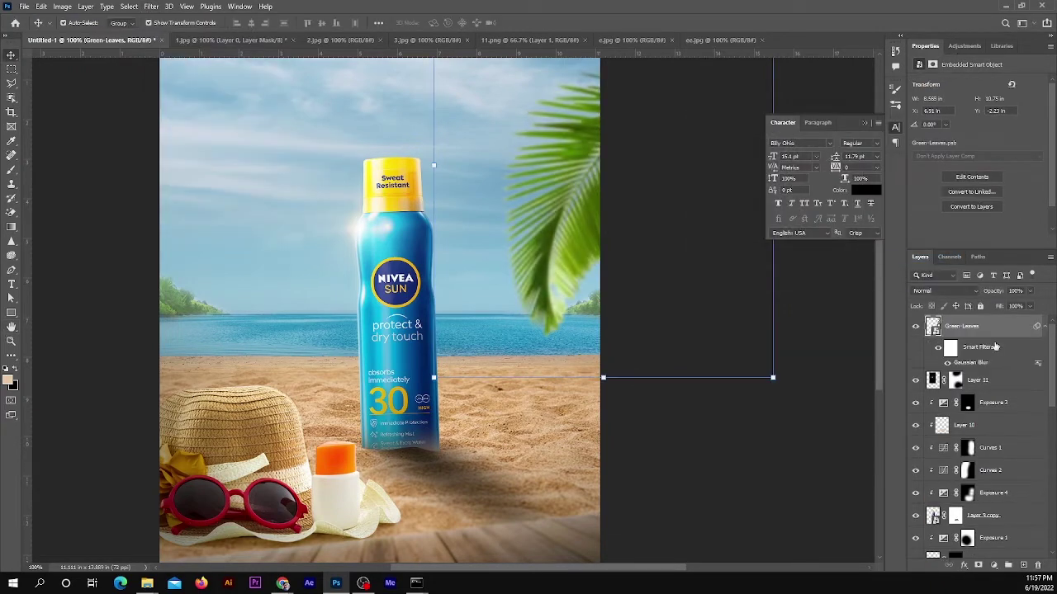
{"action": "left_click", "coordinate": [1008, 566]}
Step: Add a darkening Exposure adjustment clipped to the leaf and select its mask for painting
{"action": "left_click", "coordinate": [999, 474]}
{"action": "left_click_drag", "start_coordinate": [978, 108], "coordinate": [955, 114]}
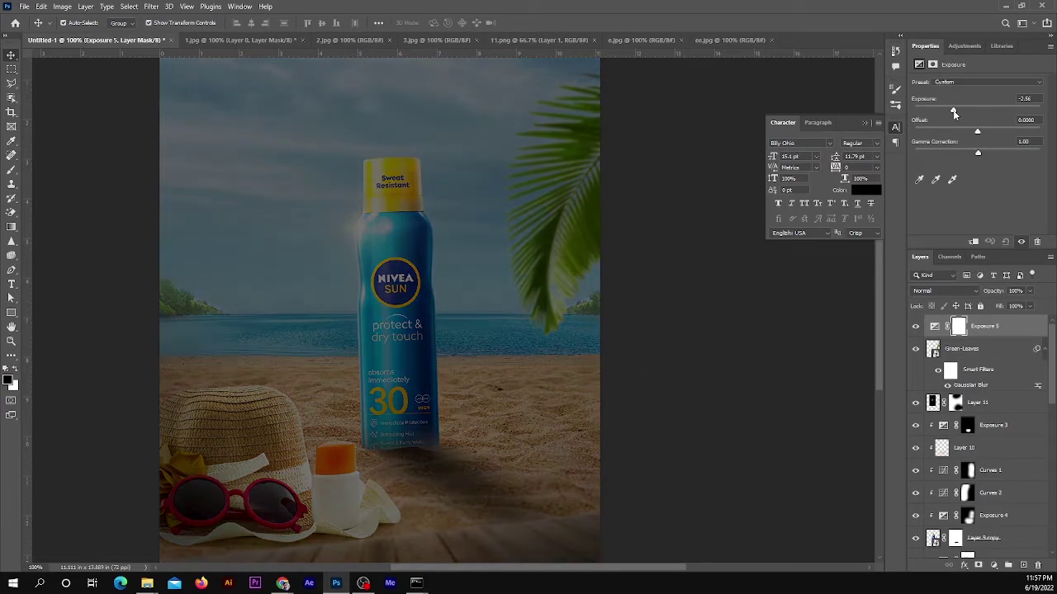
{"action": "left_click", "coordinate": [973, 241]}
{"action": "left_click", "coordinate": [968, 326]}
{"action": "key", "text": "b"}
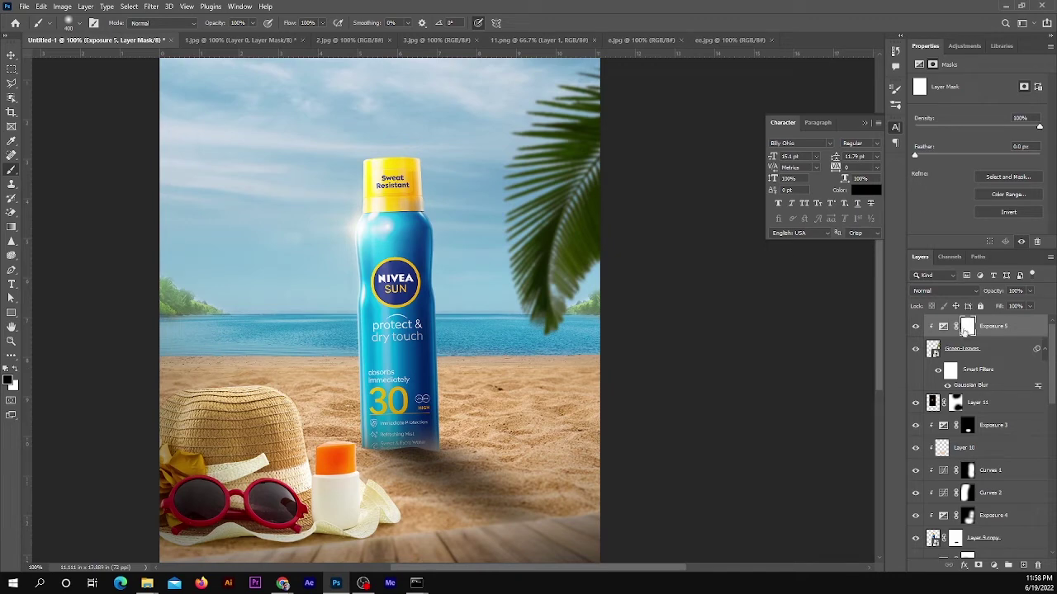
Step: Add clipped Layer 12 painted with white highlights, set to Overlay at 73% opacity
{"action": "left_click", "coordinate": [961, 351]}
{"action": "key", "text": "ctrl+shift+alt+n"}
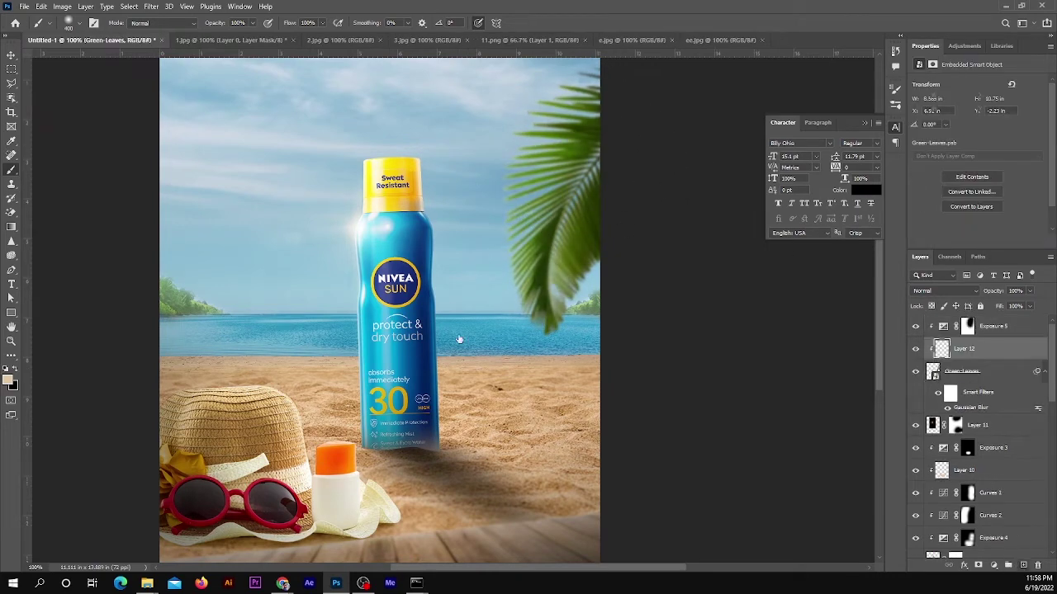
{"action": "left_click", "coordinate": [11, 372]}
{"action": "left_click_drag", "start_coordinate": [537, 165], "coordinate": [528, 272]}
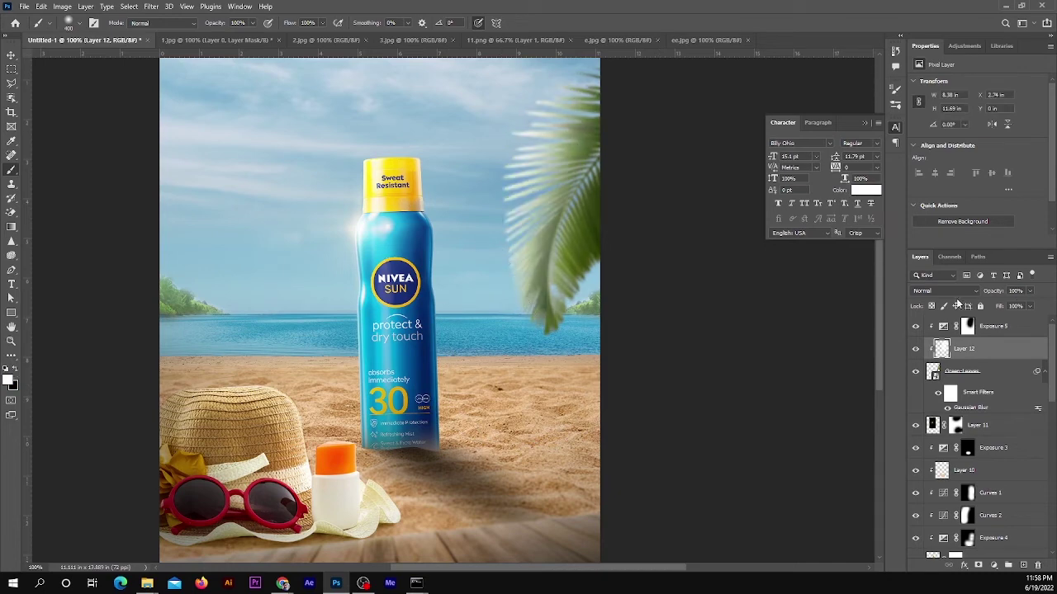
{"action": "left_click", "coordinate": [945, 291]}
{"action": "left_click", "coordinate": [921, 425]}
{"action": "left_click_drag", "start_coordinate": [1002, 292], "coordinate": [988, 294]}
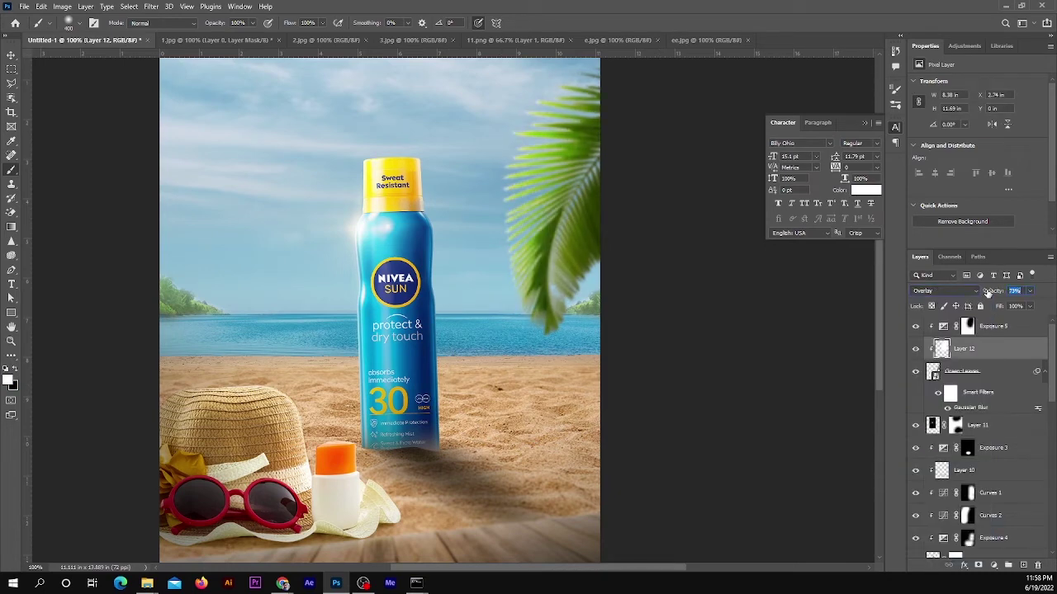
Step: Fit the canvas to view and transform the leaf further right in frame
{"action": "left_click", "coordinate": [995, 328]}
{"action": "key", "text": "ctrl+minus"}
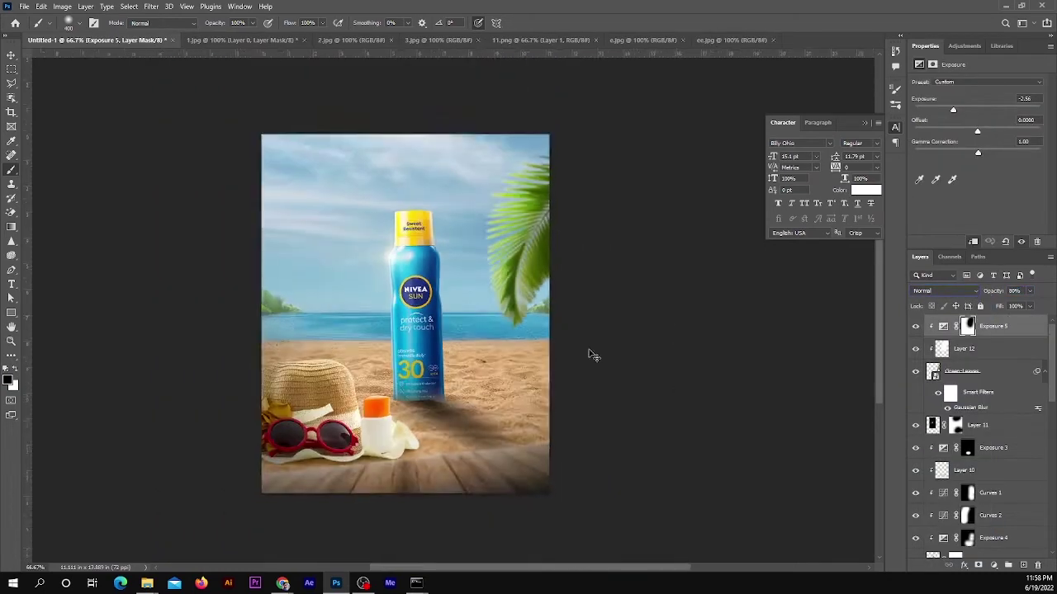
{"action": "key", "text": "ctrl+minus"}
{"action": "key", "text": "ctrl+minus"}
{"action": "key", "text": "ctrl+0"}
{"action": "key", "text": "v"}
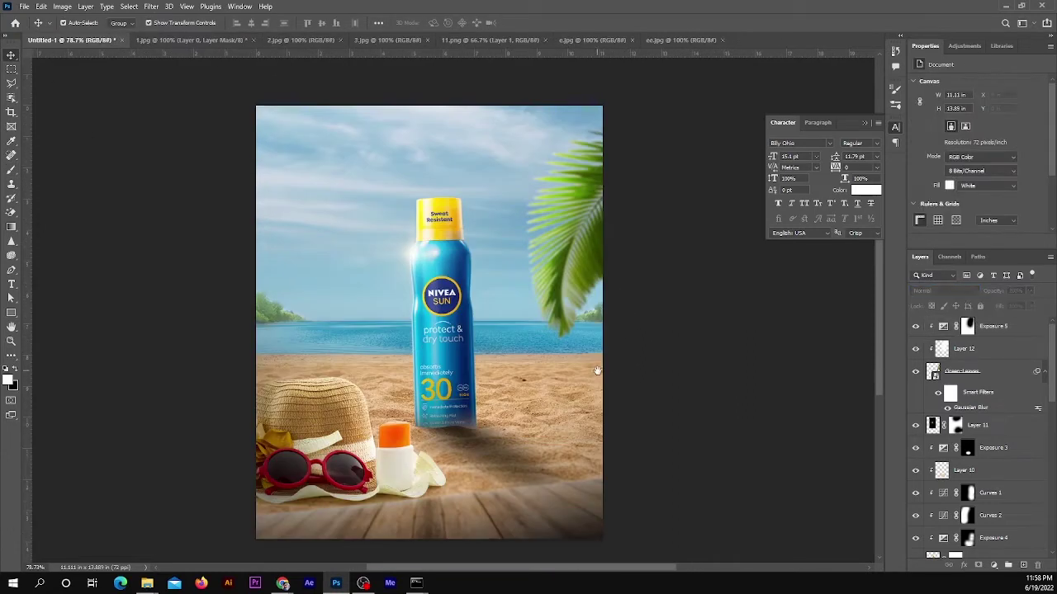
{"action": "mouse_move", "coordinate": [660, 359]}
{"action": "left_mouse_down"}
{"action": "mouse_move", "coordinate": [611, 308]}
{"action": "mouse_move", "coordinate": [680, 208]}
{"action": "mouse_move", "coordinate": [722, 58]}
{"action": "mouse_move", "coordinate": [746, 208]}
{"action": "mouse_move", "coordinate": [767, 255]}
{"action": "mouse_move", "coordinate": [734, 286]}
{"action": "left_mouse_up"}
{"action": "key", "text": "ctrl+t"}
{"action": "key", "text": "Return"}
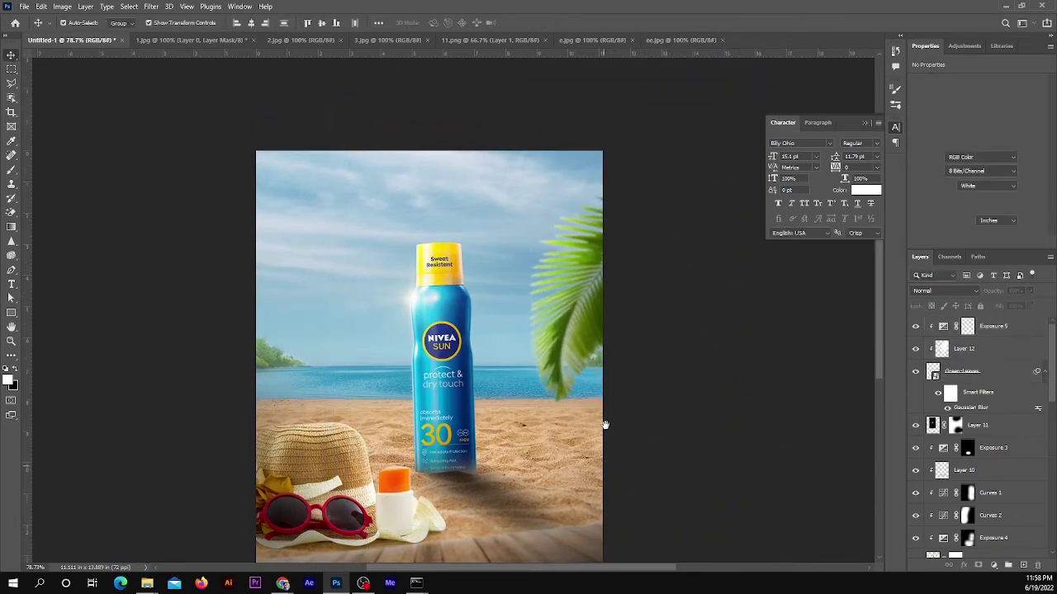
Step: Return to the leaf png results and browse several leaf previews
{"action": "left_click", "coordinate": [283, 585]}
{"action": "key", "text": "ctrl+shift+Tab"}
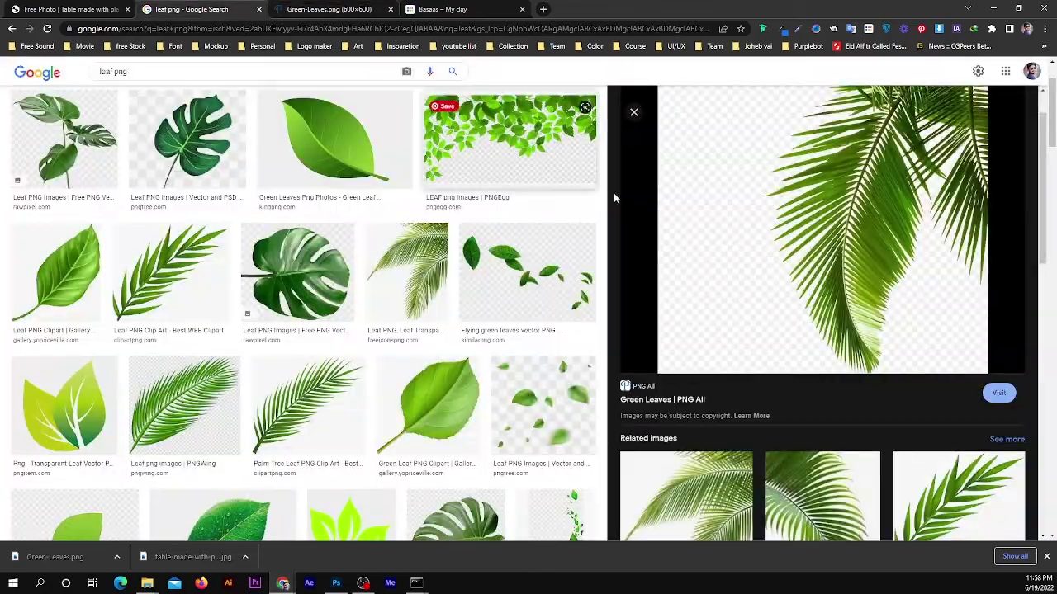
{"action": "scroll", "coordinate": [566, 327], "scroll_direction": "down", "scroll_amount": 1}
{"action": "scroll", "coordinate": [566, 327], "scroll_direction": "down", "scroll_amount": 5}
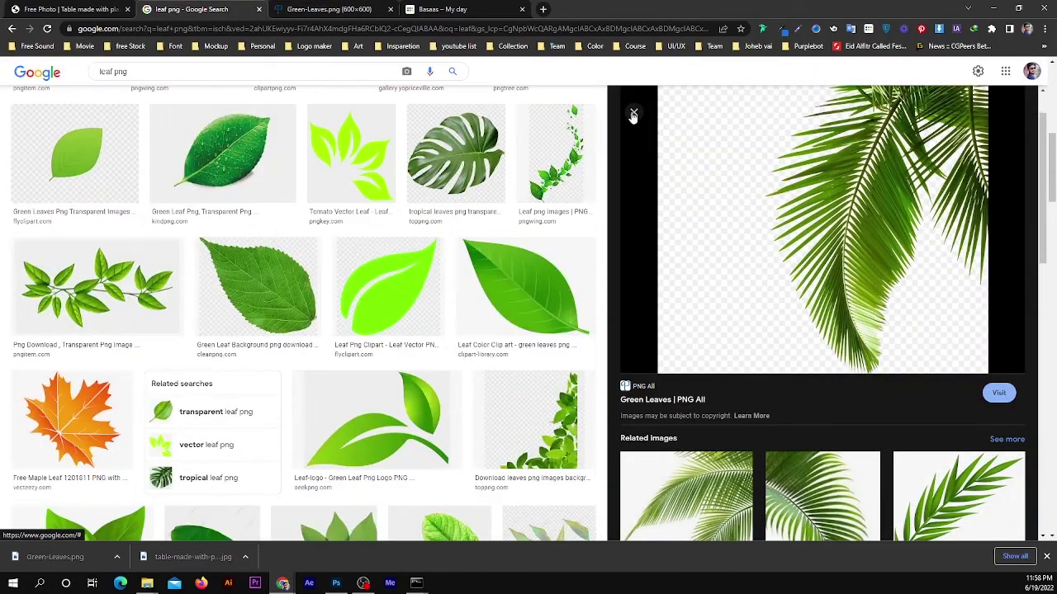
{"action": "left_click", "coordinate": [634, 111]}
{"action": "scroll", "coordinate": [561, 333], "scroll_direction": "down", "scroll_amount": 3}
{"action": "left_click", "coordinate": [335, 147]}
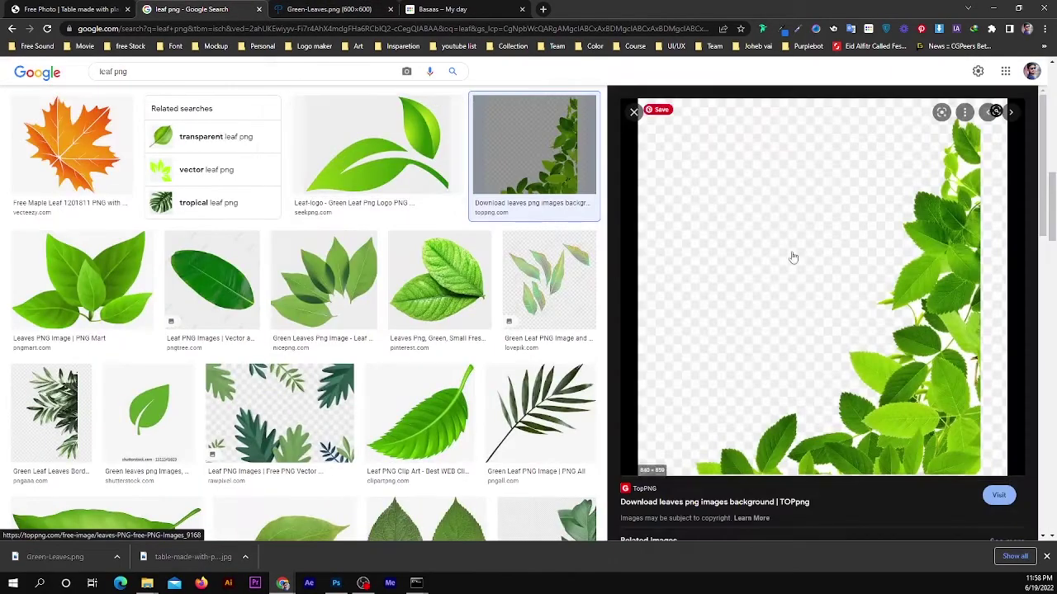
{"action": "scroll", "coordinate": [900, 421], "scroll_direction": "down", "scroll_amount": 3}
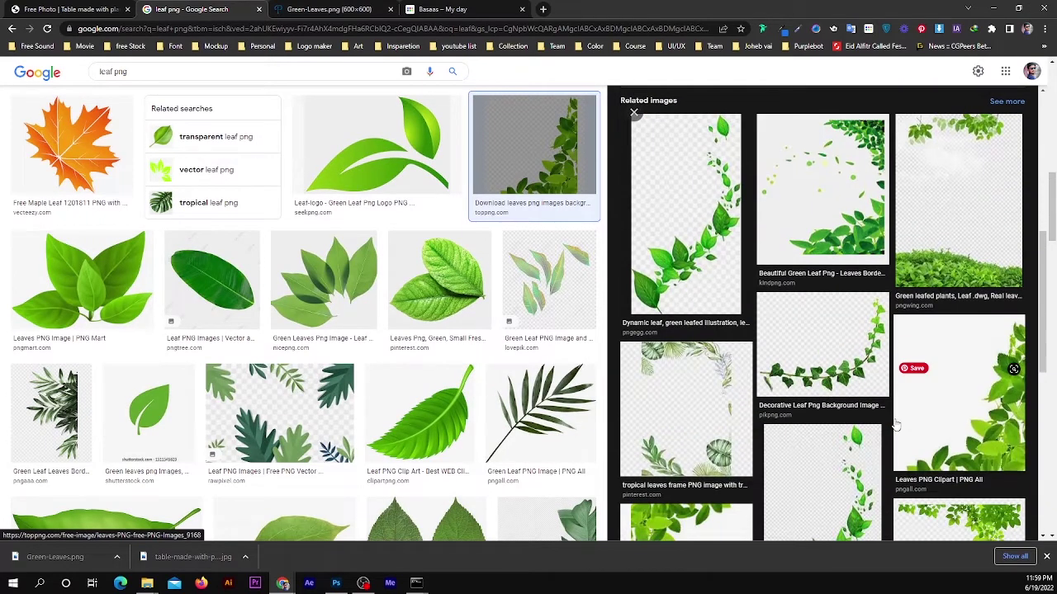
Step: Find the flying green leaves image and save it to the computer
{"action": "left_click", "coordinate": [962, 431]}
{"action": "scroll", "coordinate": [909, 372], "scroll_direction": "down", "scroll_amount": 5}
{"action": "left_click", "coordinate": [833, 340]}
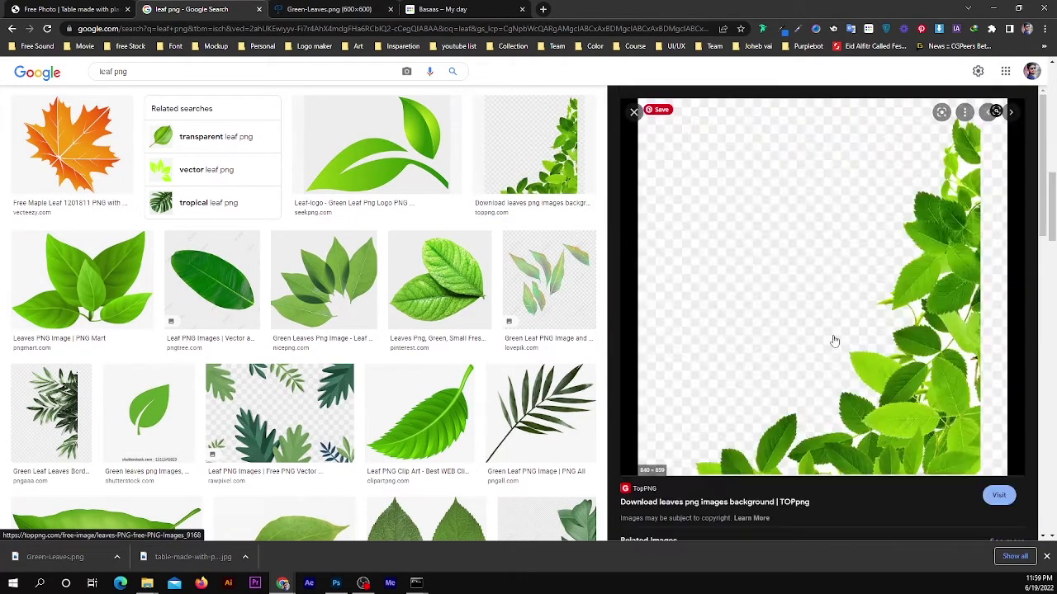
{"action": "scroll", "coordinate": [218, 345], "scroll_direction": "down", "scroll_amount": 2}
{"action": "scroll", "coordinate": [218, 344], "scroll_direction": "down", "scroll_amount": 1}
{"action": "left_click", "coordinate": [292, 404]}
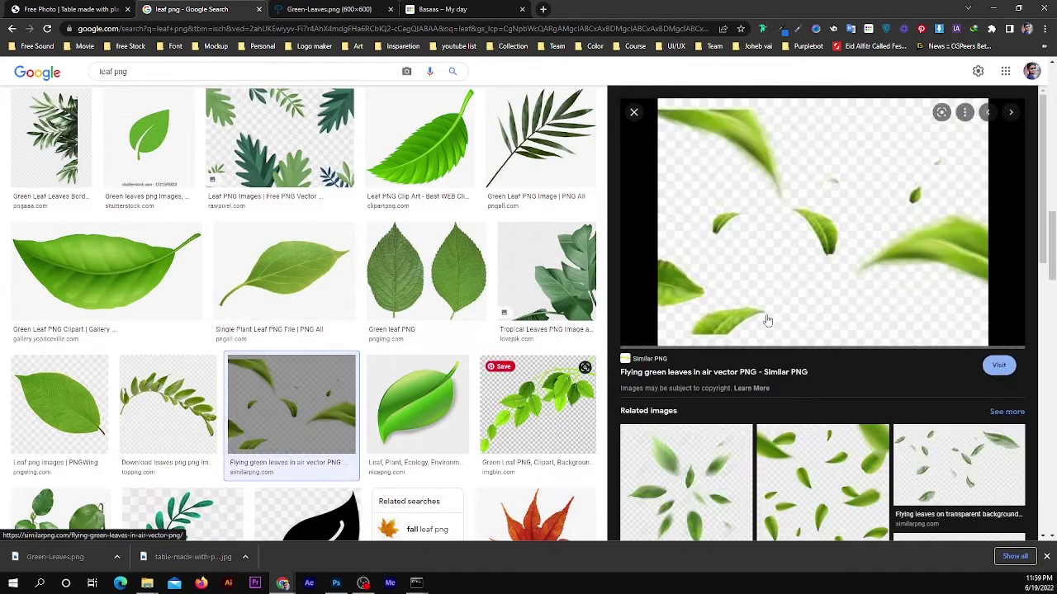
{"action": "right_click", "coordinate": [840, 241]}
{"action": "left_click", "coordinate": [886, 358]}
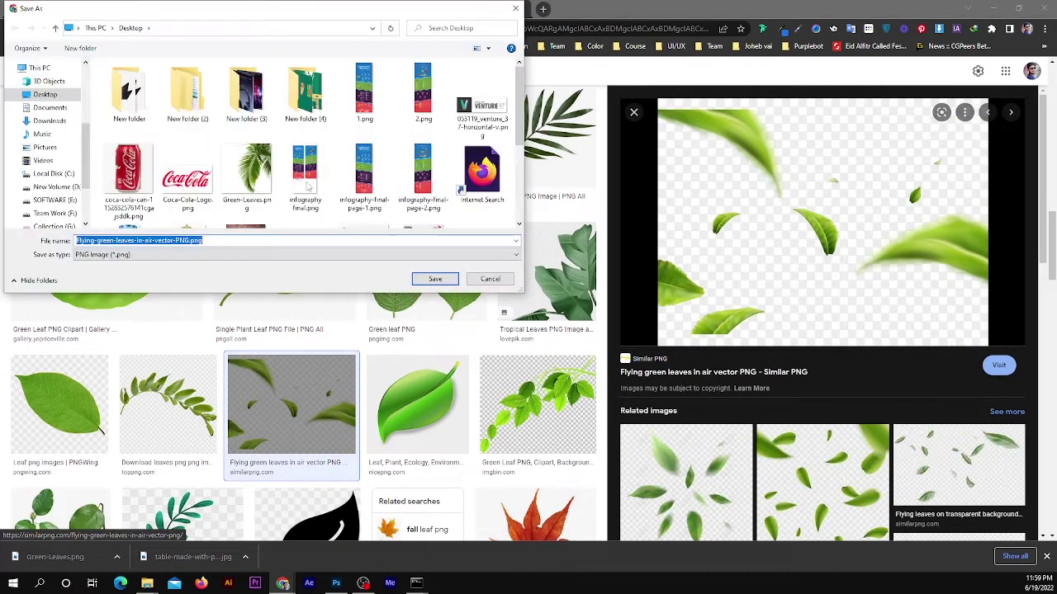
{"action": "left_click", "coordinate": [432, 279]}
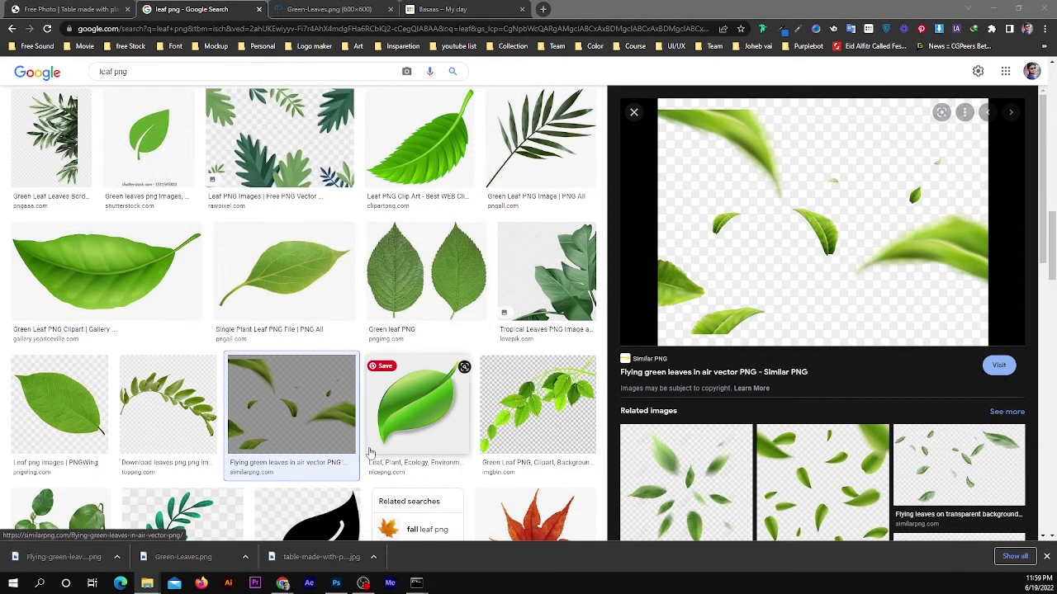
Step: Open the image's SimilarPNG page and use Free Download to get the leaves PNG
{"action": "left_click", "coordinate": [861, 225]}
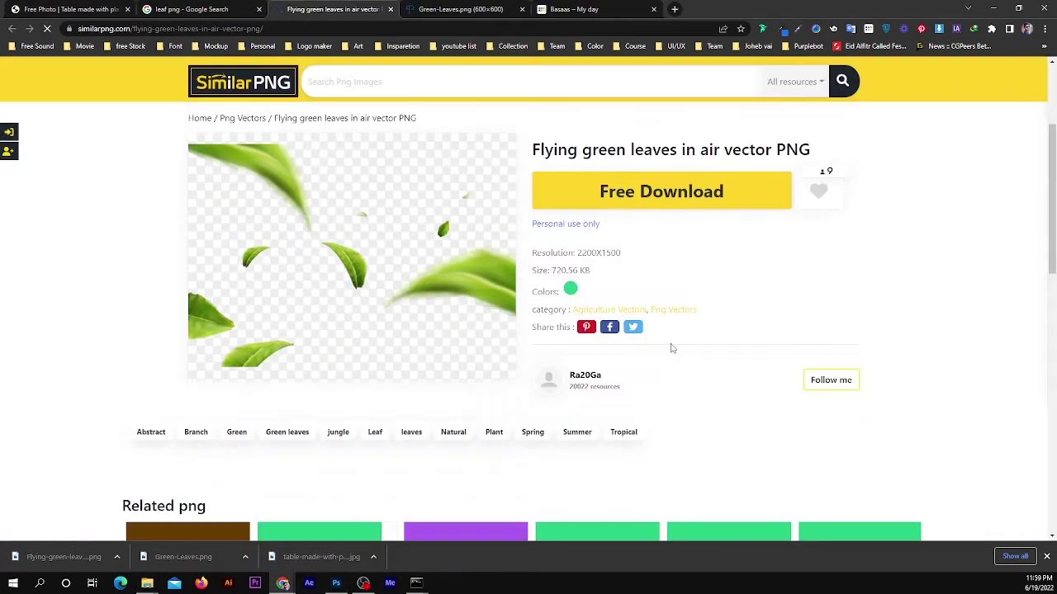
{"action": "left_click", "coordinate": [660, 169]}
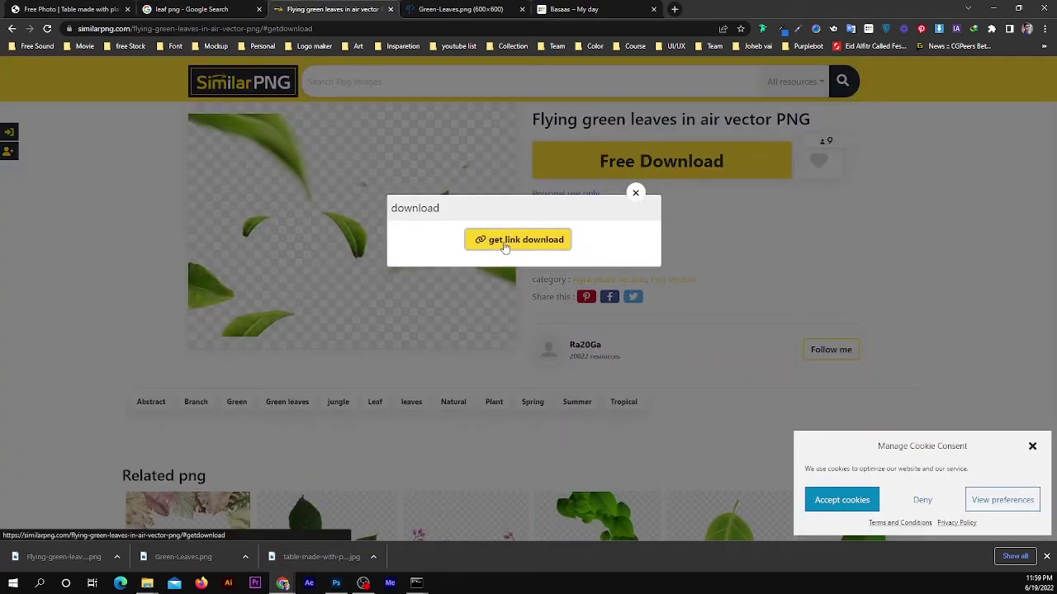
{"action": "left_click", "coordinate": [506, 241]}
{"action": "scroll", "coordinate": [330, 413], "scroll_direction": "down", "scroll_amount": 2}
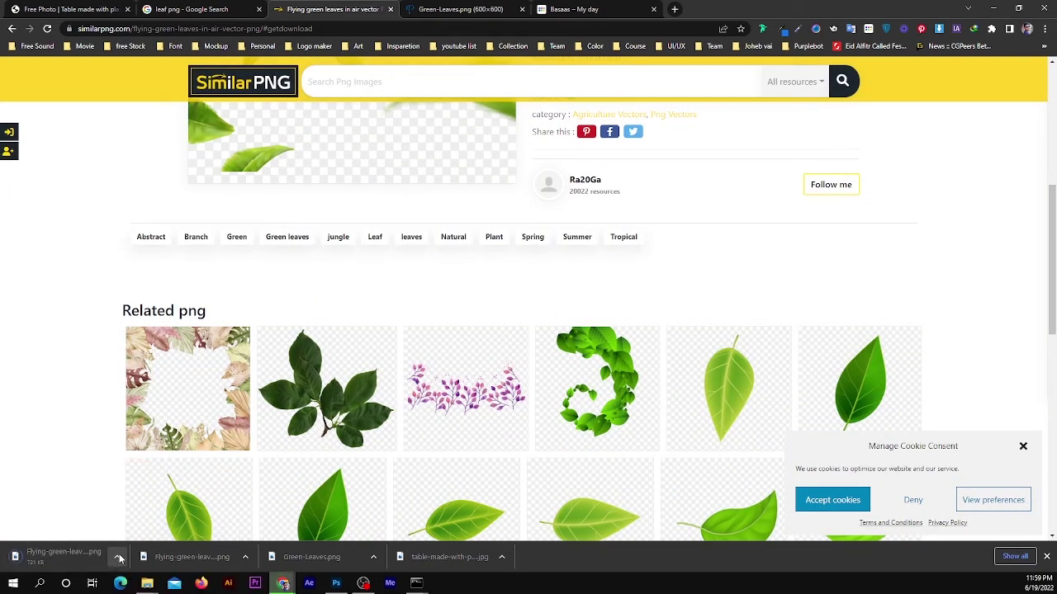
{"action": "left_click", "coordinate": [120, 559]}
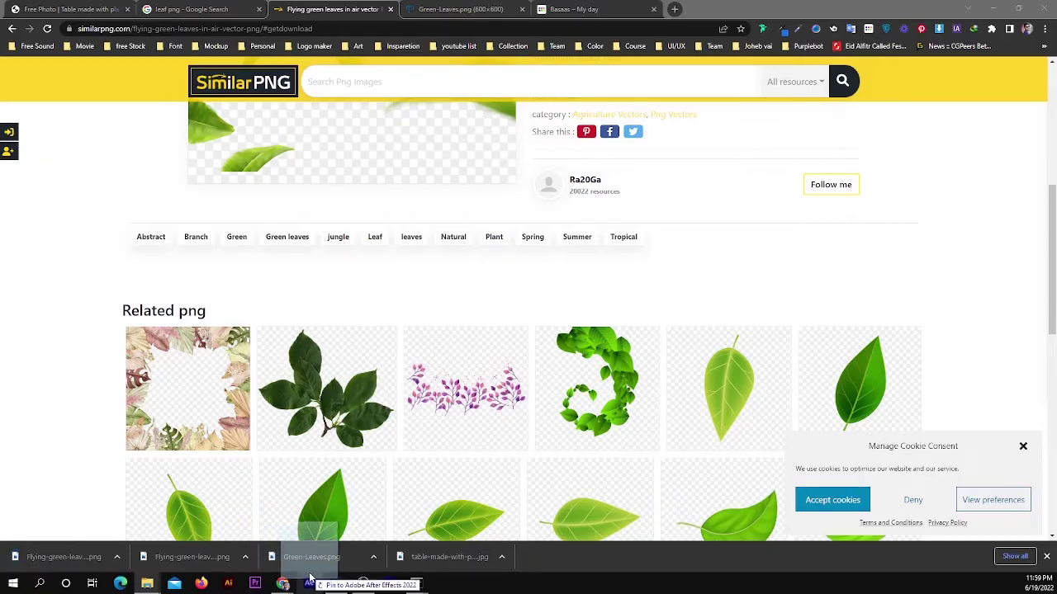
{"action": "left_click", "coordinate": [336, 584]}
Step: Place the flying leaves image, flip it horizontally and move it lower
{"action": "left_click_drag", "start_coordinate": [341, 589], "coordinate": [430, 297]}
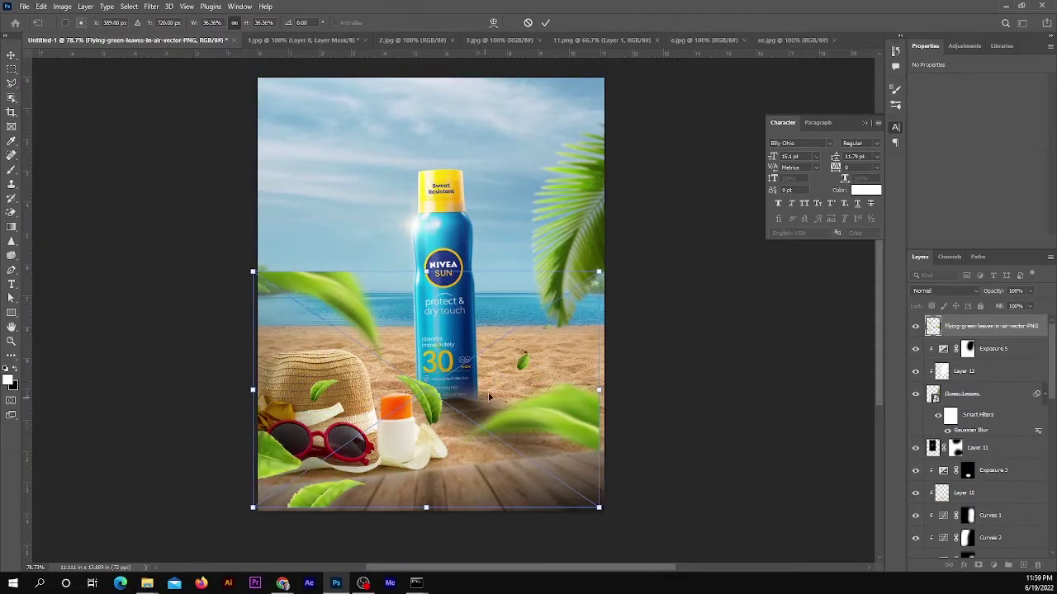
{"action": "right_click", "coordinate": [501, 153]}
{"action": "left_click", "coordinate": [558, 353]}
{"action": "left_click_drag", "start_coordinate": [561, 363], "coordinate": [573, 420]}
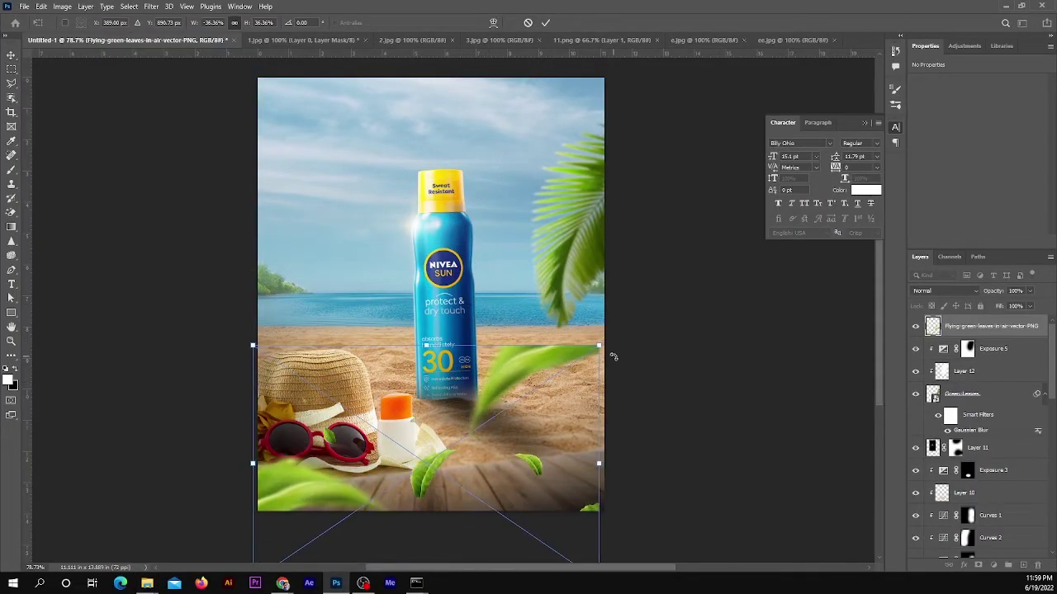
{"action": "key", "text": "Return"}
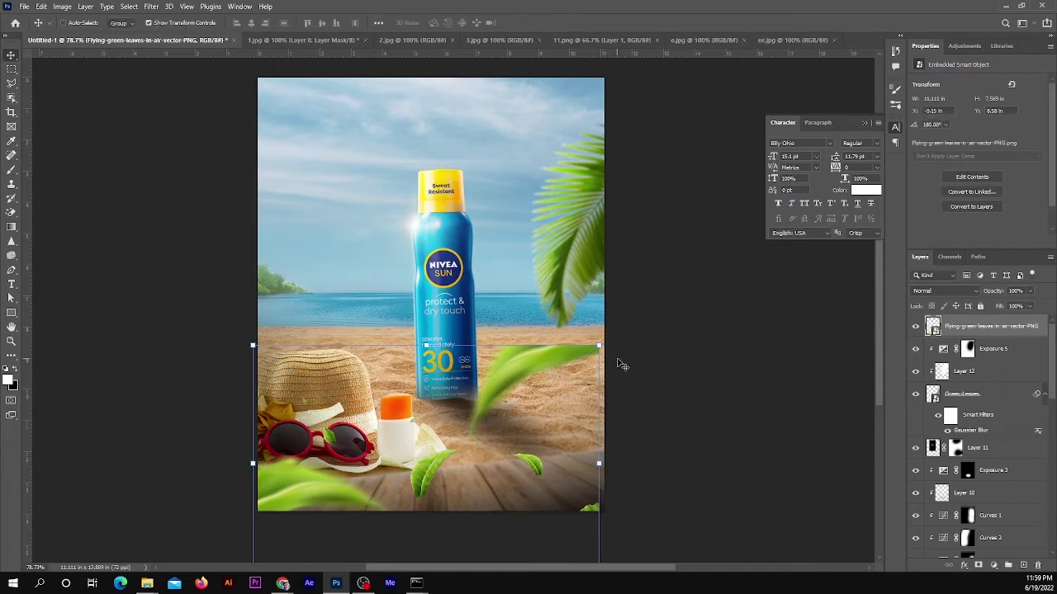
Step: Lasso and mask out the leaves covering the lower scene
{"action": "left_click", "coordinate": [347, 464], "text": "ctrl"}
{"action": "key", "text": "l"}
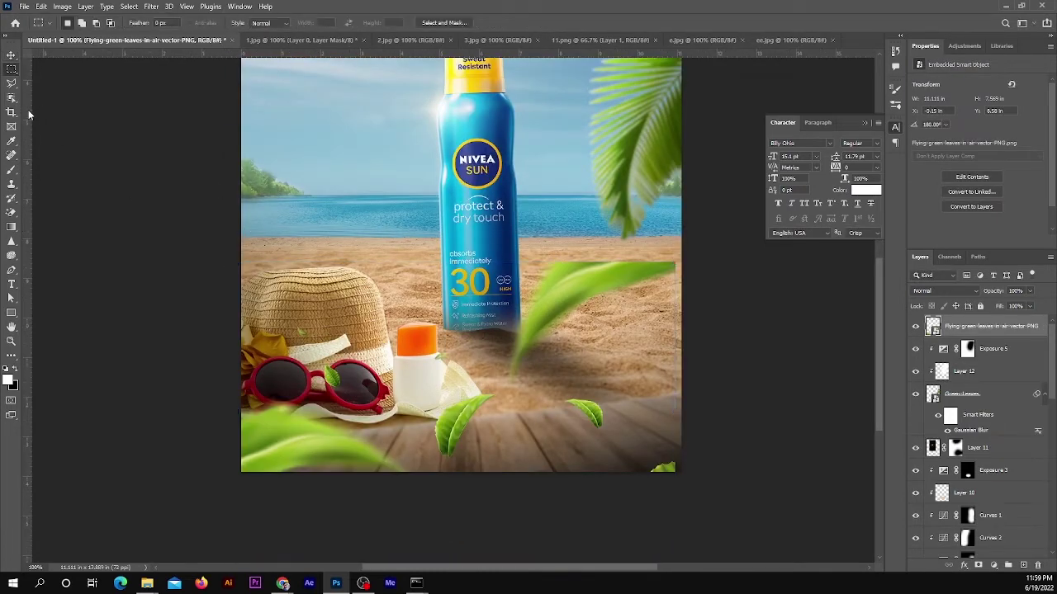
{"action": "left_click", "coordinate": [252, 358]}
{"action": "left_click_drag", "start_coordinate": [603, 518], "coordinate": [507, 176]}
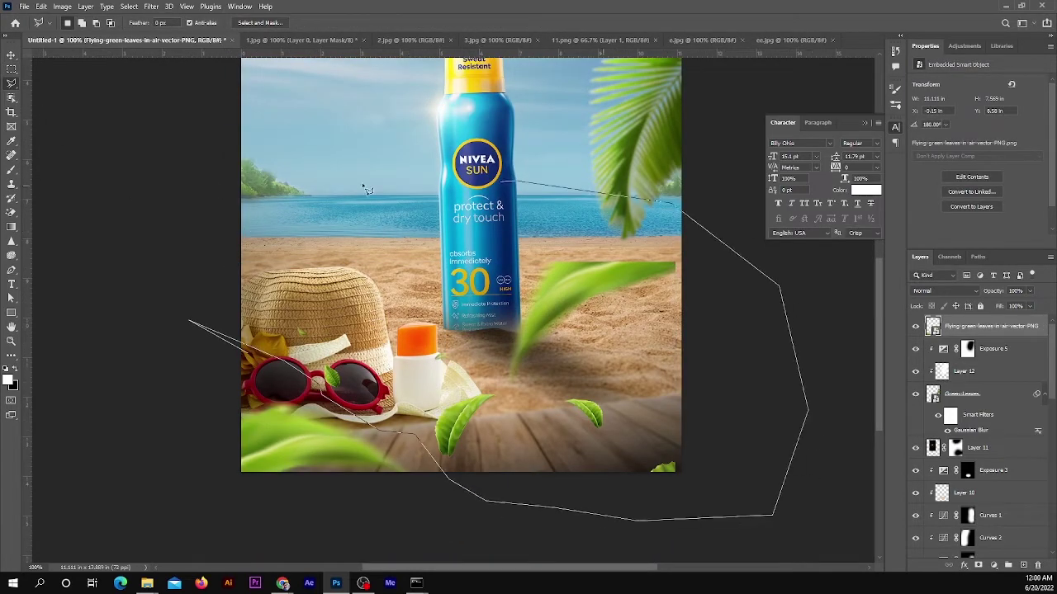
Step: Duplicate the leaves layer, move the copy up-right and reset its mask to show all leaves
{"action": "key", "text": "ctrl+j"}
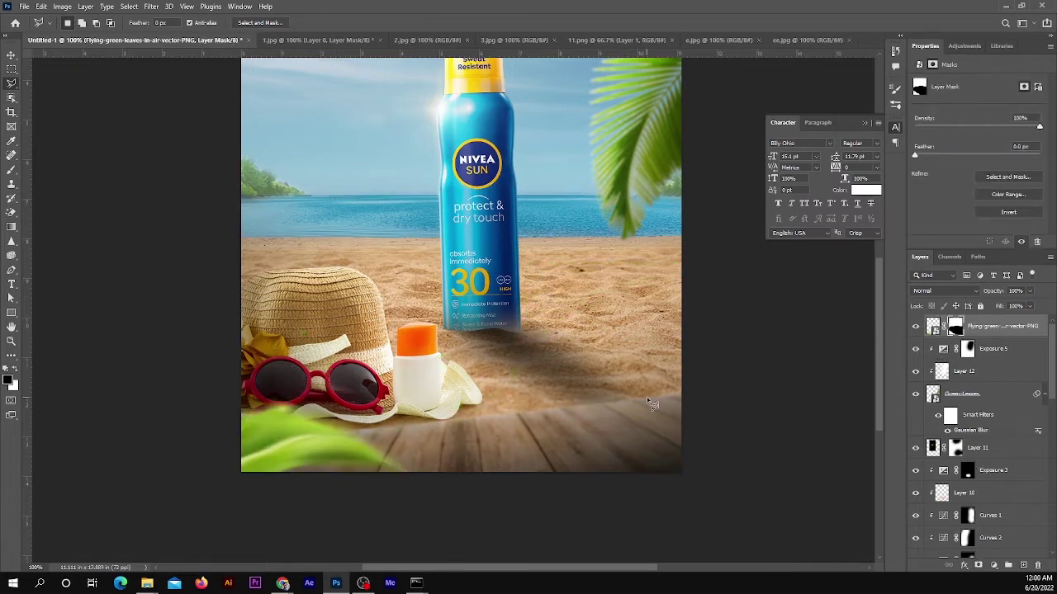
{"action": "key", "text": "v"}
{"action": "left_click_drag", "start_coordinate": [632, 444], "coordinate": [693, 237]}
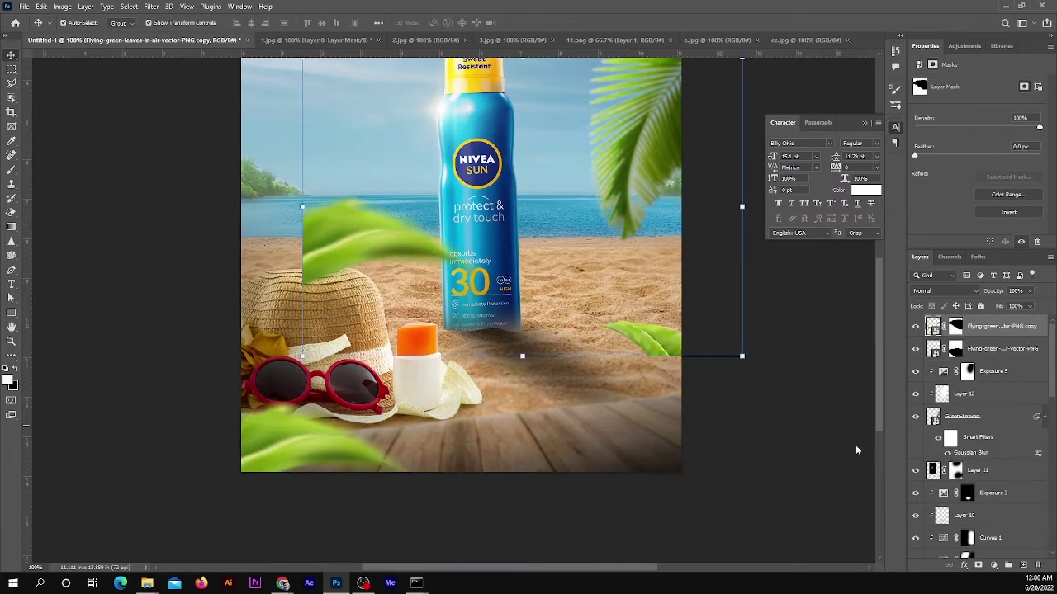
{"action": "left_click", "coordinate": [955, 327]}
{"action": "key", "text": "ctrl+i"}
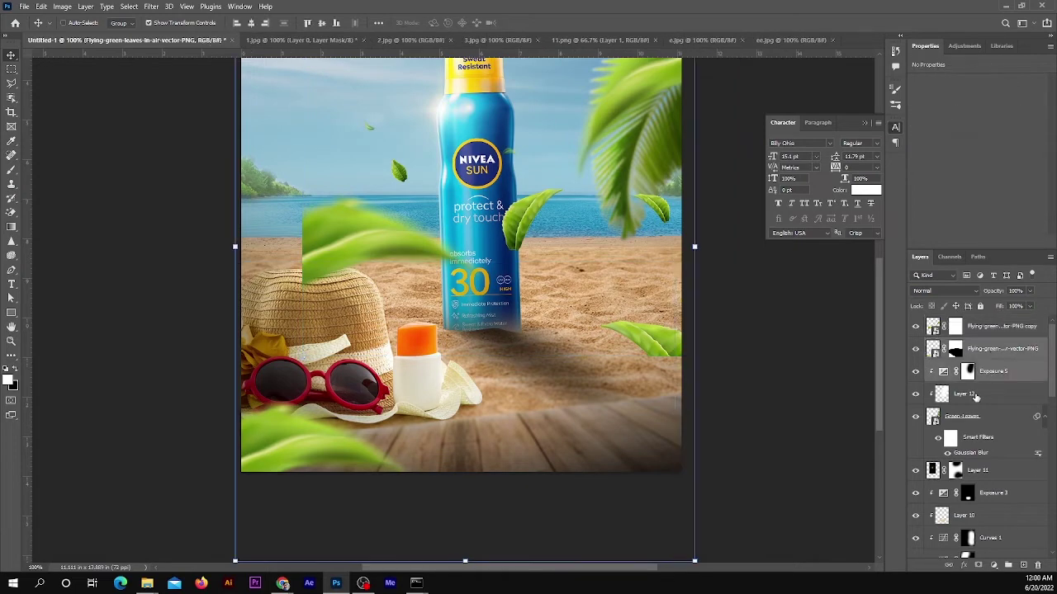
{"action": "left_click", "coordinate": [970, 370]}
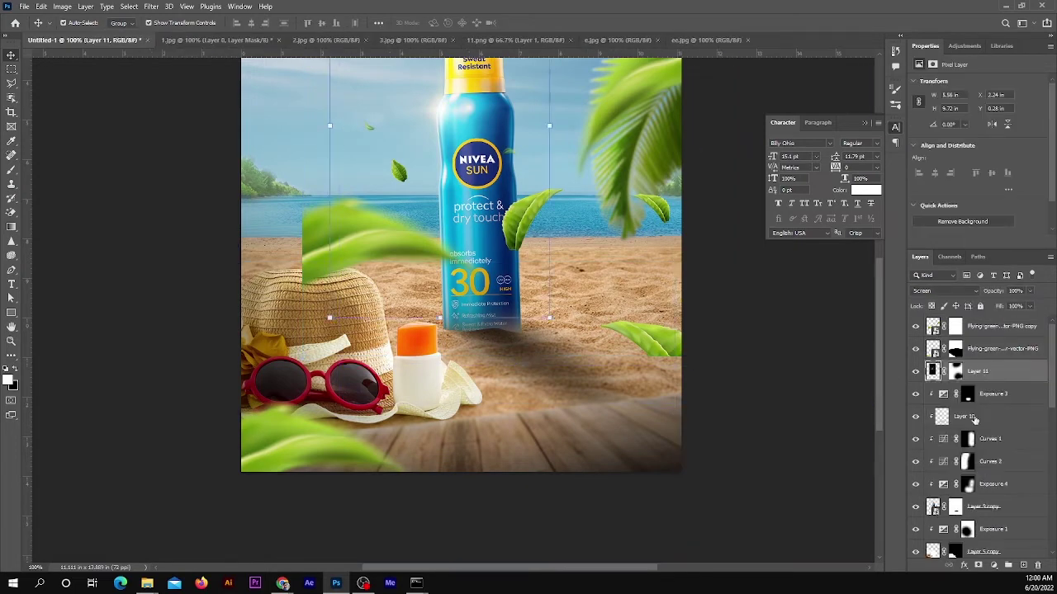
Step: Flip the leaves copy horizontally and shift it slightly right
{"action": "key", "text": "ctrl+minus"}
{"action": "left_click", "coordinate": [990, 326]}
{"action": "key", "text": "ctrl+t"}
{"action": "right_click", "coordinate": [568, 173]}
{"action": "left_click", "coordinate": [595, 397]}
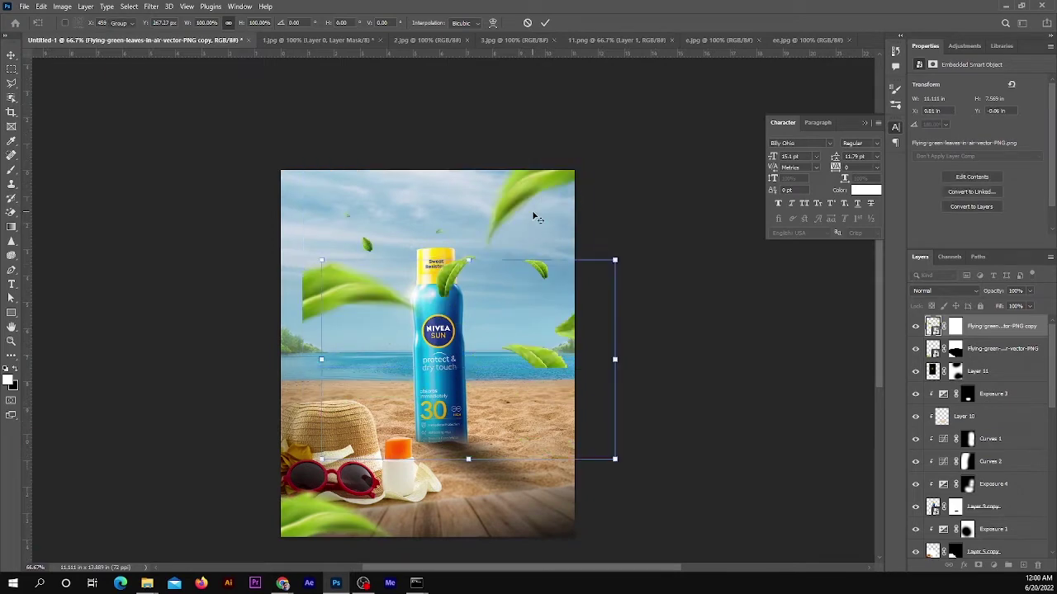
{"action": "key", "text": "Return"}
{"action": "key", "text": "ctrl+plus"}
{"action": "left_click_drag", "start_coordinate": [523, 167], "coordinate": [530, 166]}
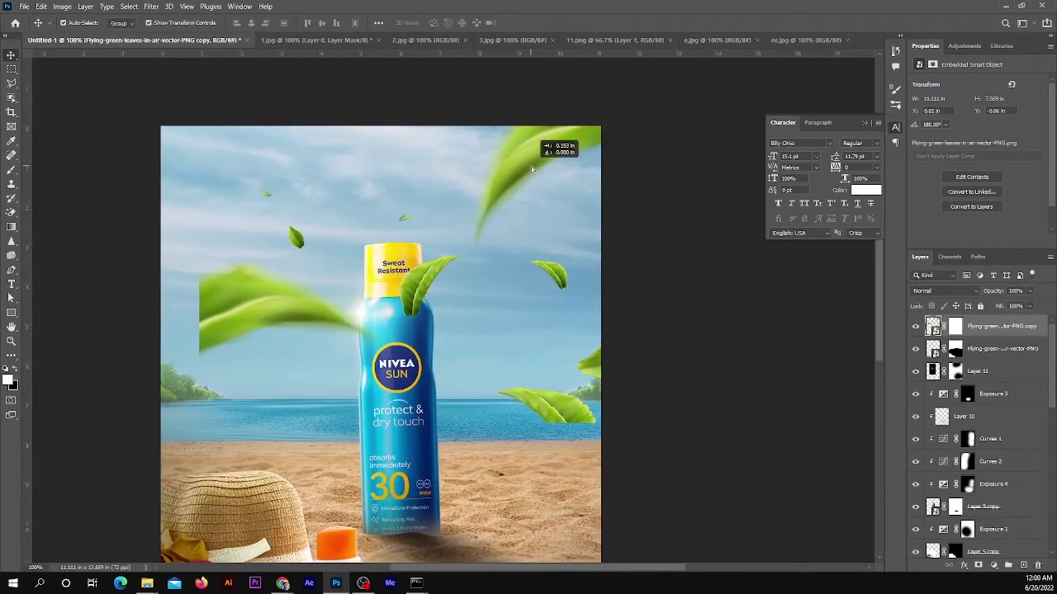
Step: Lasso the copy's leaves around the bottle and hide them in its mask
{"action": "key", "text": "l"}
{"action": "left_click_drag", "start_coordinate": [208, 400], "coordinate": [151, 323]}
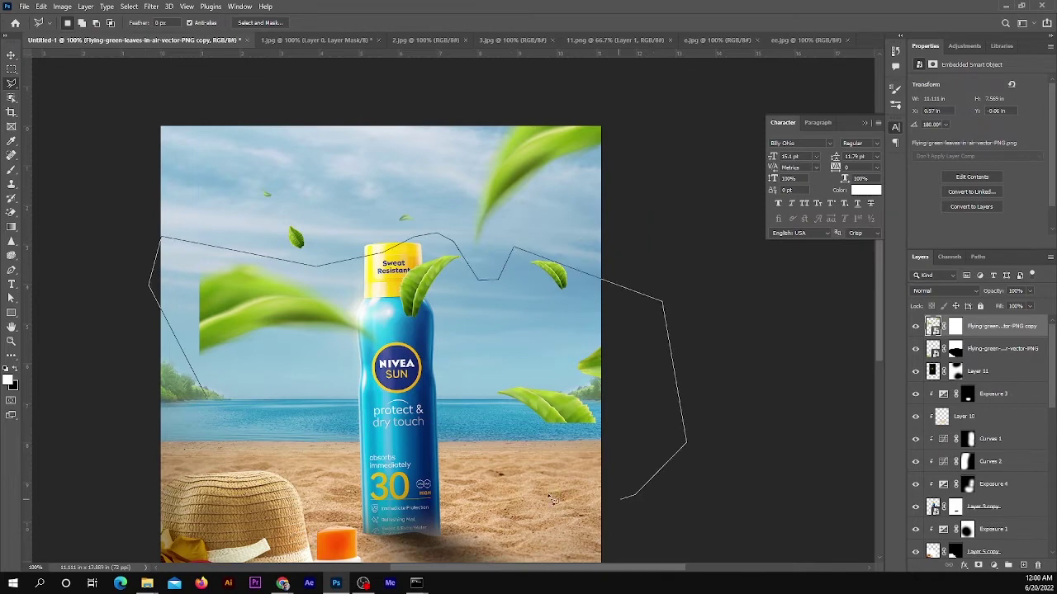
{"action": "left_click_drag", "start_coordinate": [128, 386], "coordinate": [198, 398]}
{"action": "left_click", "coordinate": [956, 326]}
{"action": "key", "text": "Delete"}
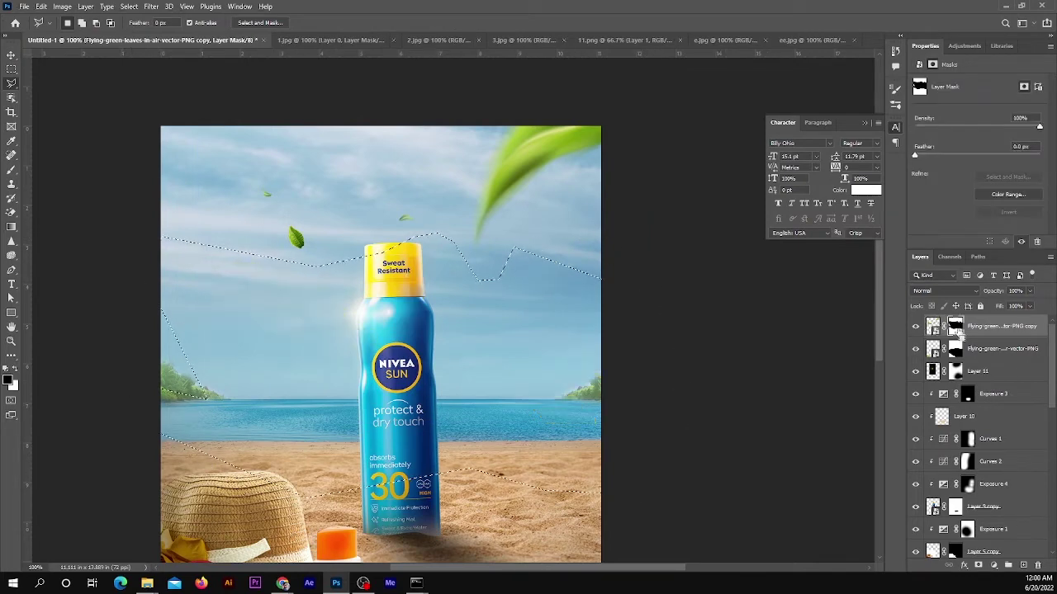
{"action": "key", "text": "ctrl+d"}
{"action": "key", "text": "ctrl+minus"}
{"action": "key", "text": "v"}
{"action": "scroll", "coordinate": [699, 429], "scroll_direction": "down", "scroll_amount": 1}
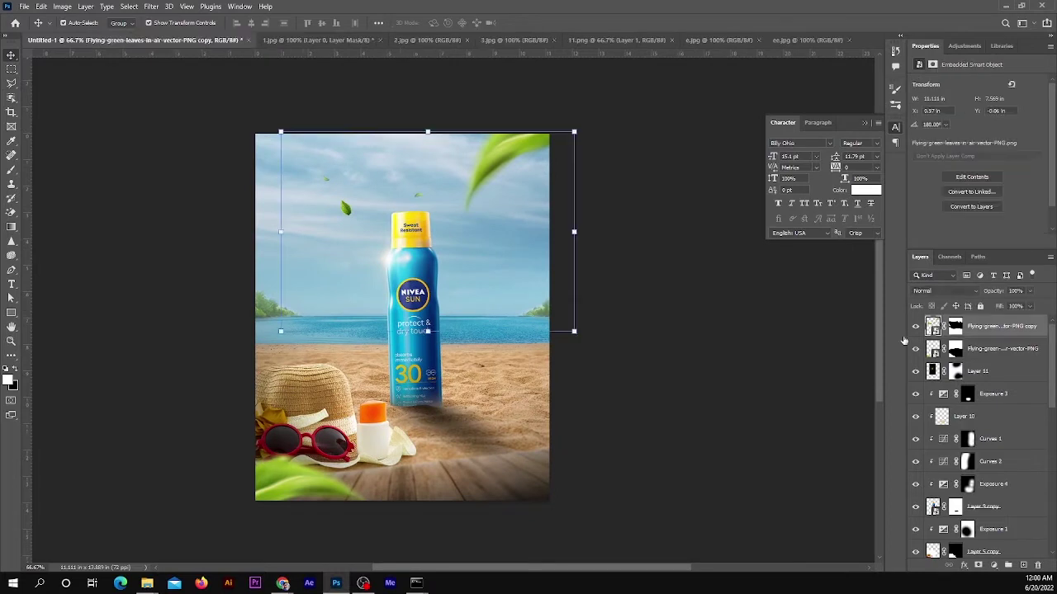
{"action": "left_click", "coordinate": [993, 564]}
Step: Add a lowered Exposure adjustment with an inverted mask, ready to paint white in the sky
{"action": "left_click", "coordinate": [1002, 438]}
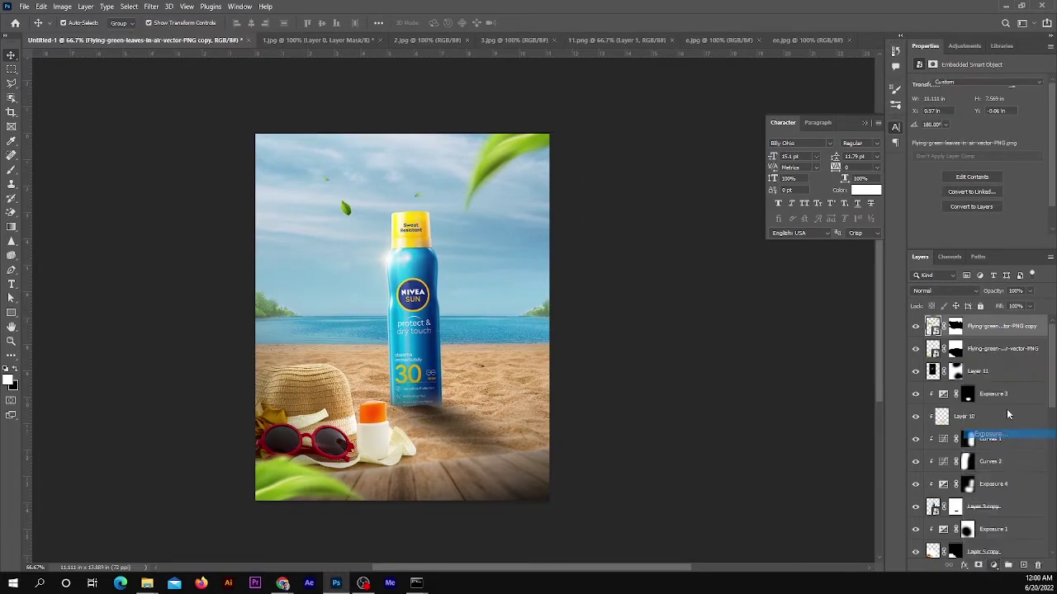
{"action": "left_click_drag", "start_coordinate": [978, 111], "coordinate": [957, 111]}
{"action": "key", "text": "ctrl+i"}
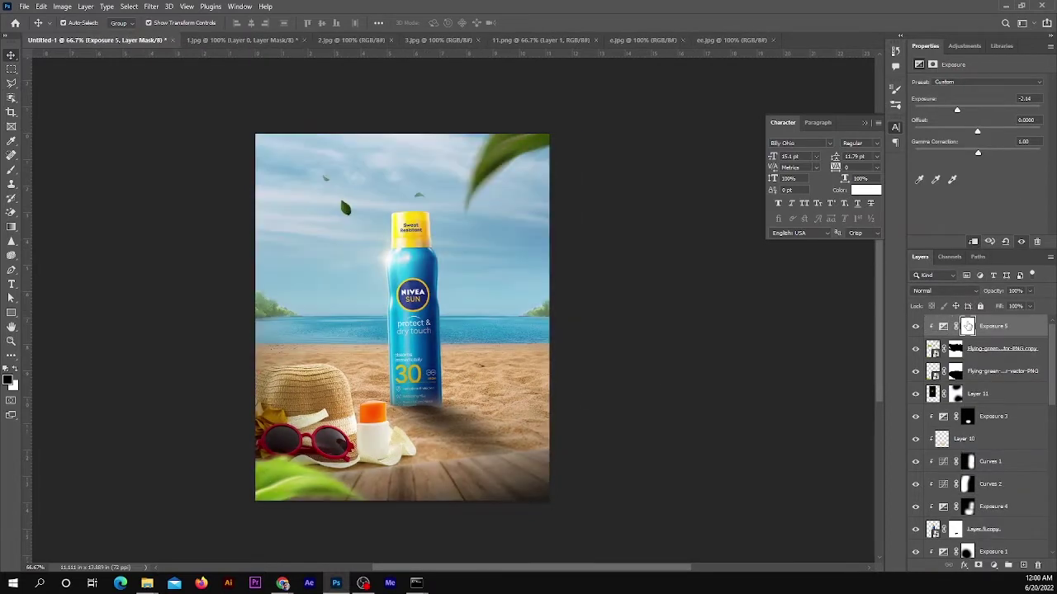
{"action": "key", "text": "b"}
{"action": "left_click", "coordinate": [16, 375]}
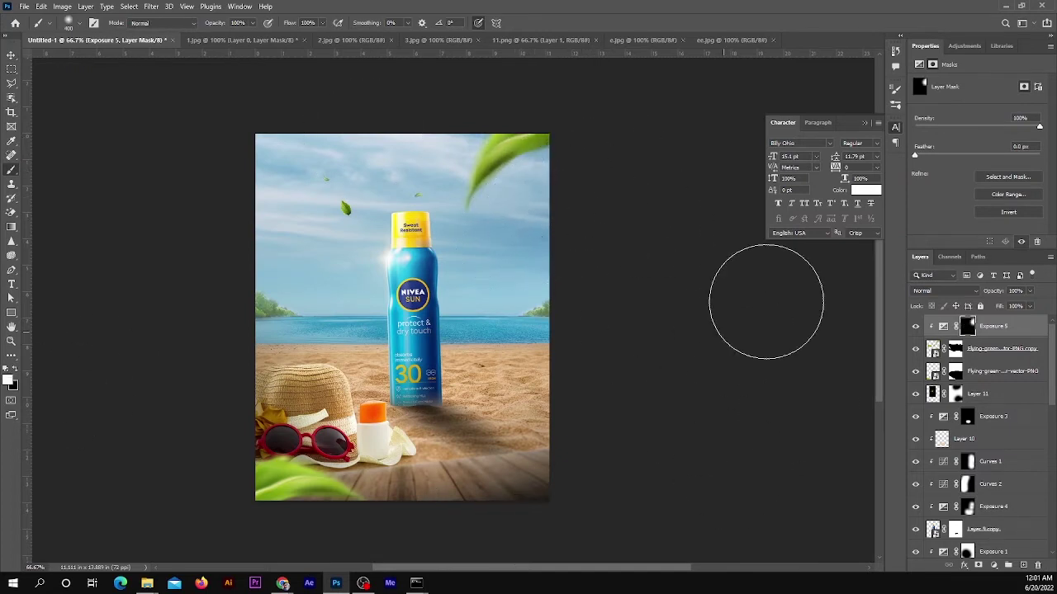
Step: Duplicate the Exposure adjustment, place it between the leaves layers and set brush size 200
{"action": "key", "text": "ctrl+j"}
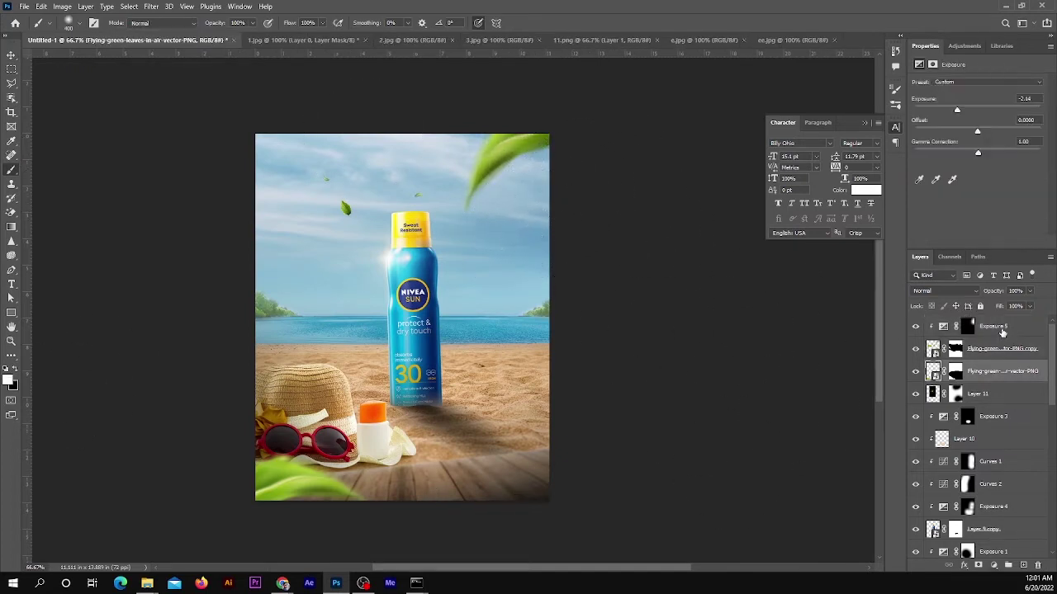
{"action": "key", "text": "ctrl+bracketleft"}
{"action": "left_click_drag", "start_coordinate": [999, 373], "coordinate": [999, 342]}
{"action": "right_click", "coordinate": [1000, 348]}
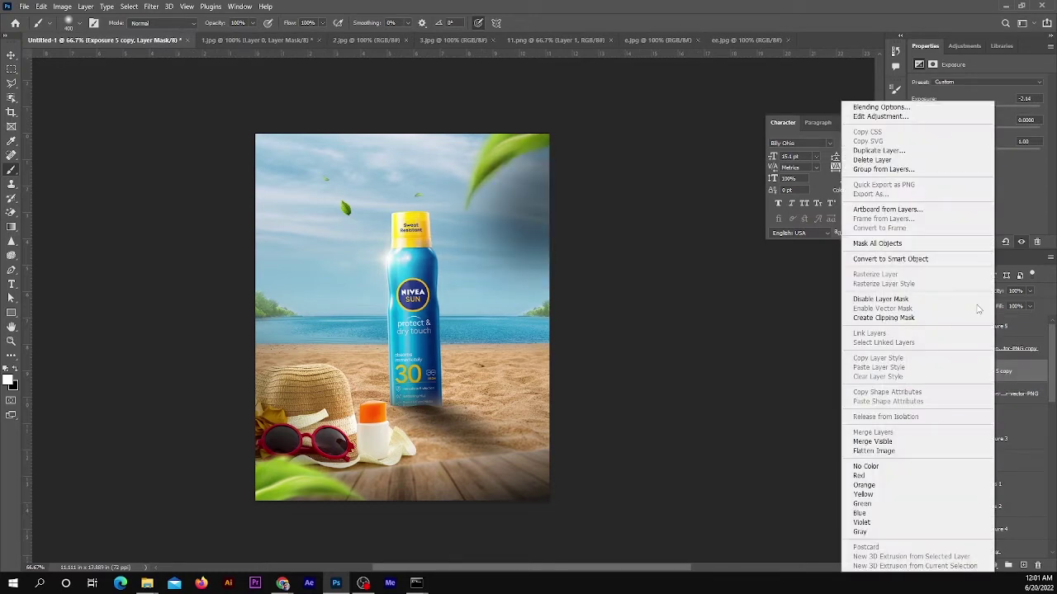
{"action": "left_click", "coordinate": [908, 318]}
{"action": "left_click", "coordinate": [966, 371]}
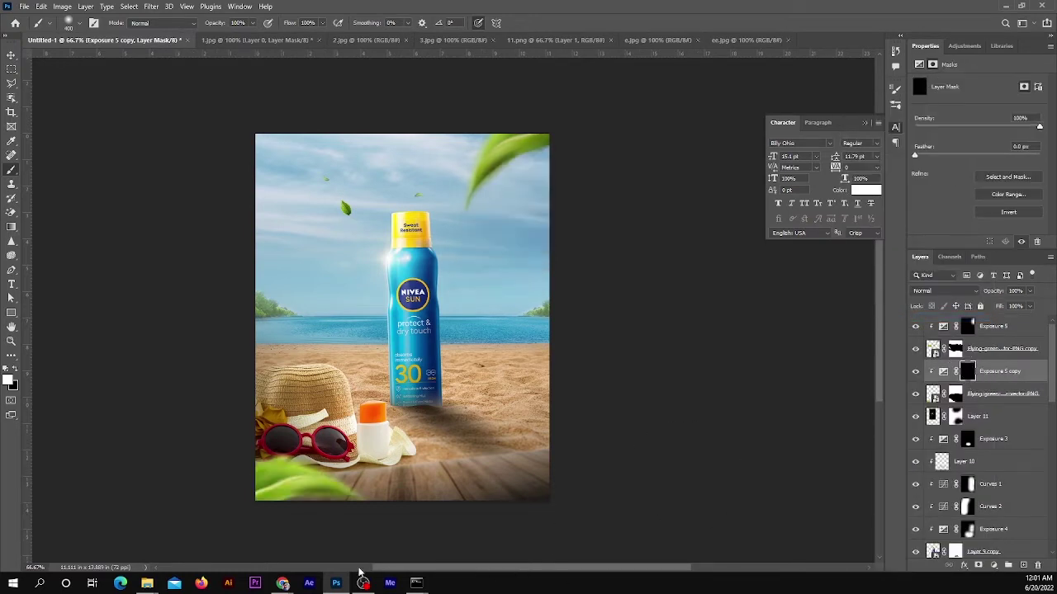
{"action": "key", "text": "bracketleft"}
{"action": "key", "text": "bracketleft"}
{"action": "key", "text": "bracketleft"}
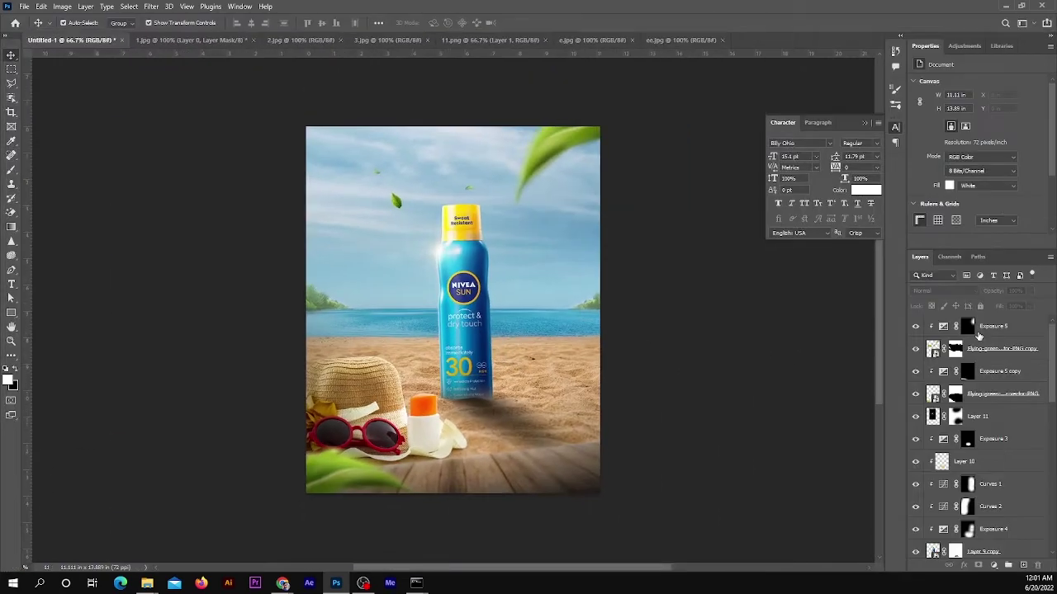
Step: Stamp a merged copy of all layers onto a new layer and convert it to a smart object
{"action": "left_click", "coordinate": [1024, 565]}
{"action": "key", "text": "ctrl+alt+shift+e"}
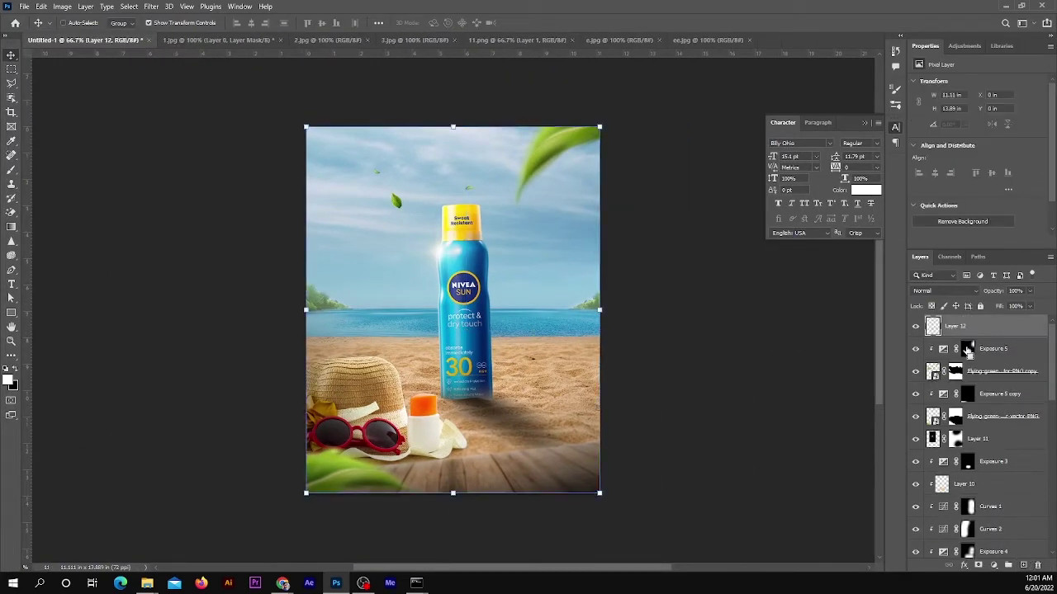
{"action": "right_click", "coordinate": [973, 326]}
{"action": "left_click", "coordinate": [851, 263]}
Step: In the Camera Raw filter, warm the Basic Temperature slightly and expand the Detail section
{"action": "left_click", "coordinate": [151, 6]}
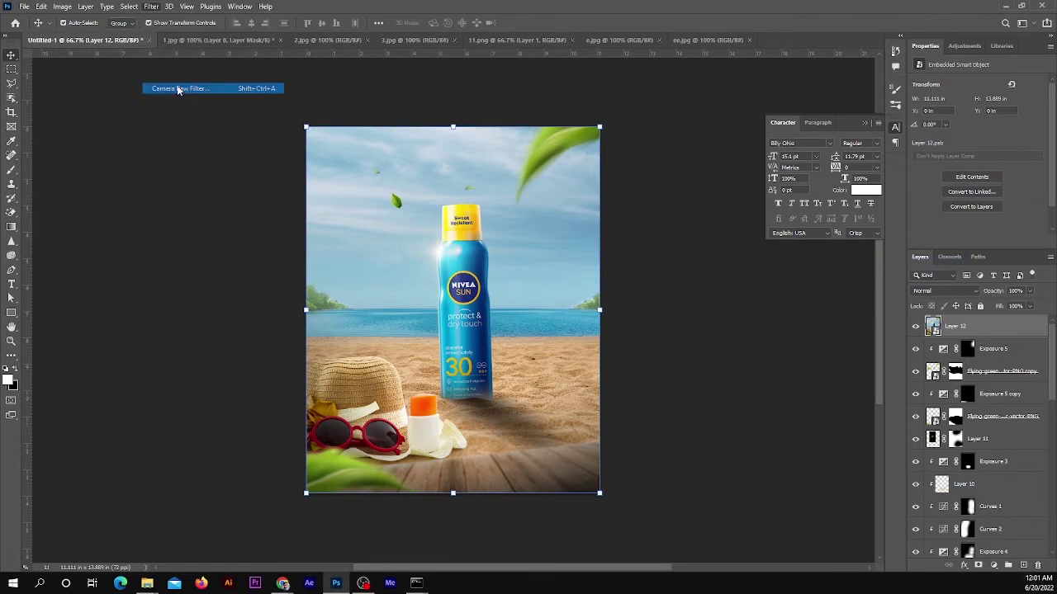
{"action": "left_click", "coordinate": [177, 88]}
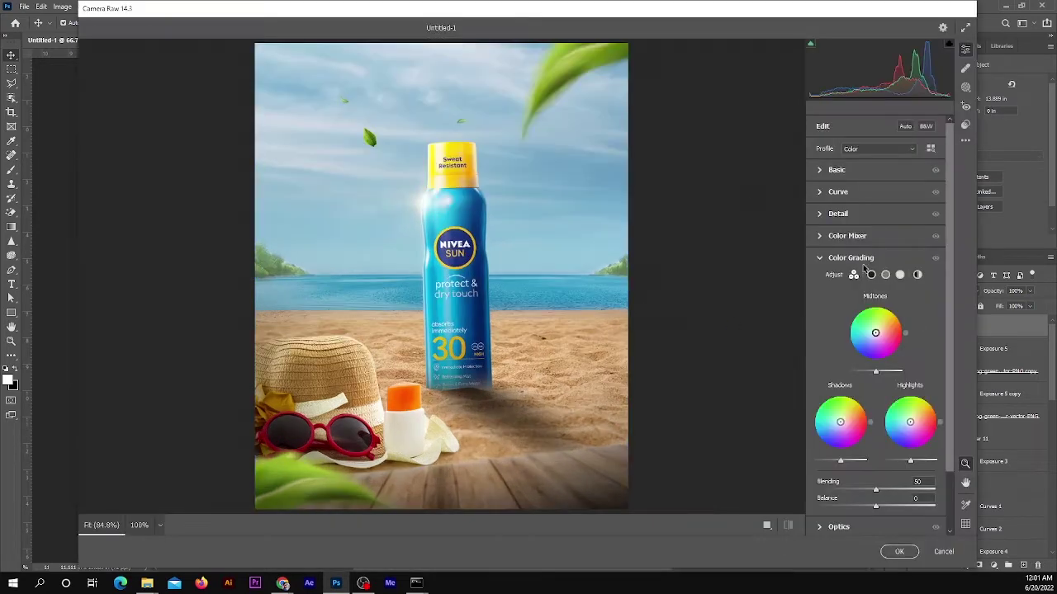
{"action": "left_click", "coordinate": [825, 169]}
{"action": "mouse_move", "coordinate": [876, 213]}
{"action": "left_mouse_down"}
{"action": "mouse_move", "coordinate": [892, 227]}
{"action": "mouse_move", "coordinate": [865, 229]}
{"action": "mouse_move", "coordinate": [881, 232]}
{"action": "mouse_move", "coordinate": [878, 258]}
{"action": "mouse_move", "coordinate": [894, 274]}
{"action": "mouse_move", "coordinate": [875, 289]}
{"action": "mouse_move", "coordinate": [867, 323]}
{"action": "mouse_move", "coordinate": [880, 307]}
{"action": "left_mouse_up"}
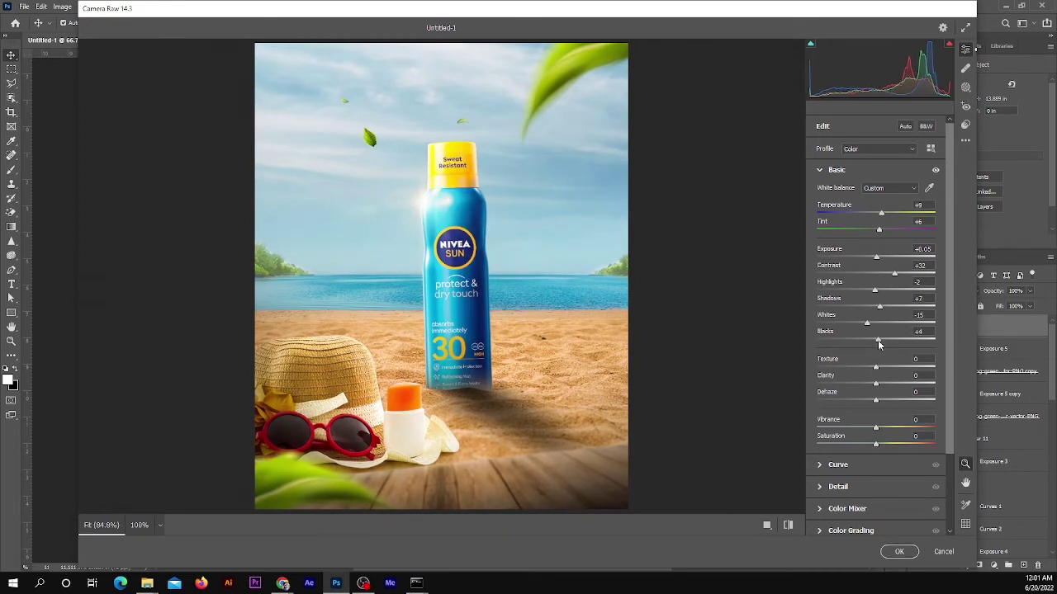
{"action": "scroll", "coordinate": [878, 346], "scroll_direction": "down", "scroll_amount": 2}
{"action": "left_click", "coordinate": [820, 421]}
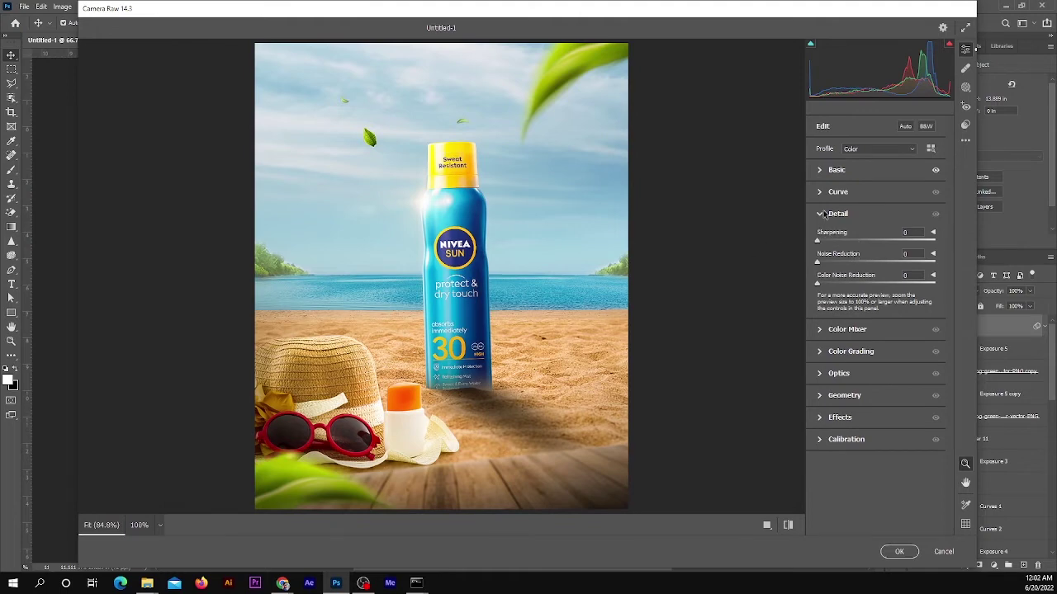
Step: Reshape the Camera Raw Blue and Green point curves, raising blue highlights and lowering green shadows
{"action": "left_click", "coordinate": [819, 191]}
{"action": "left_click", "coordinate": [898, 209]}
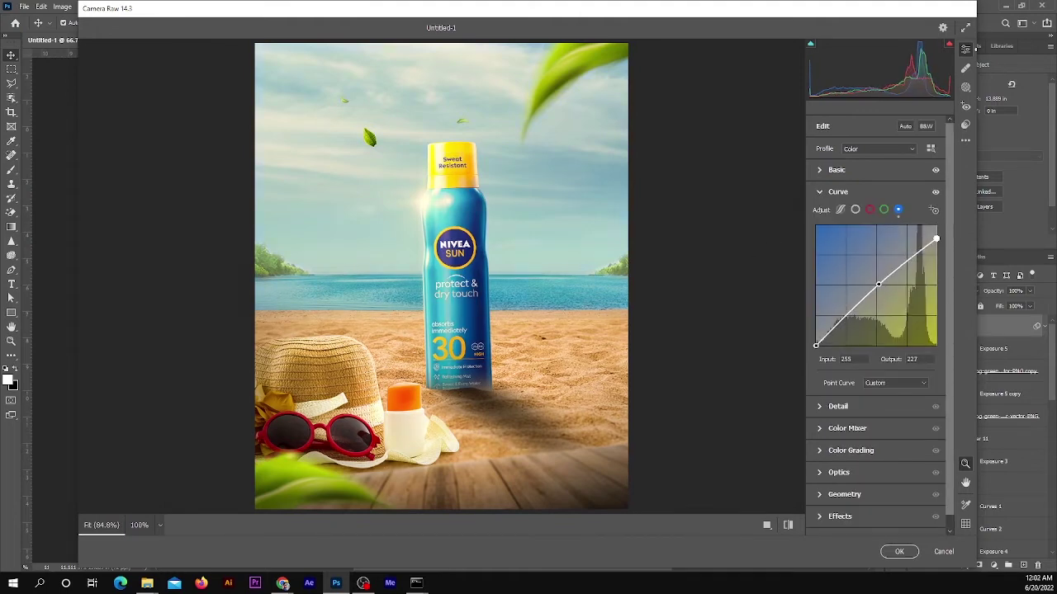
{"action": "left_click_drag", "start_coordinate": [936, 239], "coordinate": [933, 227]}
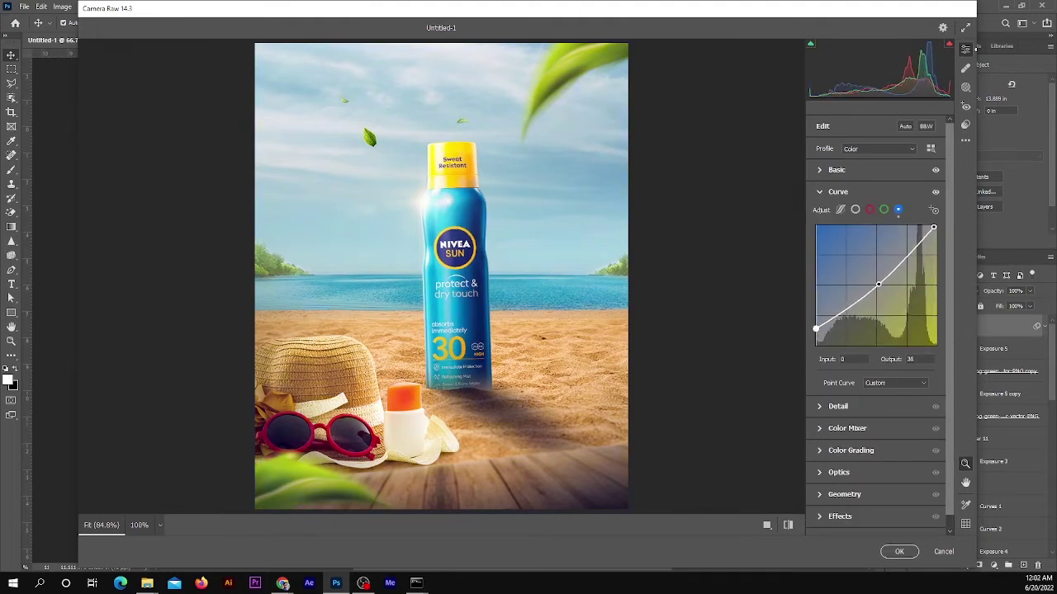
{"action": "left_click_drag", "start_coordinate": [816, 329], "coordinate": [821, 329]}
{"action": "left_click", "coordinate": [883, 210]}
{"action": "left_click", "coordinate": [903, 261]}
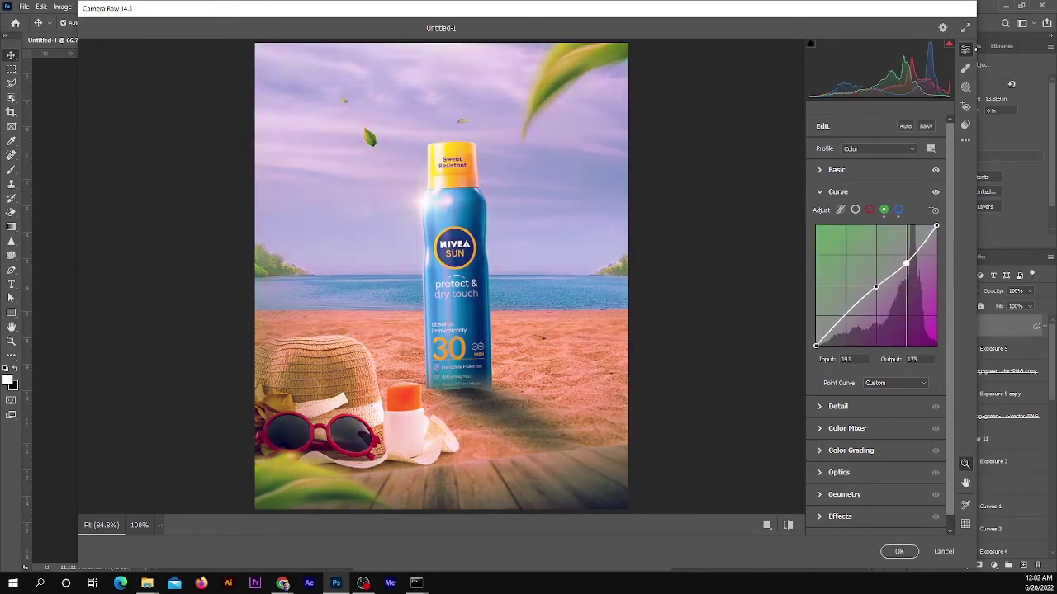
{"action": "left_click_drag", "start_coordinate": [844, 321], "coordinate": [843, 323]}
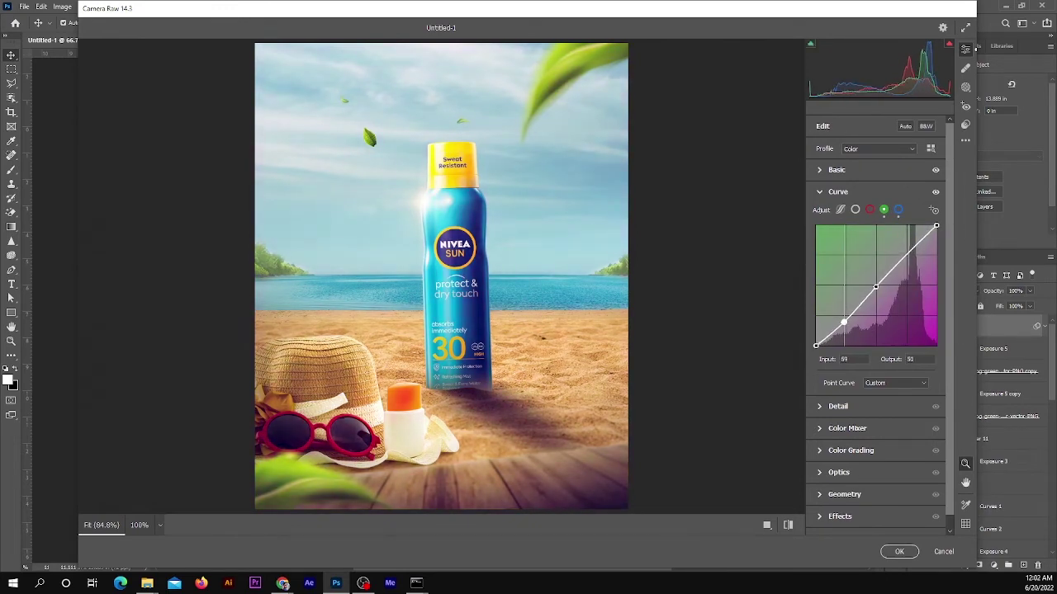
{"action": "left_click", "coordinate": [871, 210]}
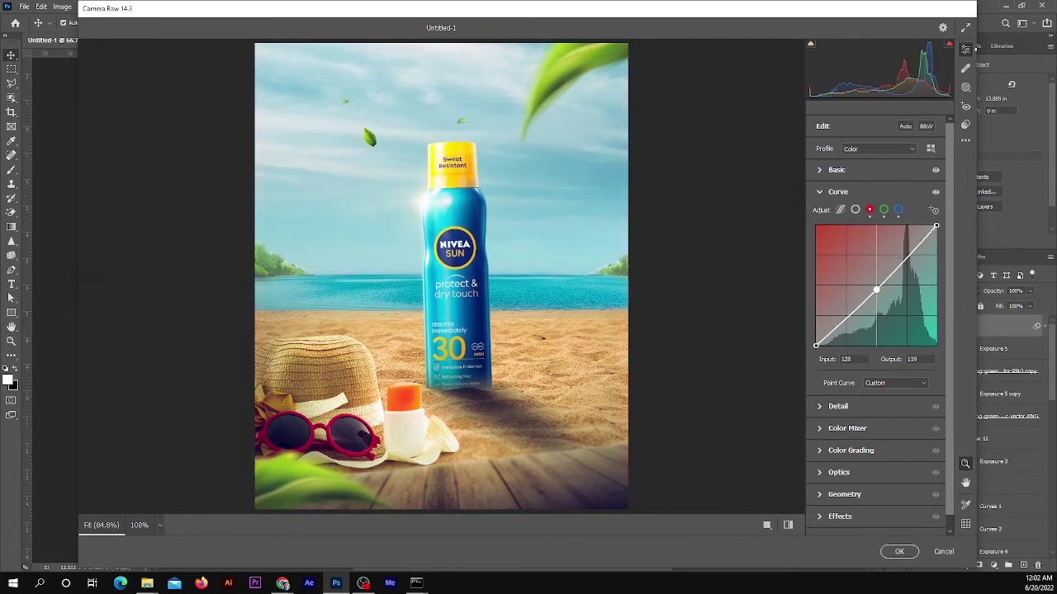
Step: Tint the Color Grading midtones and highlights toward orange
{"action": "scroll", "coordinate": [842, 482], "scroll_direction": "down", "scroll_amount": 1}
{"action": "left_click", "coordinate": [825, 436]}
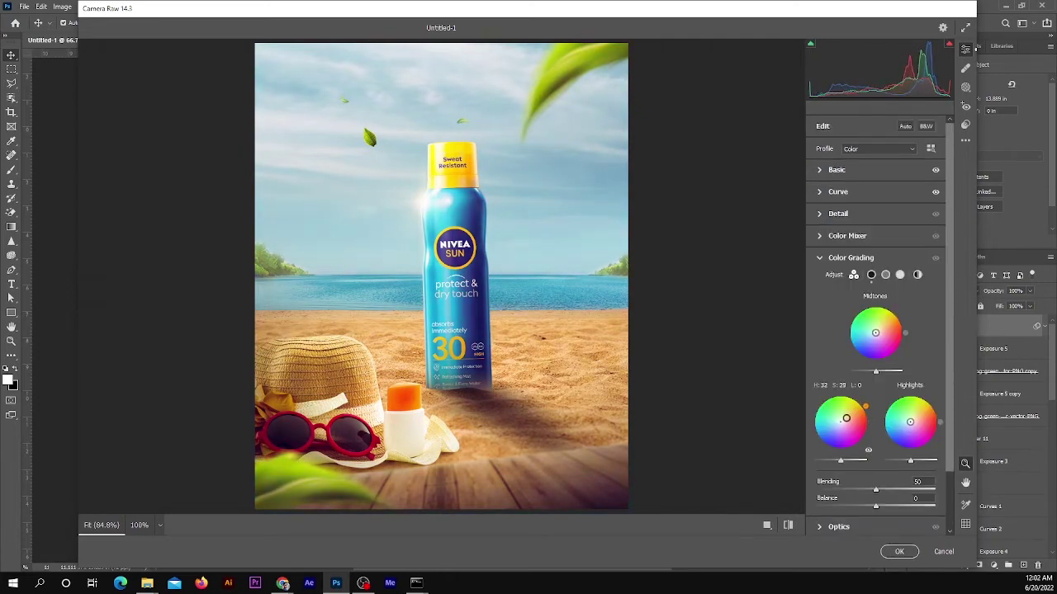
{"action": "left_click_drag", "start_coordinate": [877, 333], "coordinate": [879, 330]}
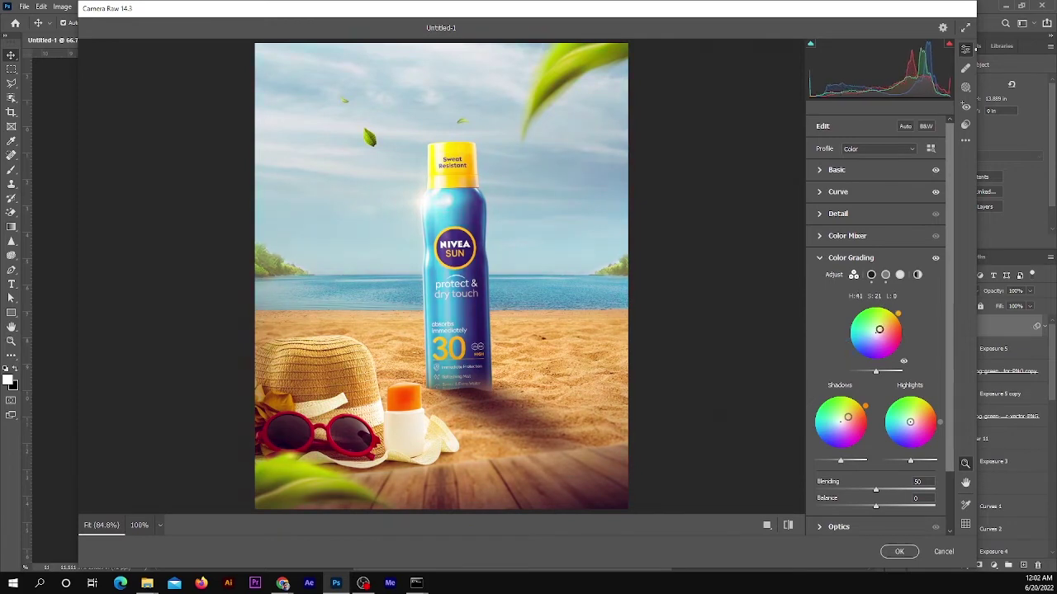
{"action": "left_click_drag", "start_coordinate": [910, 422], "coordinate": [915, 417]}
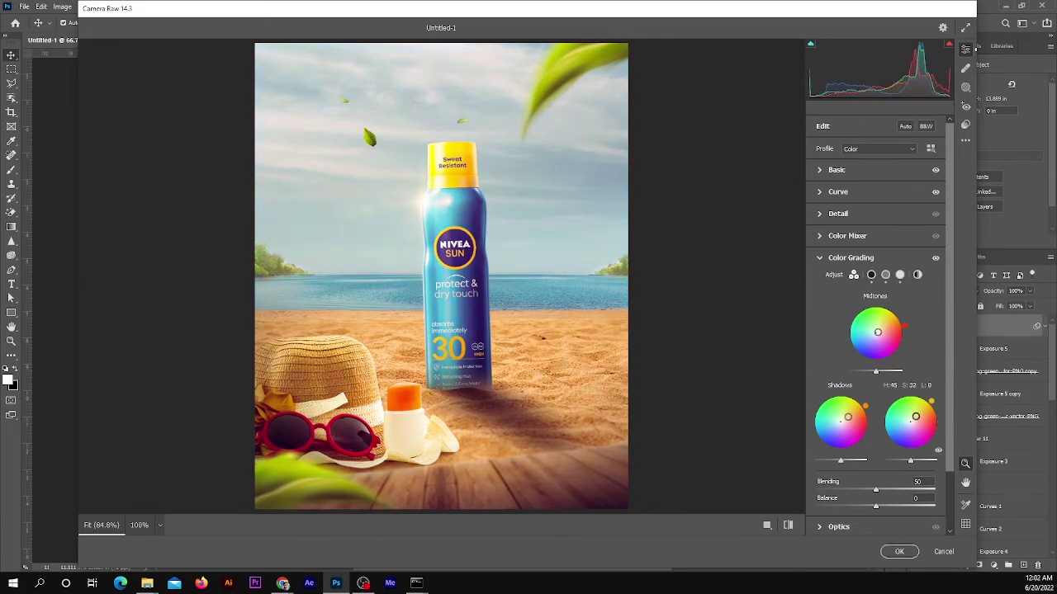
Step: Adjust Calibration, add a -5 vignette in Effects, and apply the Camera Raw changes
{"action": "scroll", "coordinate": [842, 520], "scroll_direction": "down", "scroll_amount": 3}
{"action": "scroll", "coordinate": [842, 520], "scroll_direction": "down", "scroll_amount": 2}
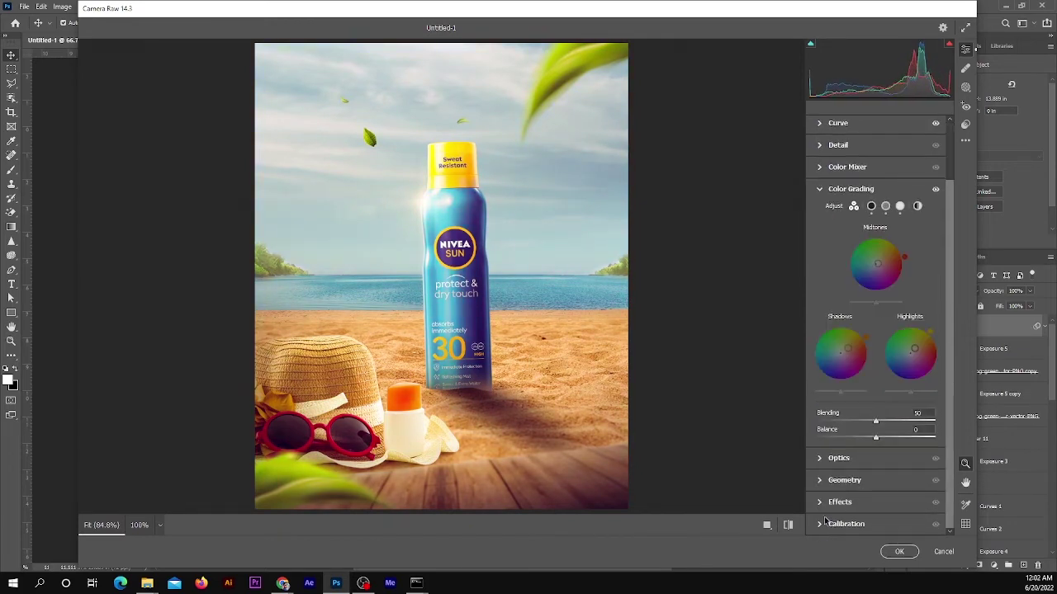
{"action": "left_click", "coordinate": [825, 525]}
{"action": "left_click_drag", "start_coordinate": [876, 509], "coordinate": [877, 509]}
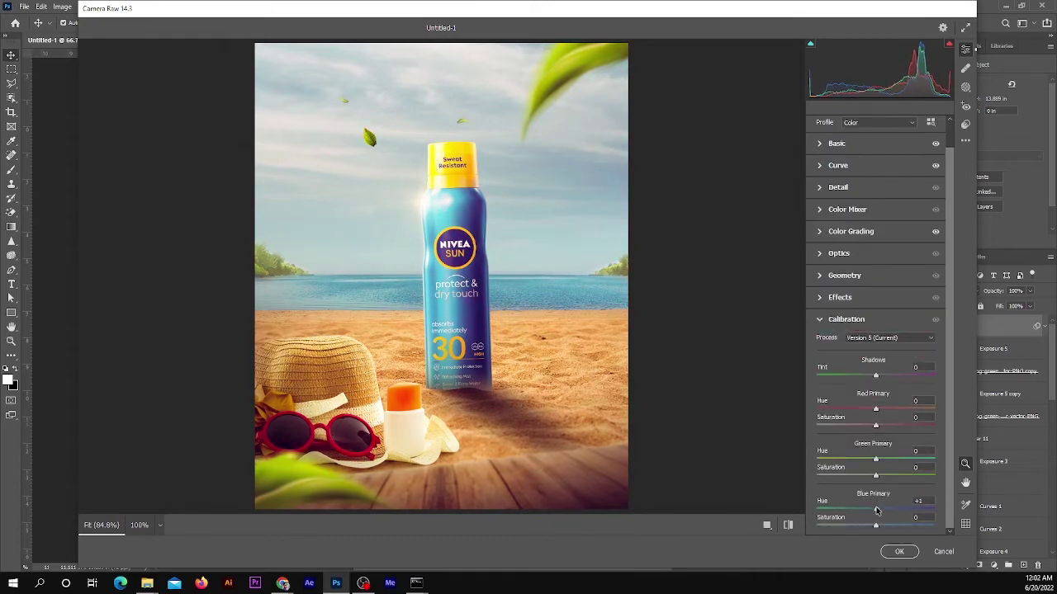
{"action": "left_click", "coordinate": [823, 297]}
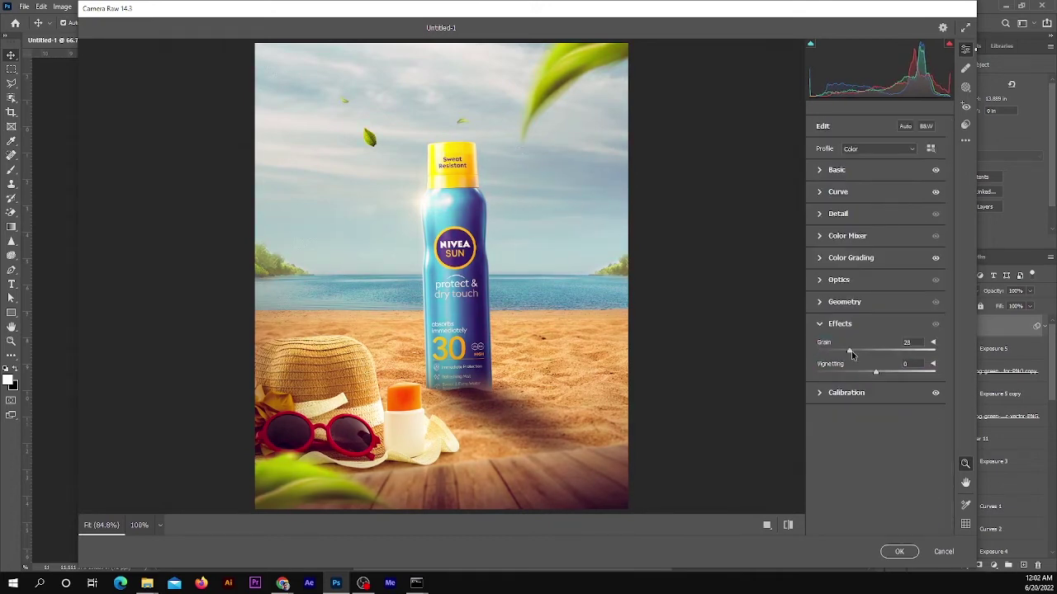
{"action": "left_click_drag", "start_coordinate": [875, 373], "coordinate": [870, 374]}
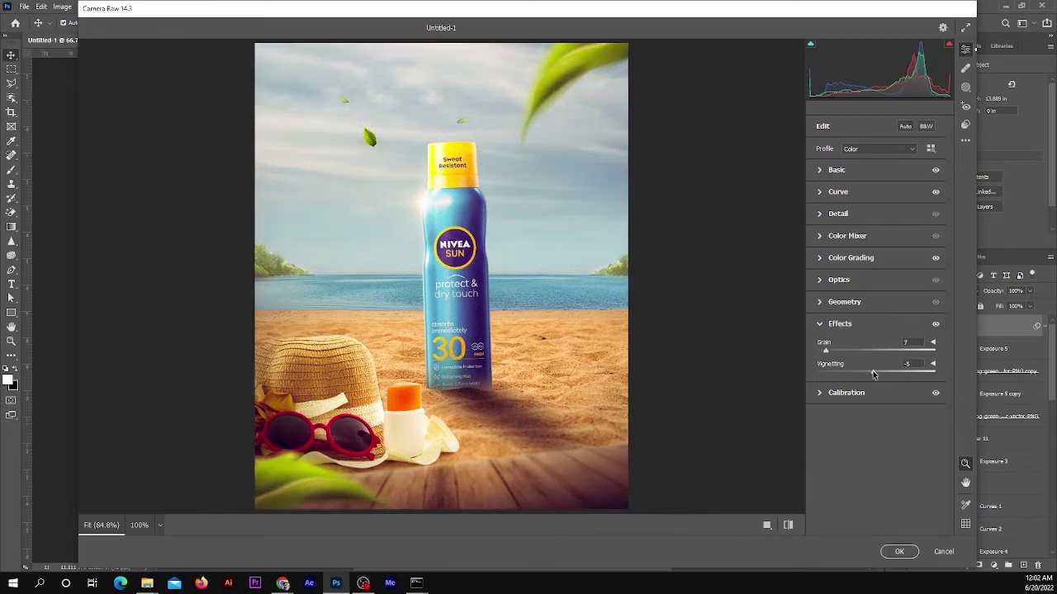
{"action": "left_click", "coordinate": [900, 550]}
Step: Add Hue/Saturation and Color Balance adjustment layers above Layer 12
{"action": "key", "text": "ctrl+1"}
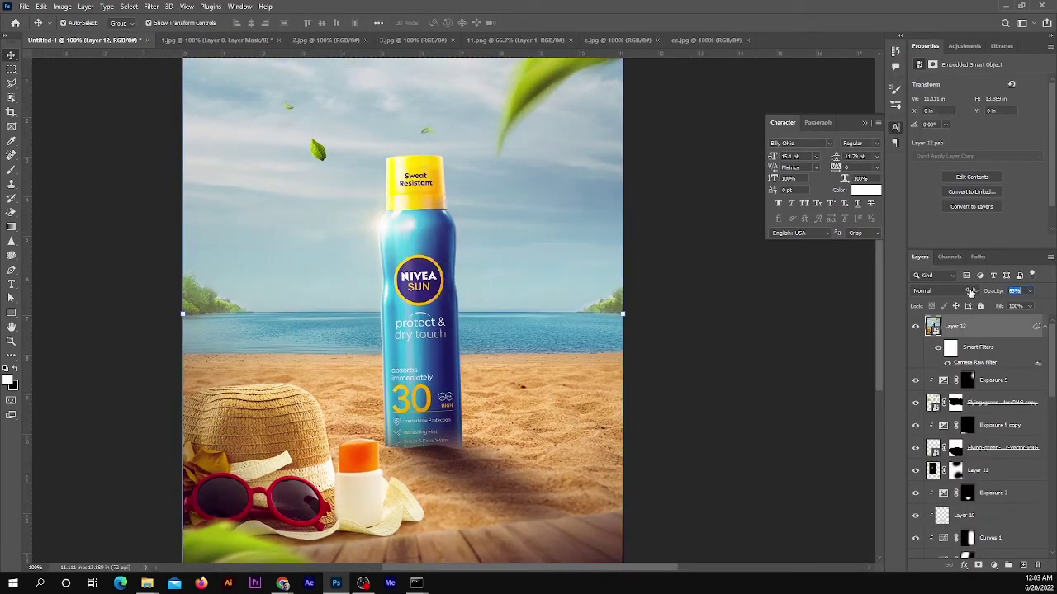
{"action": "left_click", "coordinate": [994, 565]}
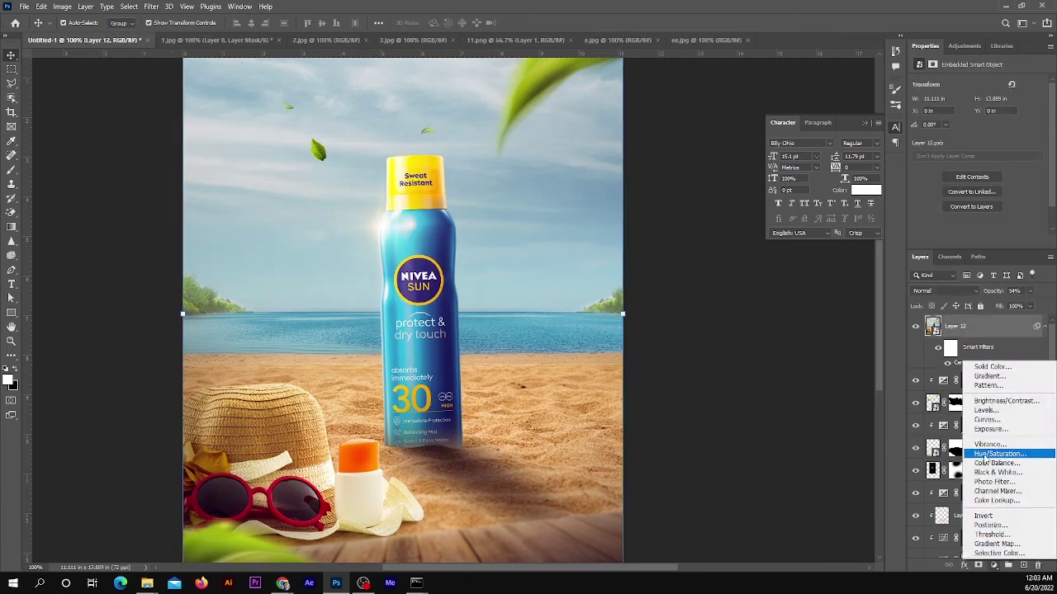
{"action": "left_click", "coordinate": [986, 450]}
{"action": "left_click", "coordinate": [993, 564]}
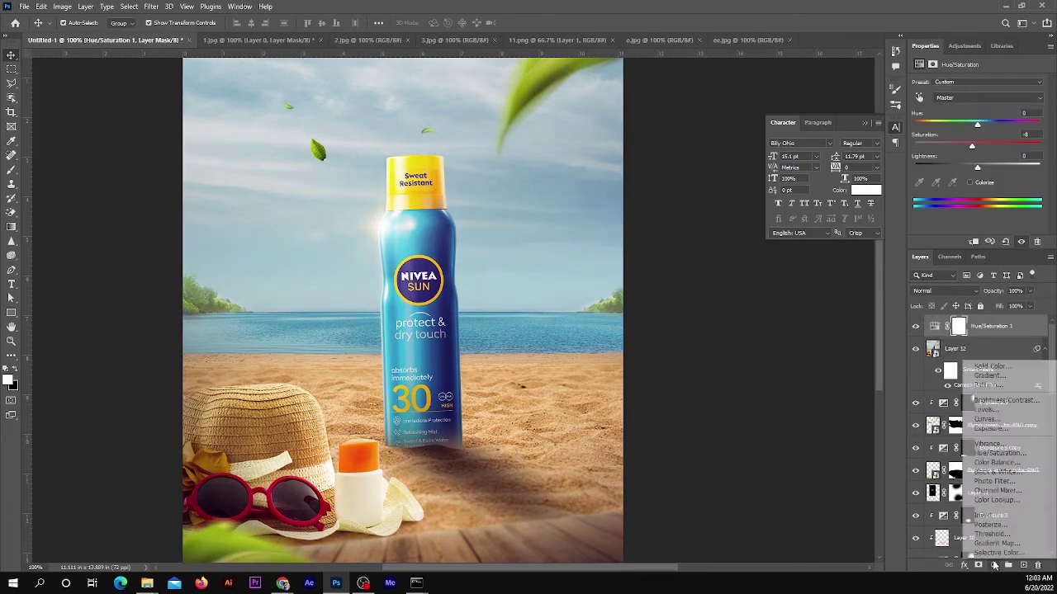
{"action": "left_click", "coordinate": [993, 565]}
{"action": "left_click", "coordinate": [996, 467]}
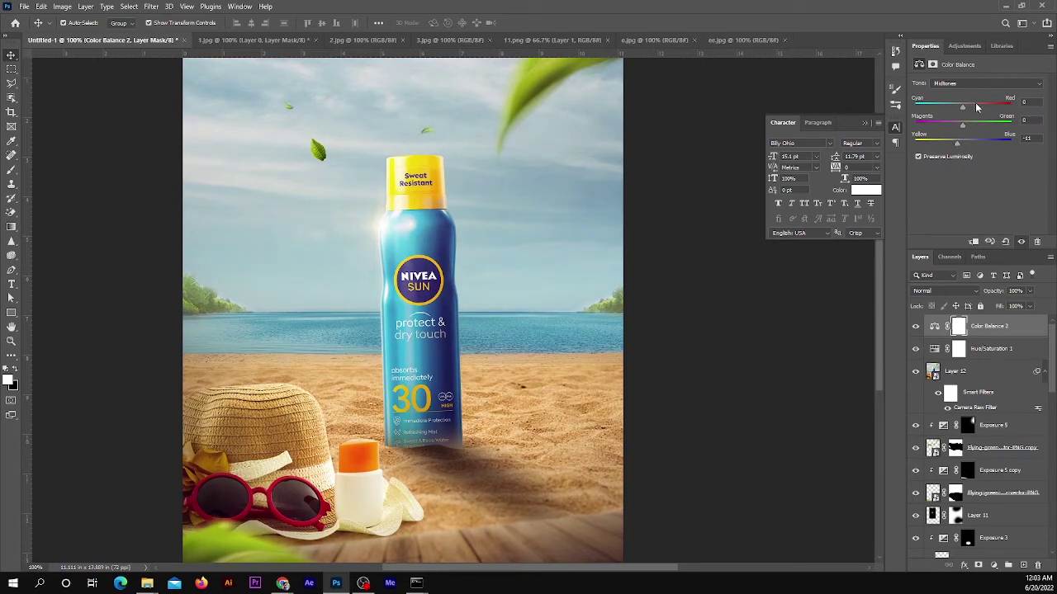
Step: Add Selective Color and a Curves layer lifting the upper midtones, then view the whole poster
{"action": "left_click", "coordinate": [994, 565]}
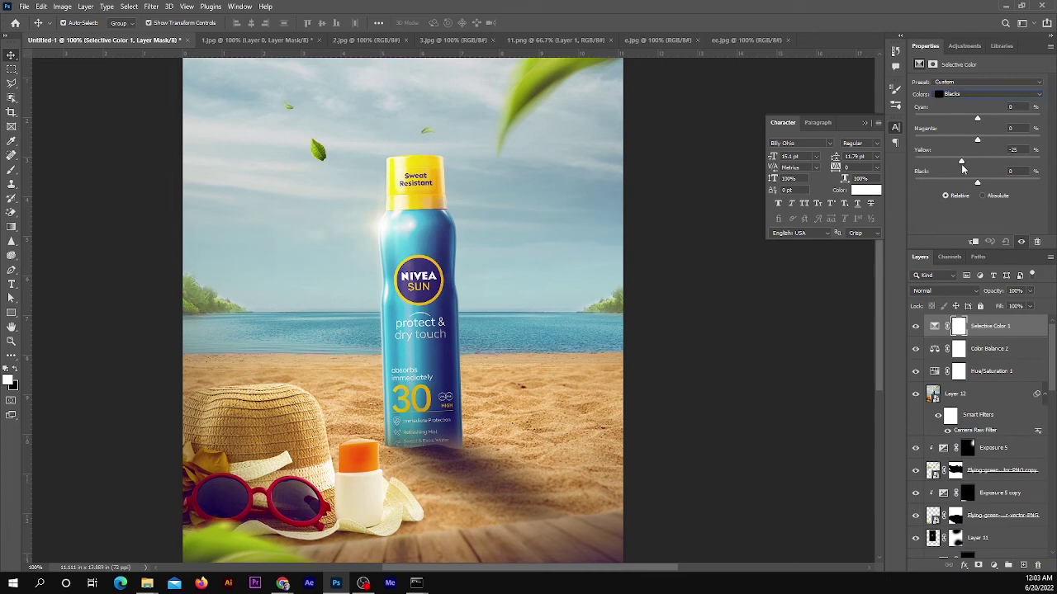
{"action": "left_click", "coordinate": [993, 565]}
{"action": "left_click", "coordinate": [974, 443]}
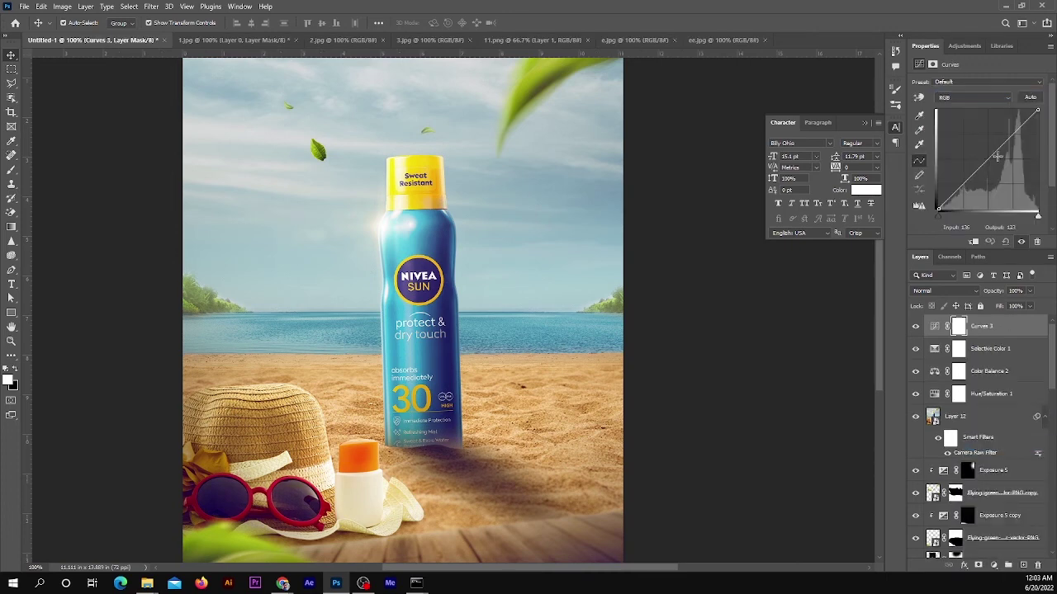
{"action": "left_click_drag", "start_coordinate": [1008, 159], "coordinate": [1004, 138]}
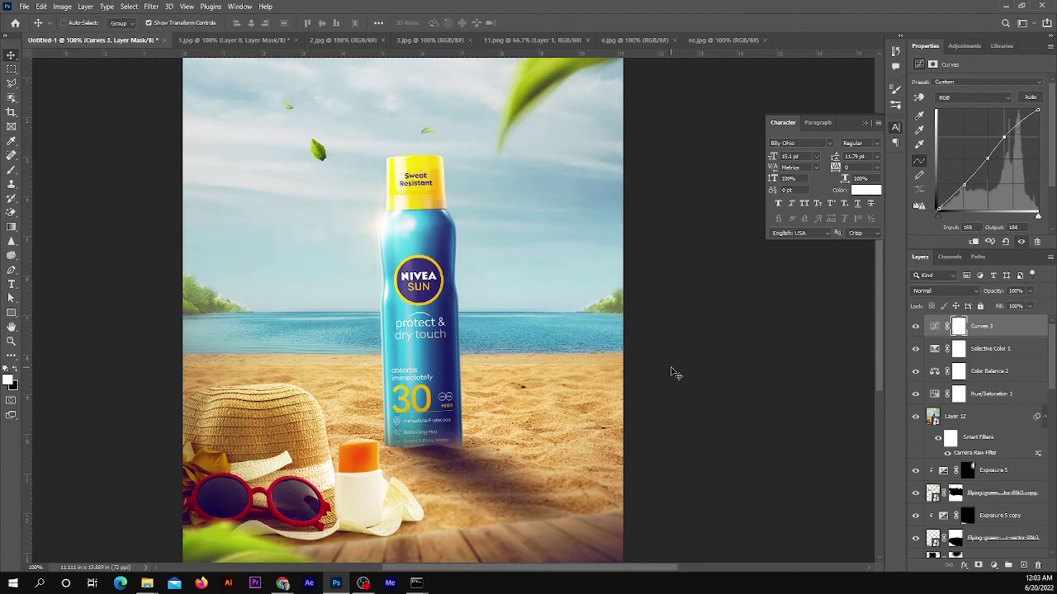
{"action": "key", "text": "ctrl+0"}
{"action": "left_click", "coordinate": [778, 404]}
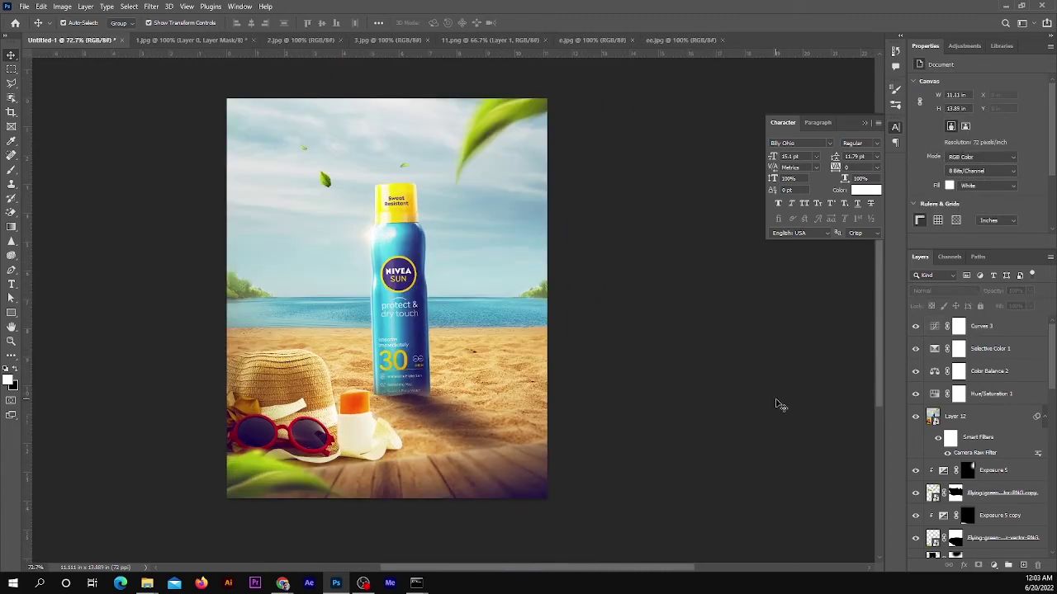
Step: Open Save As and browse to Collection (G:) > Tutorial > New > 09
{"action": "key", "text": "ctrl+minus"}
{"action": "key", "text": "Tab"}
{"action": "key", "text": "Tab"}
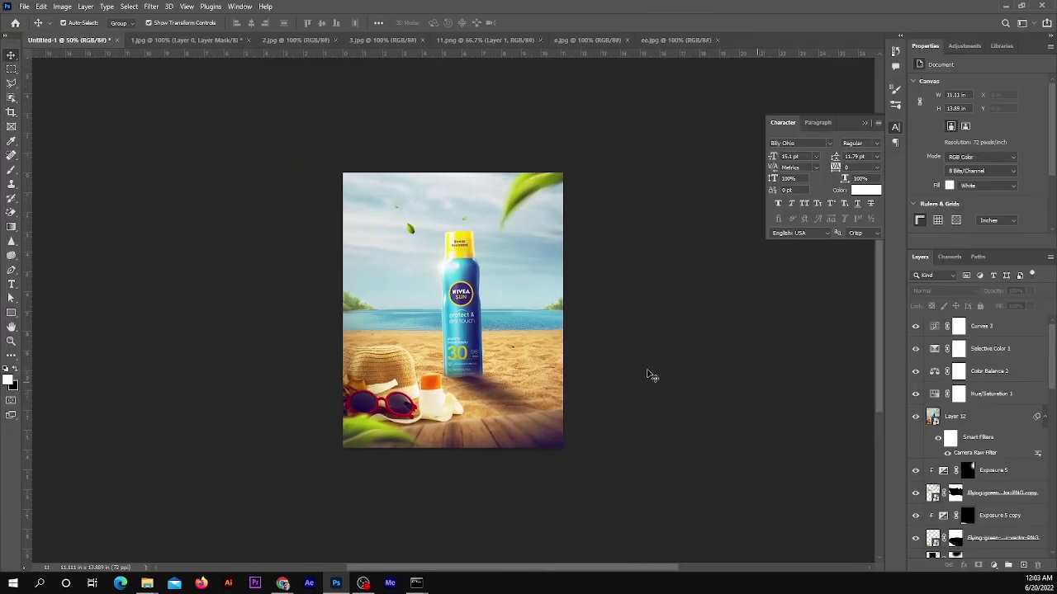
{"action": "key", "text": "shift+ctrl+s"}
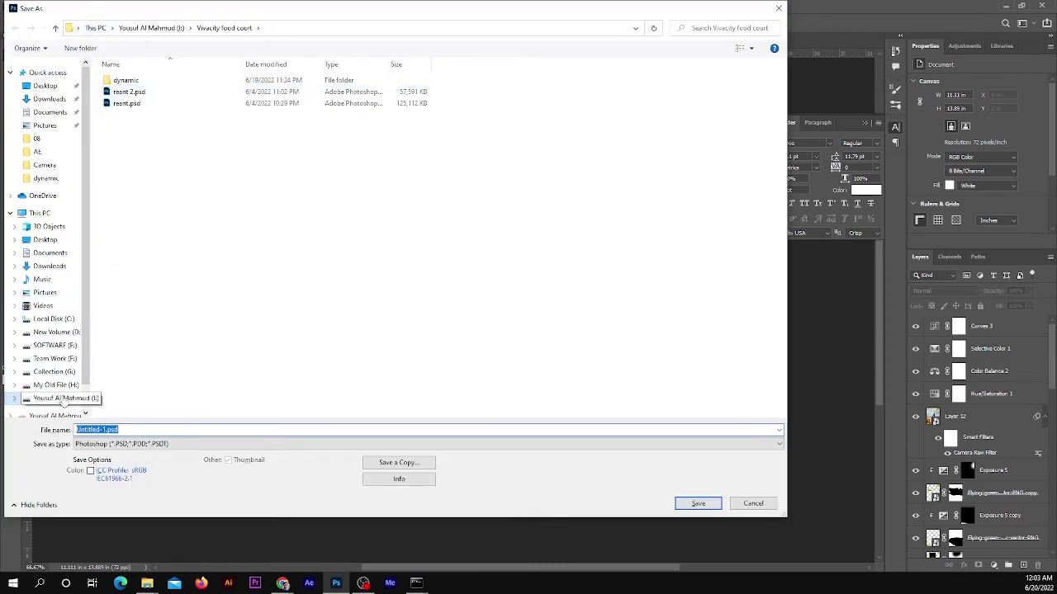
{"action": "left_click", "coordinate": [56, 398]}
{"action": "left_click", "coordinate": [55, 359]}
{"action": "double_click", "coordinate": [136, 138]}
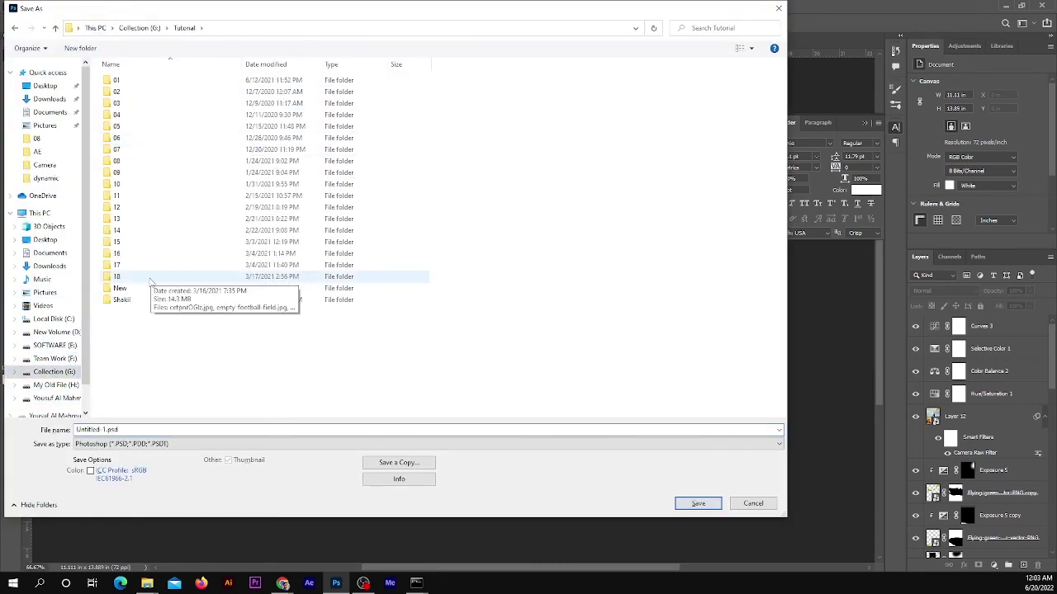
{"action": "double_click", "coordinate": [120, 288]}
{"action": "double_click", "coordinate": [116, 173]}
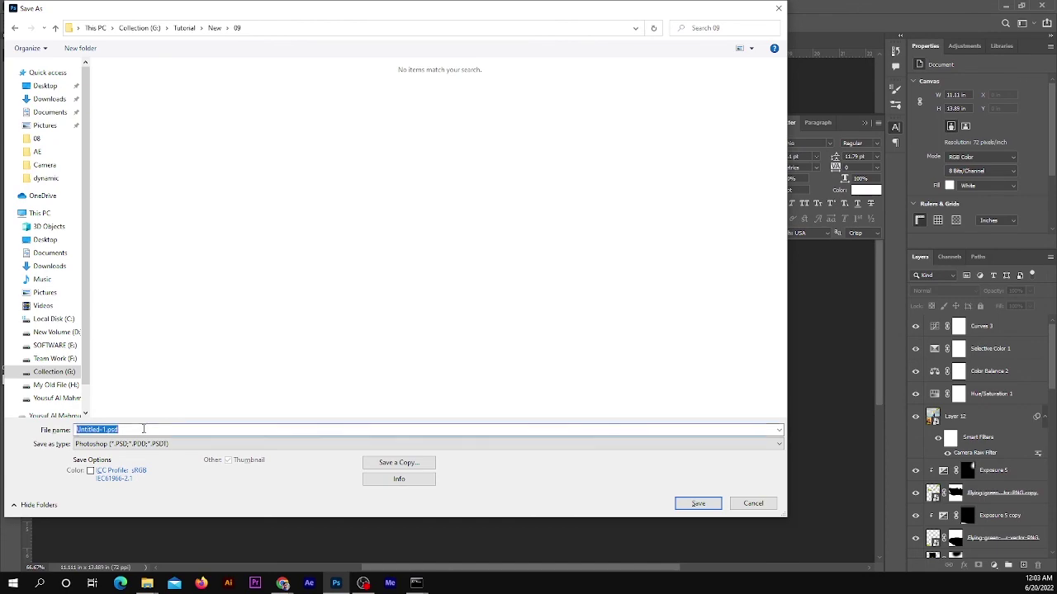